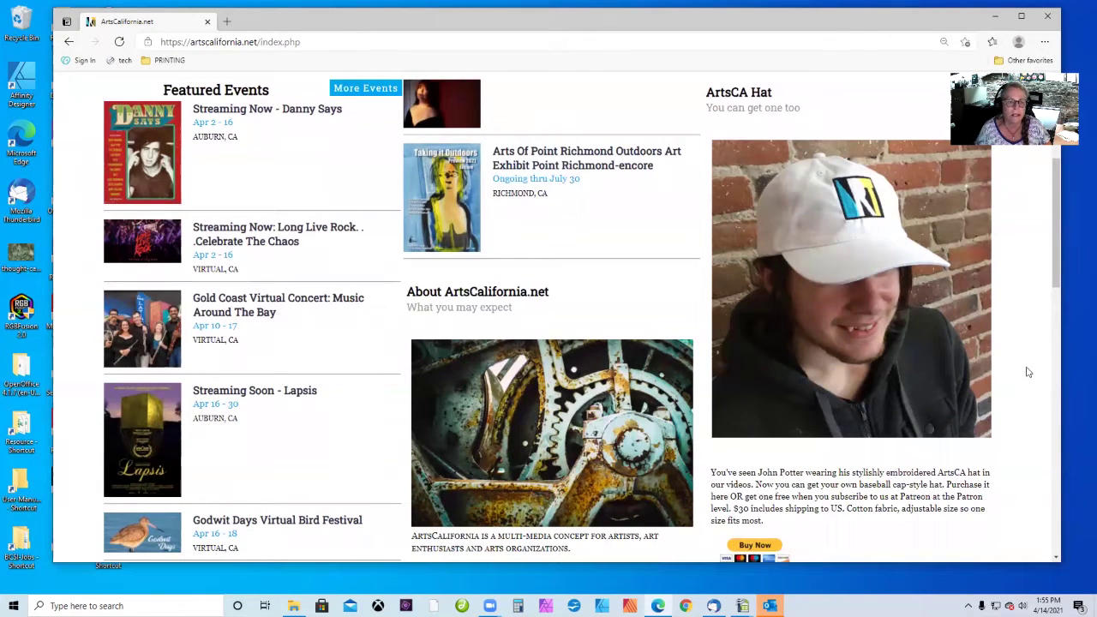
# From the ArtsCalifornia.net homepage footer, open the zoomaru5.com registration page in a new tab.
pyautogui.scroll(3, 1028, 372)
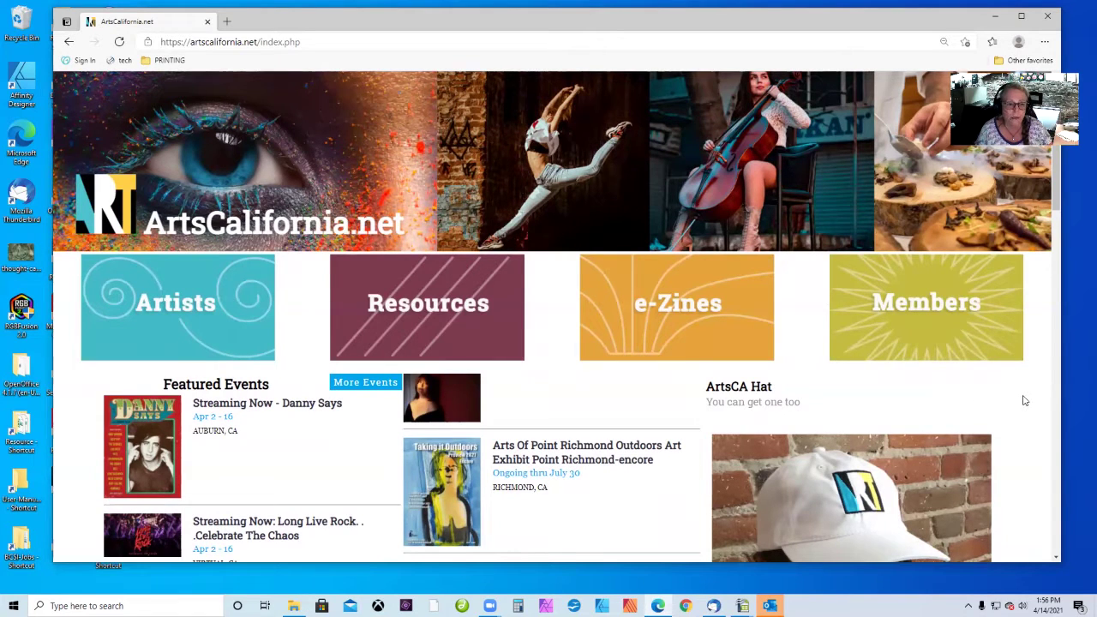
pyautogui.scroll(-7, 1026, 400)
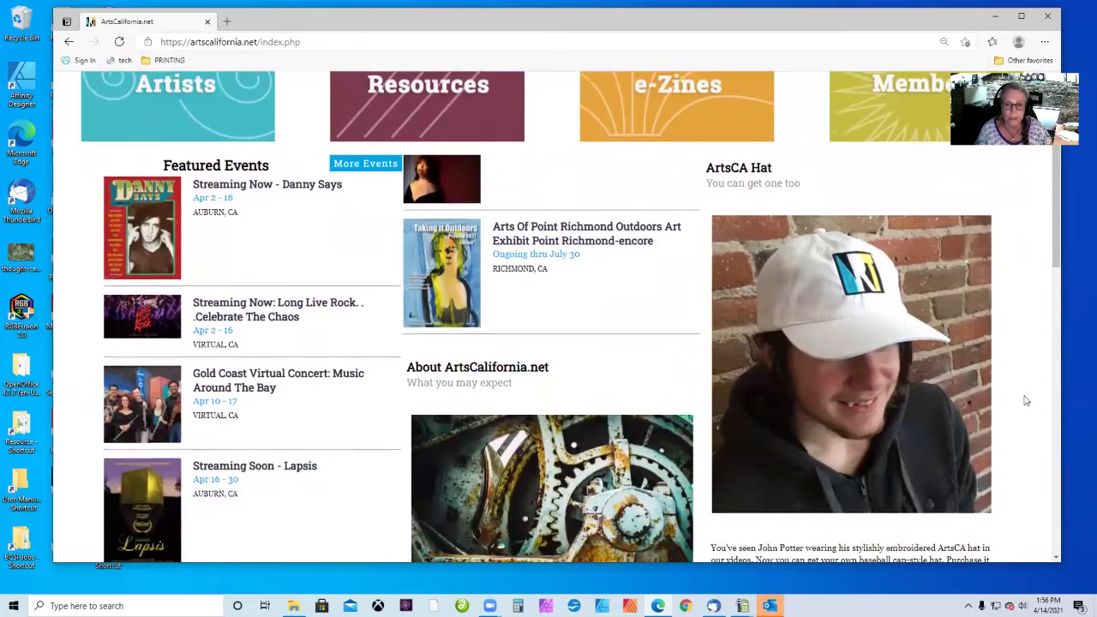
pyautogui.scroll(-9, 1026, 400)
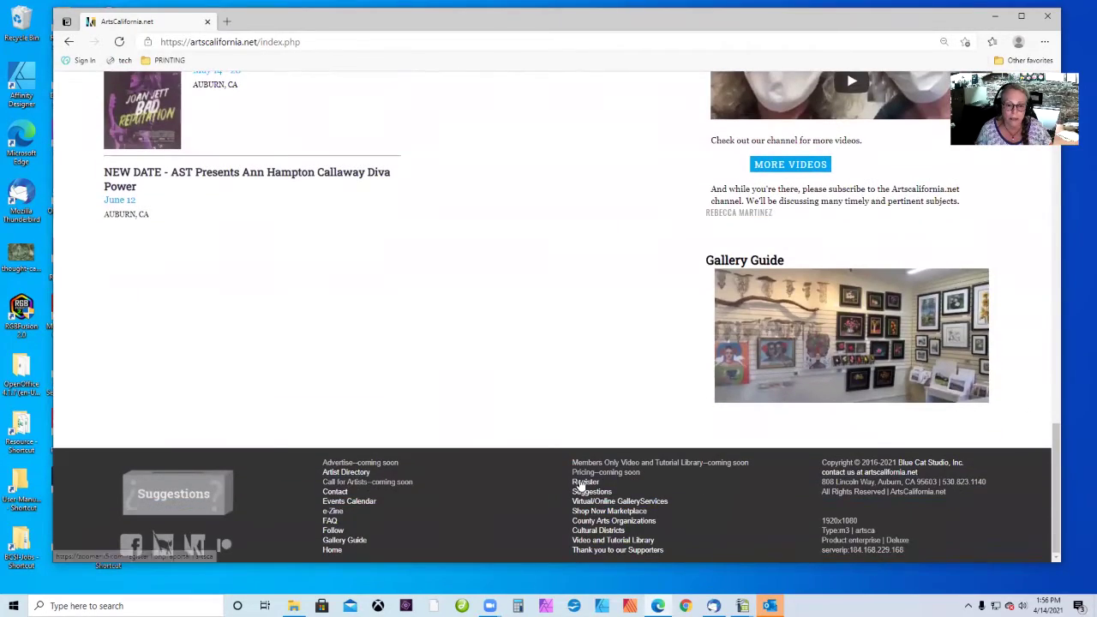
pyautogui.click(584, 483)
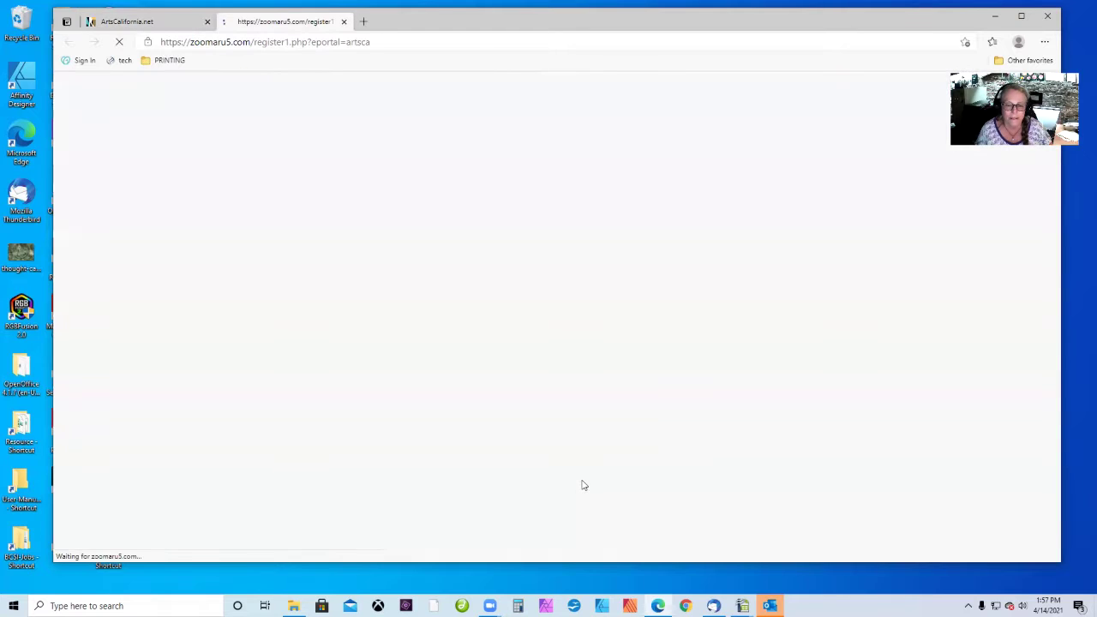
# Change the username and autofill the saved email, name and phone details.
pyautogui.scroll(-3, 932, 421)
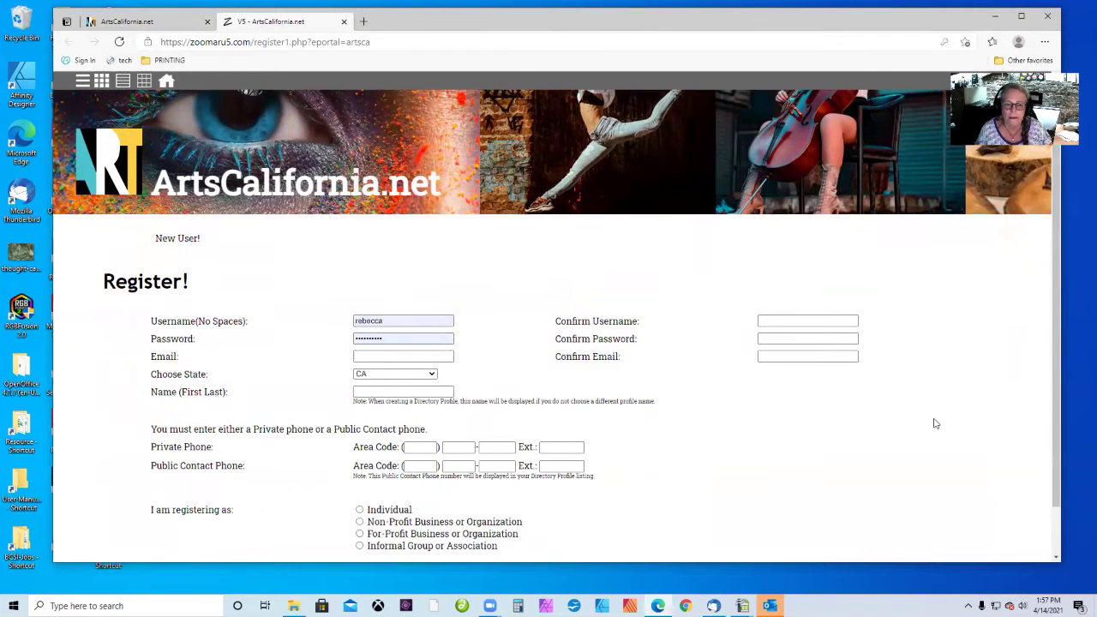
pyautogui.click(368, 260)
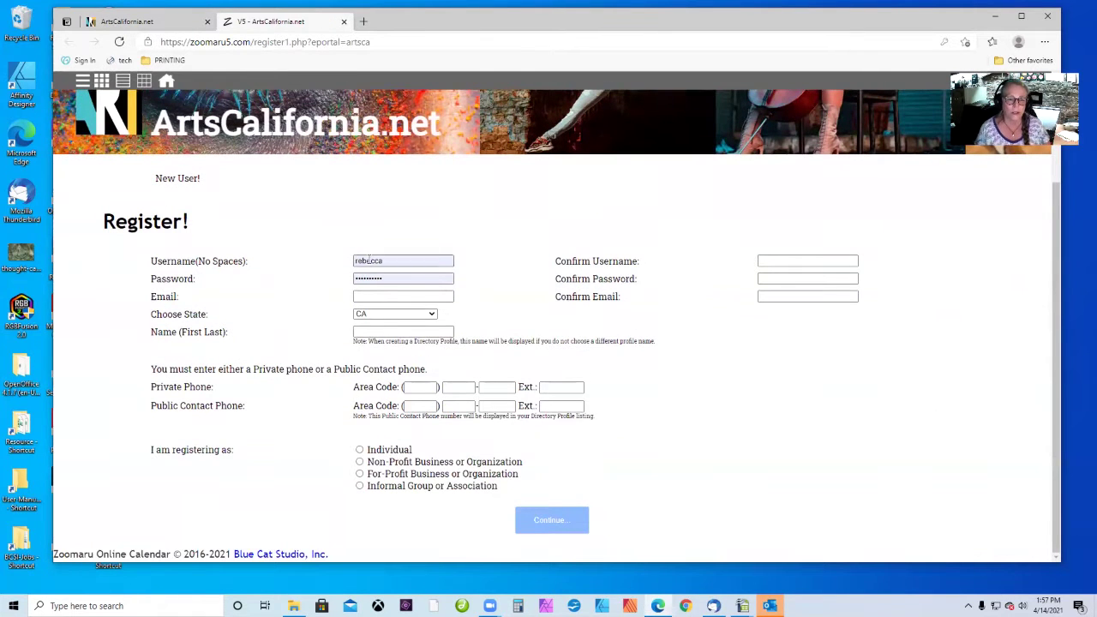
pyautogui.doubleClick(392, 261)
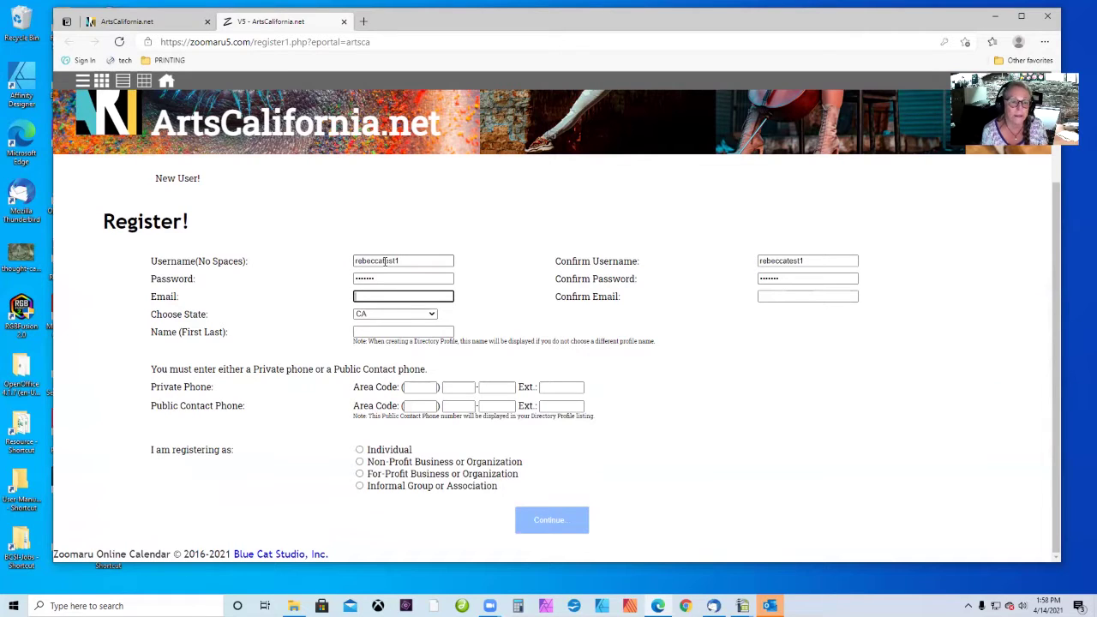
pyautogui.write('rma')
pyautogui.click(360, 336)
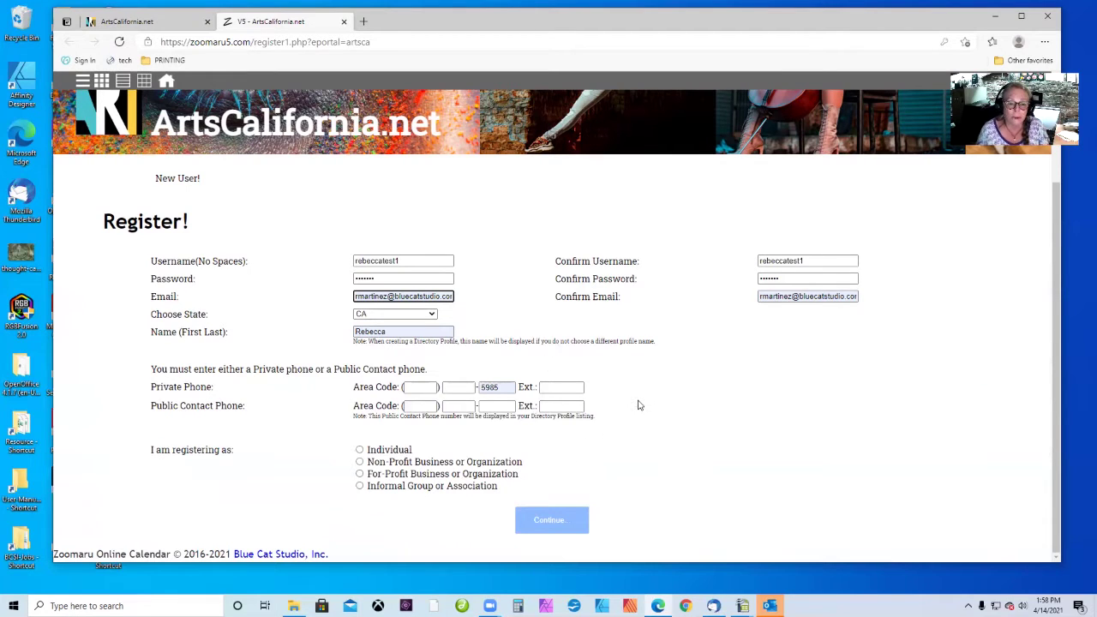
# Enter the private phone area code and prefix, choose Individual, and continue.
pyautogui.click(420, 387)
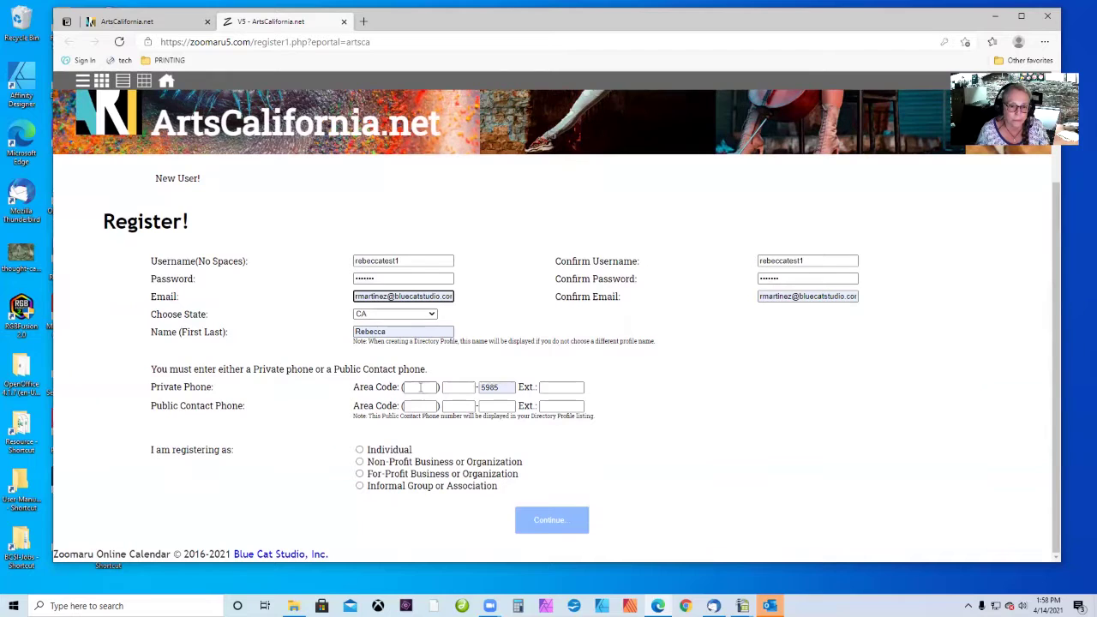
pyautogui.write('5')
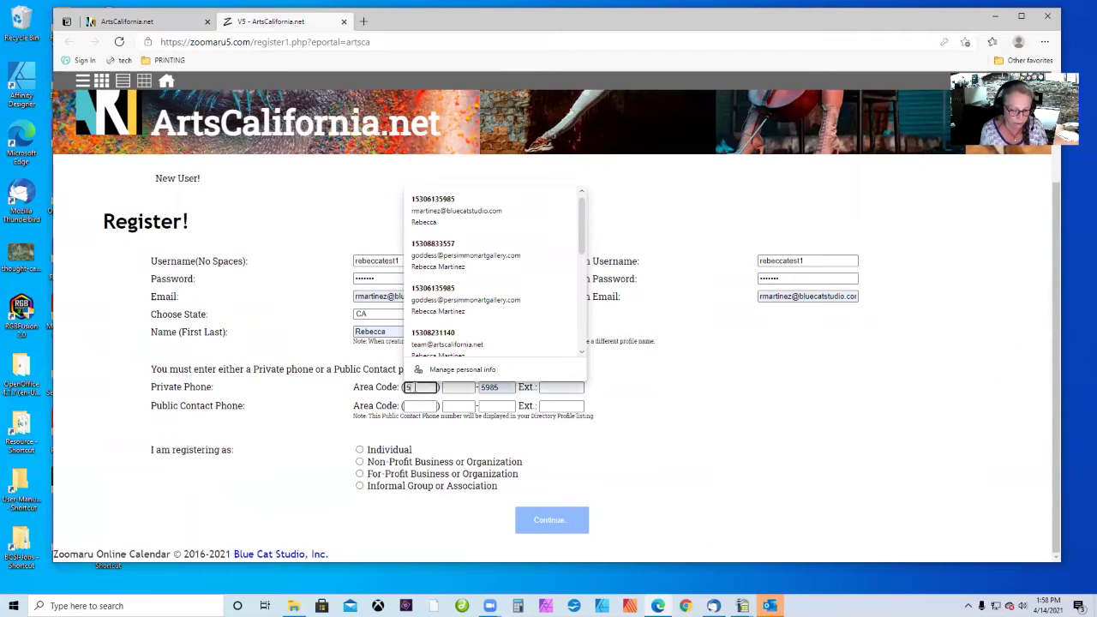
pyautogui.write('30 613')
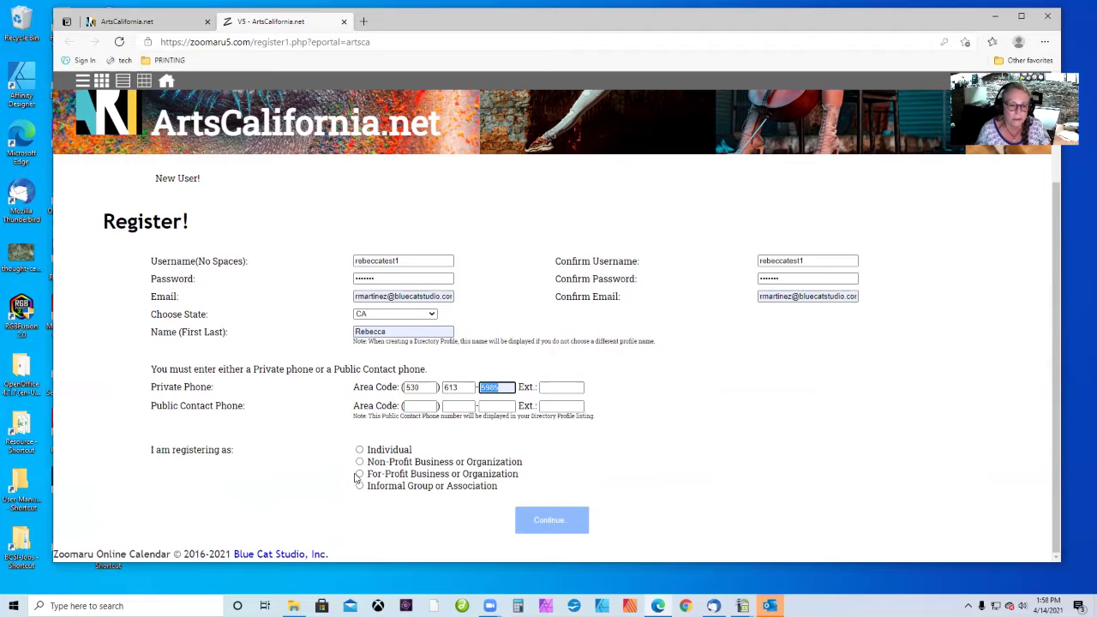
pyautogui.click(360, 449)
pyautogui.click(566, 520)
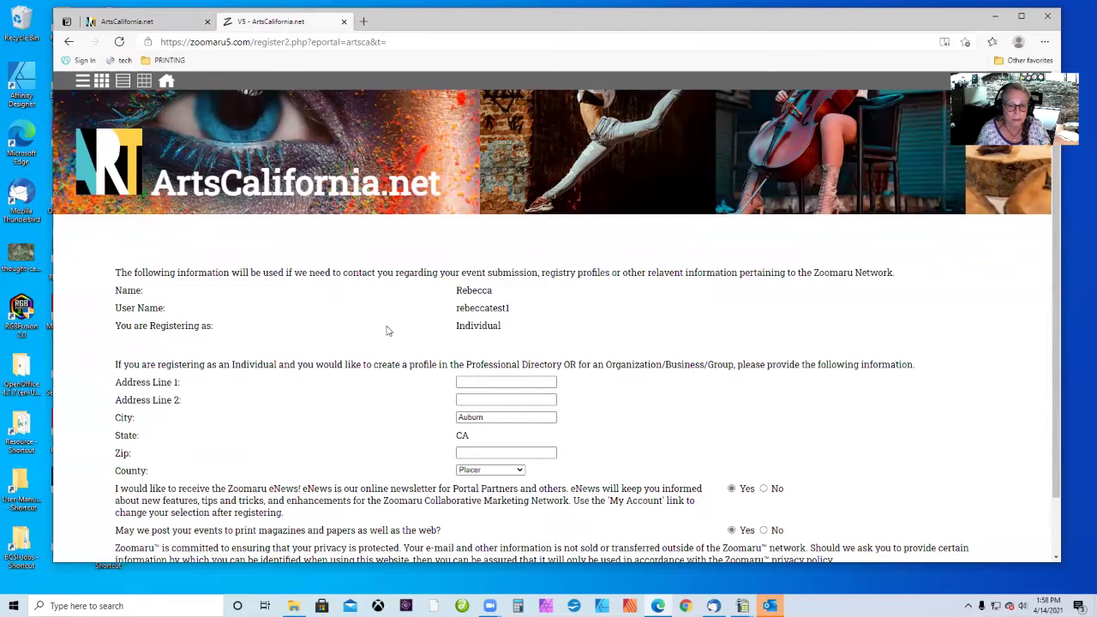
# Scroll through the address and newsletter form and continue to finish registering.
pyautogui.scroll(-2, 548, 377)
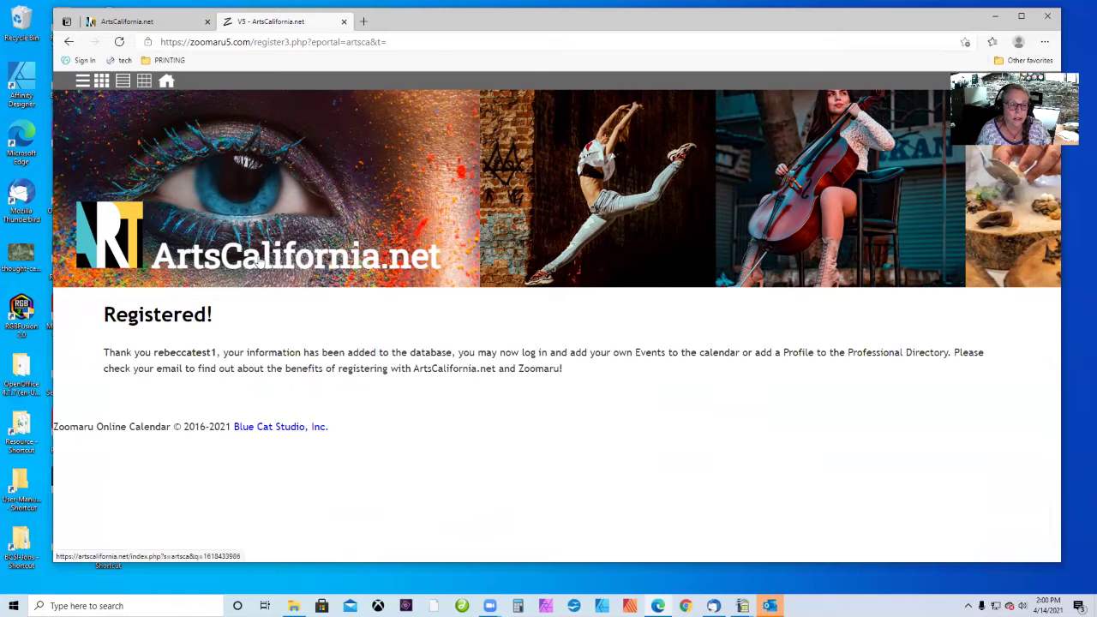
# Open the Events Calendar from the ArtsCalifornia.net footer and bring up its login options.
pyautogui.click(216, 262)
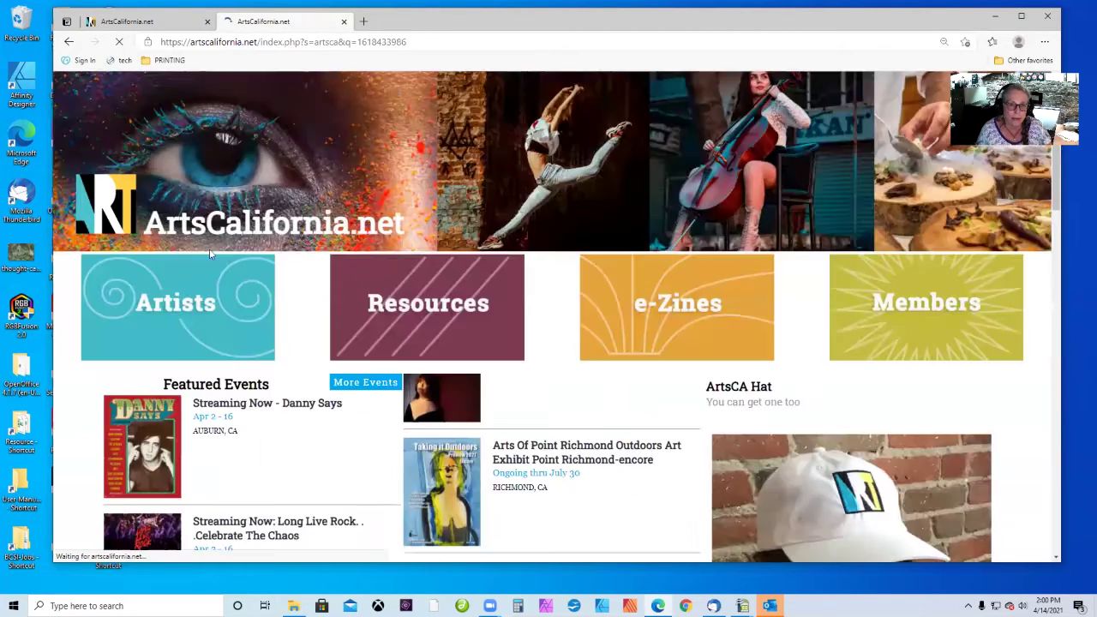
pyautogui.scroll(-15, 605, 427)
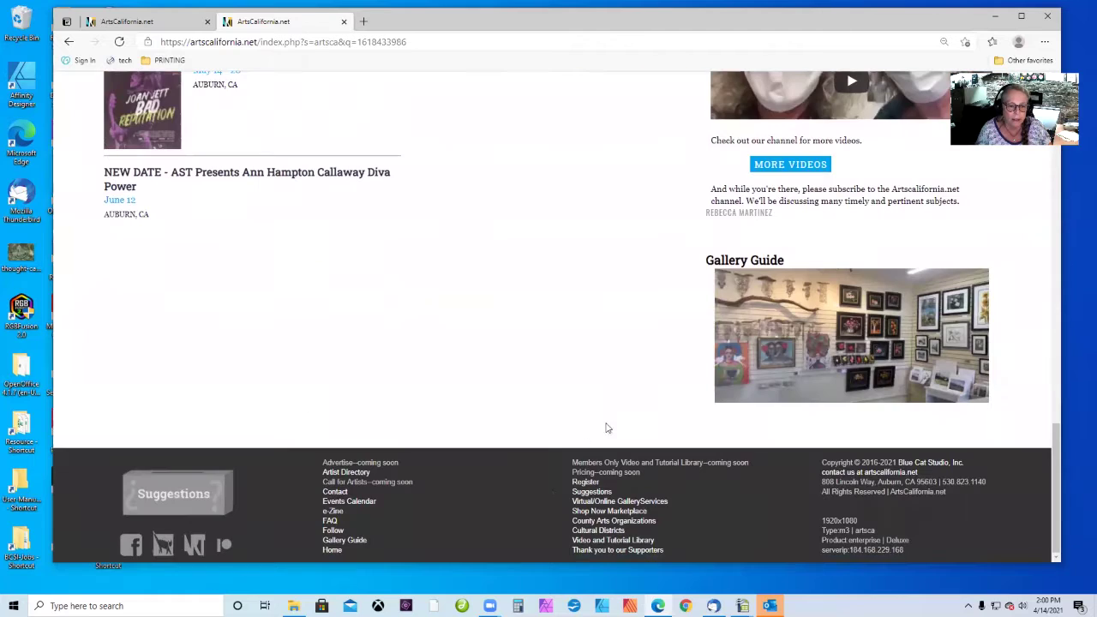
pyautogui.click(360, 503)
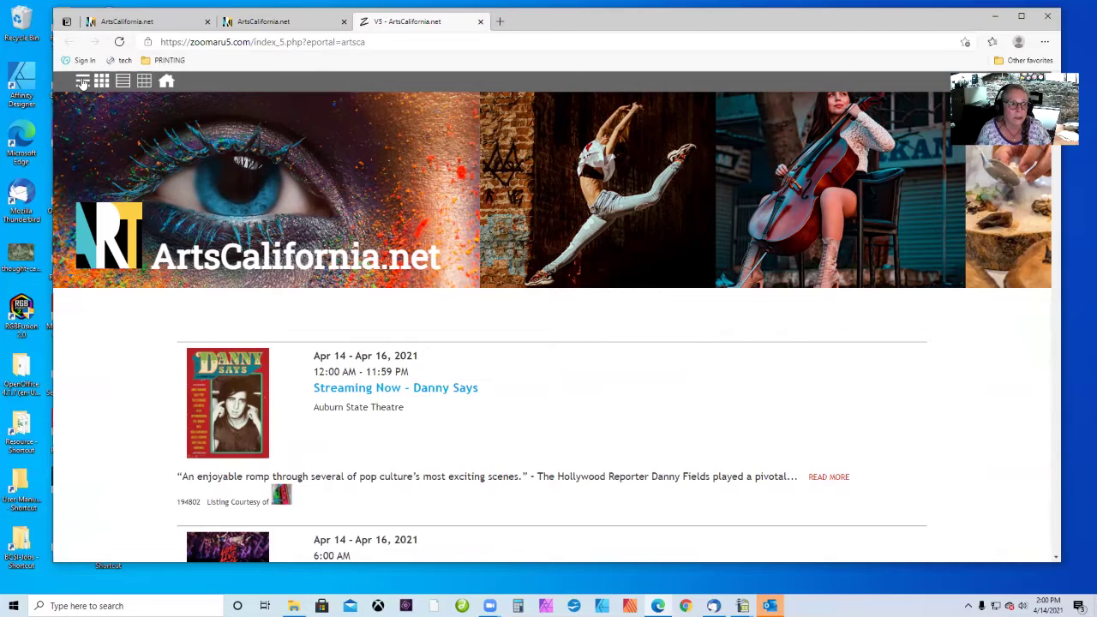
pyautogui.click(82, 82)
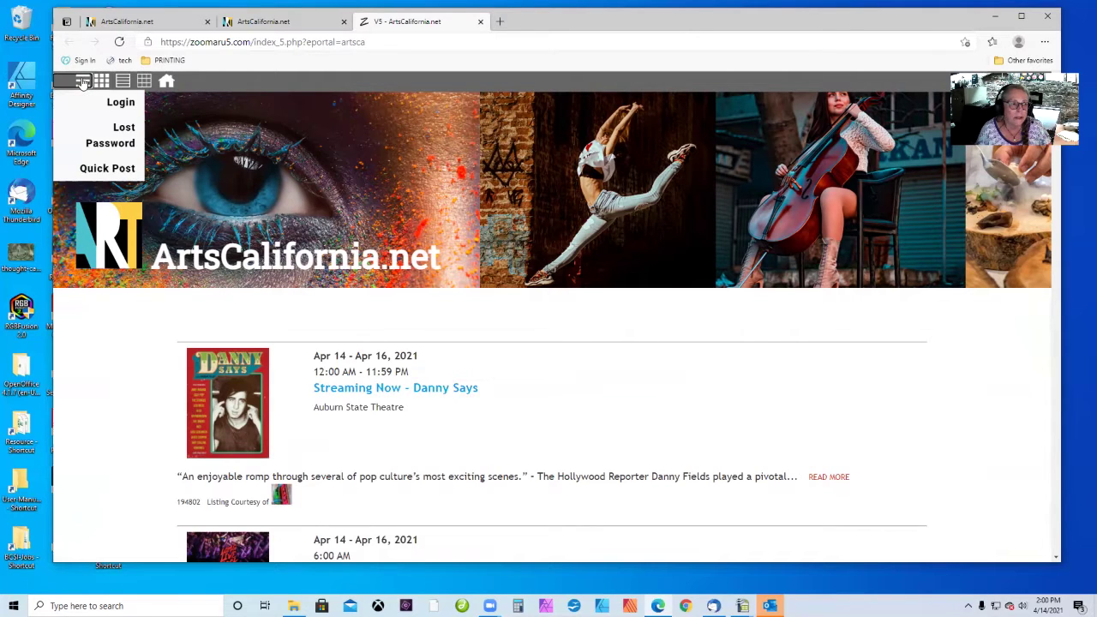
# Log in to the calendar as test1 with the new account's password.
pyautogui.click(123, 103)
pyautogui.click(540, 396)
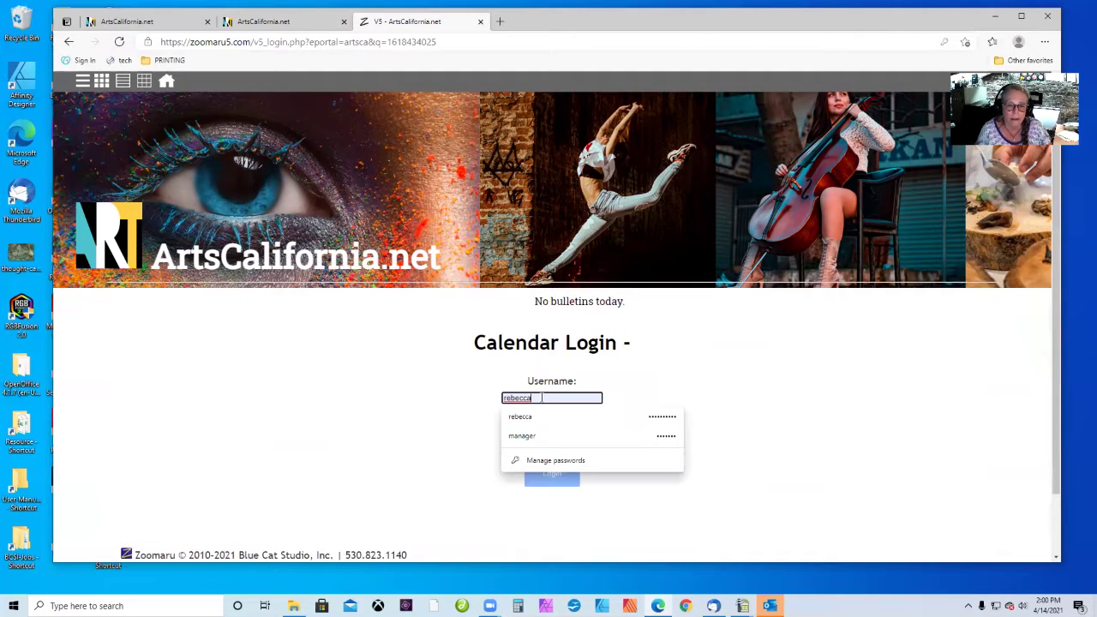
pyautogui.write('test')
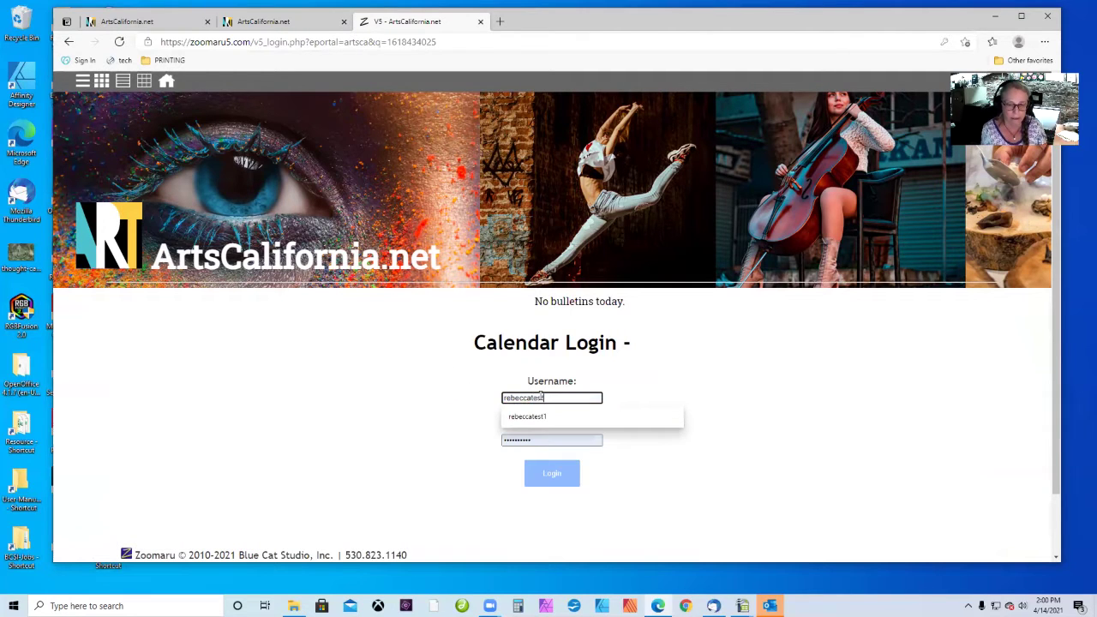
pyautogui.write('1')
pyautogui.press('Tab')
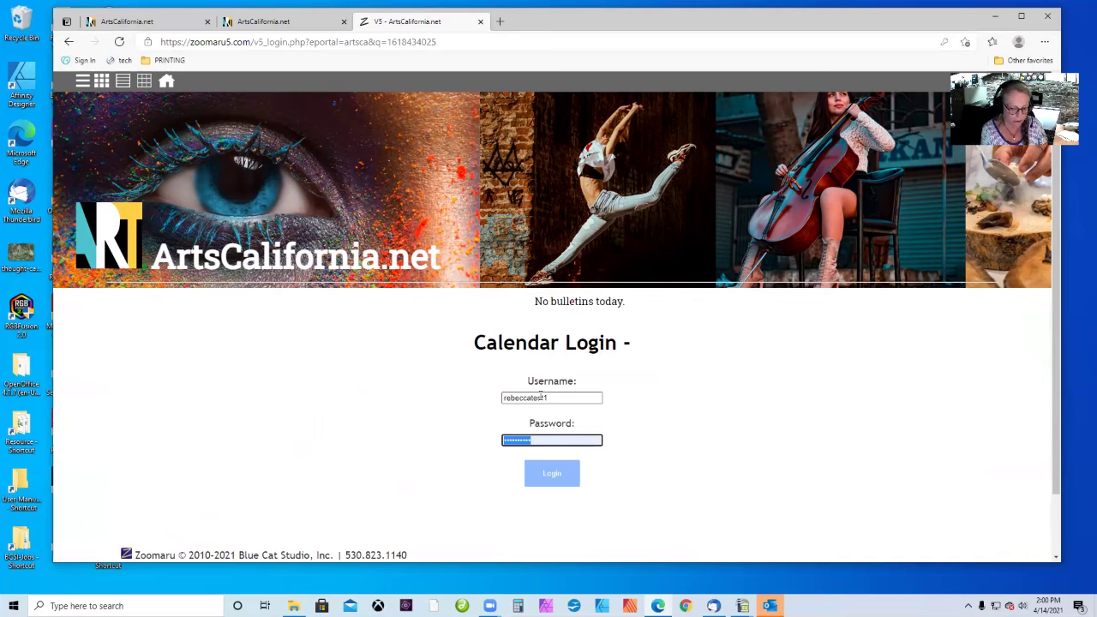
pyautogui.press('BackSpace')
pyautogui.write('•••••••')
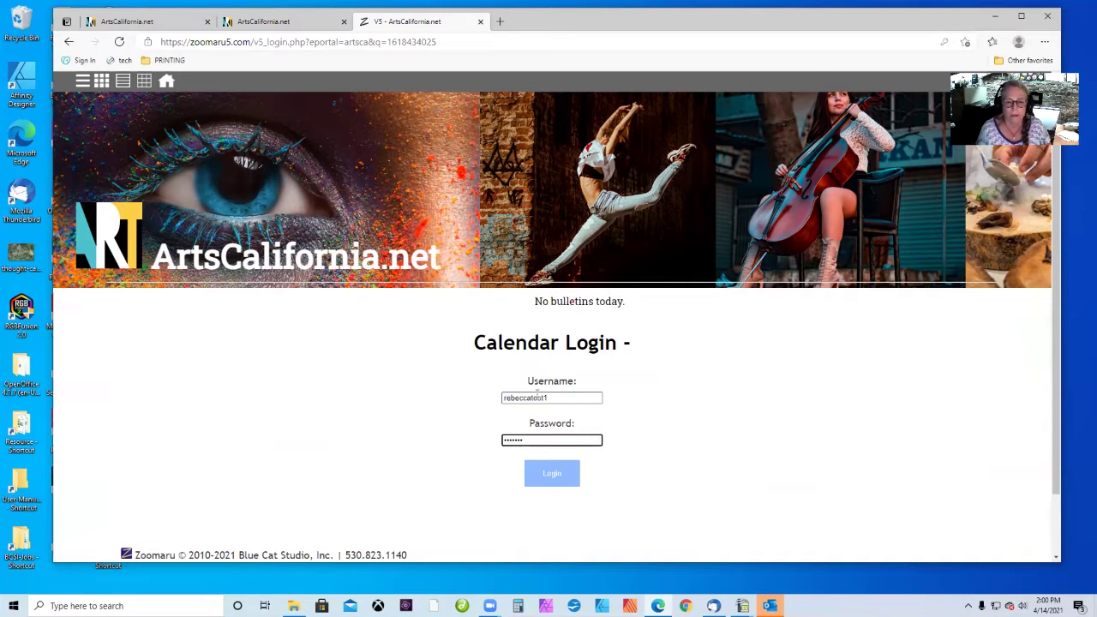
pyautogui.click(545, 483)
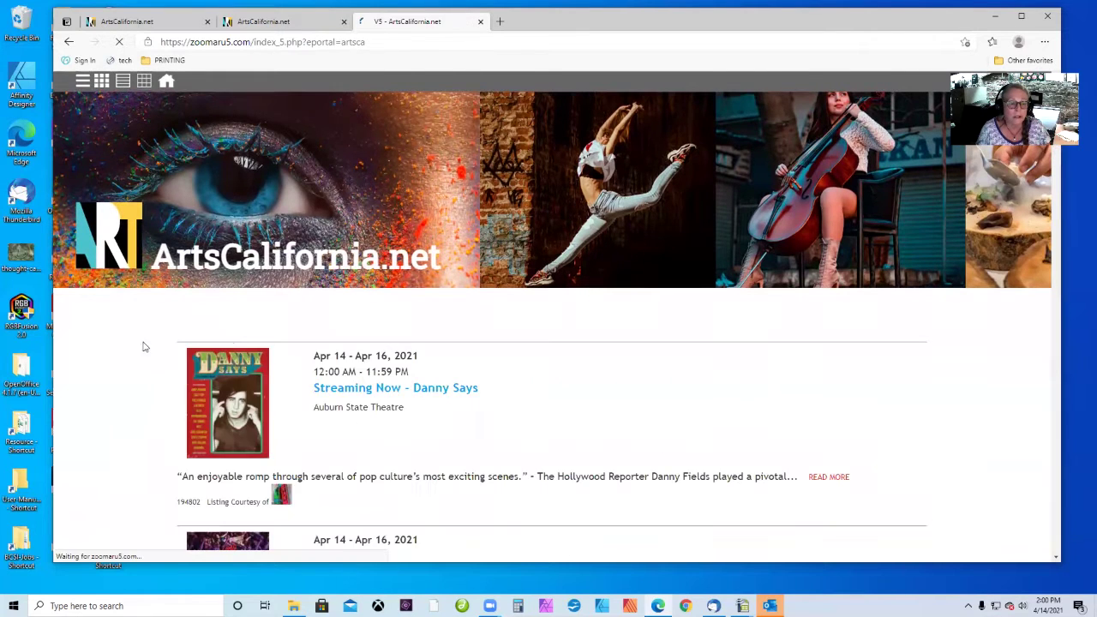
pyautogui.scroll(-8, 991, 424)
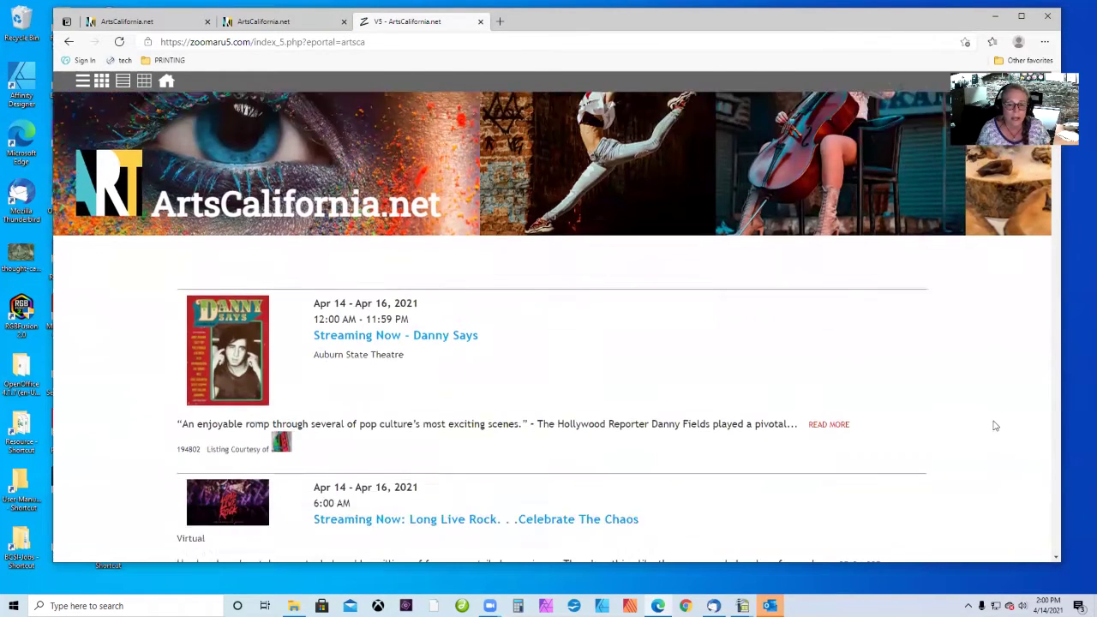
pyautogui.scroll(-10, 986, 433)
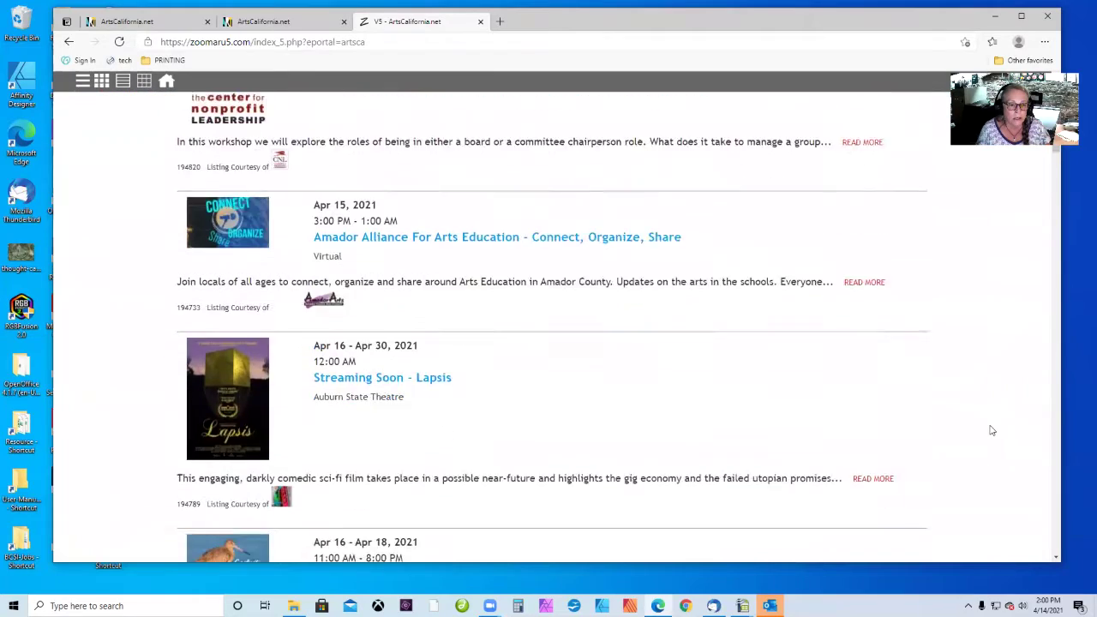
pyautogui.scroll(-13, 988, 431)
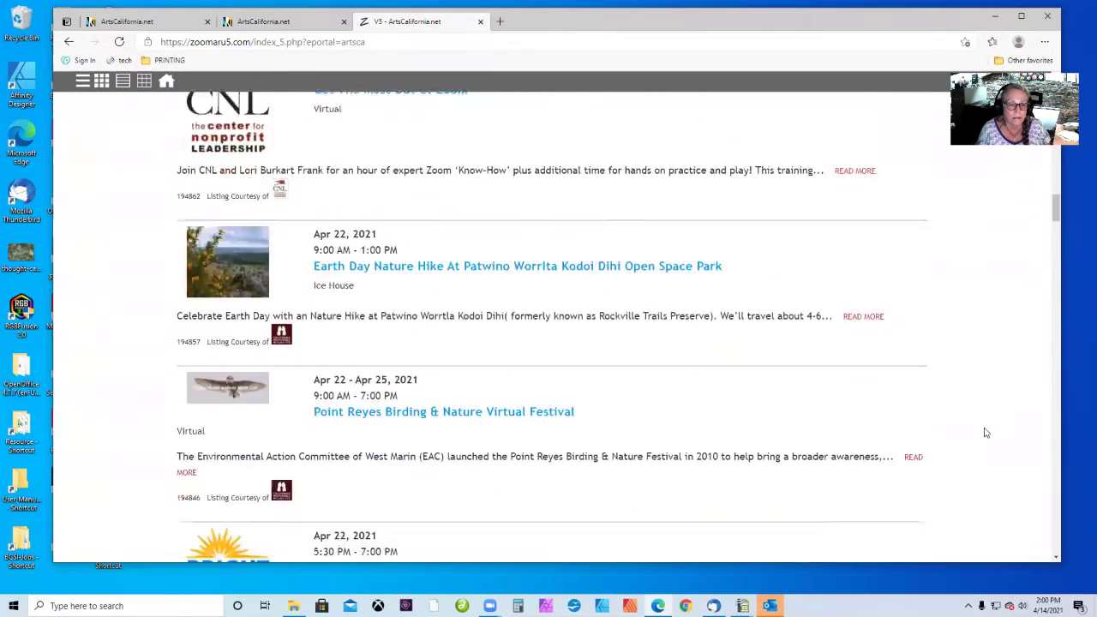
pyautogui.scroll(5, 973, 441)
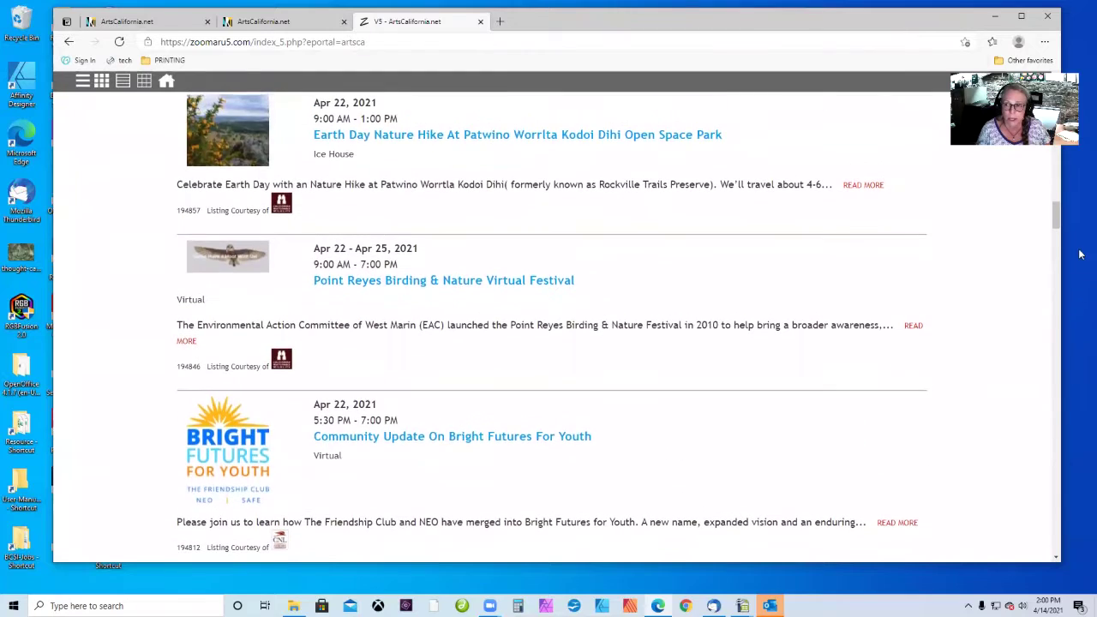
pyautogui.moveTo(1057, 217); pyautogui.dragTo(910, 80)
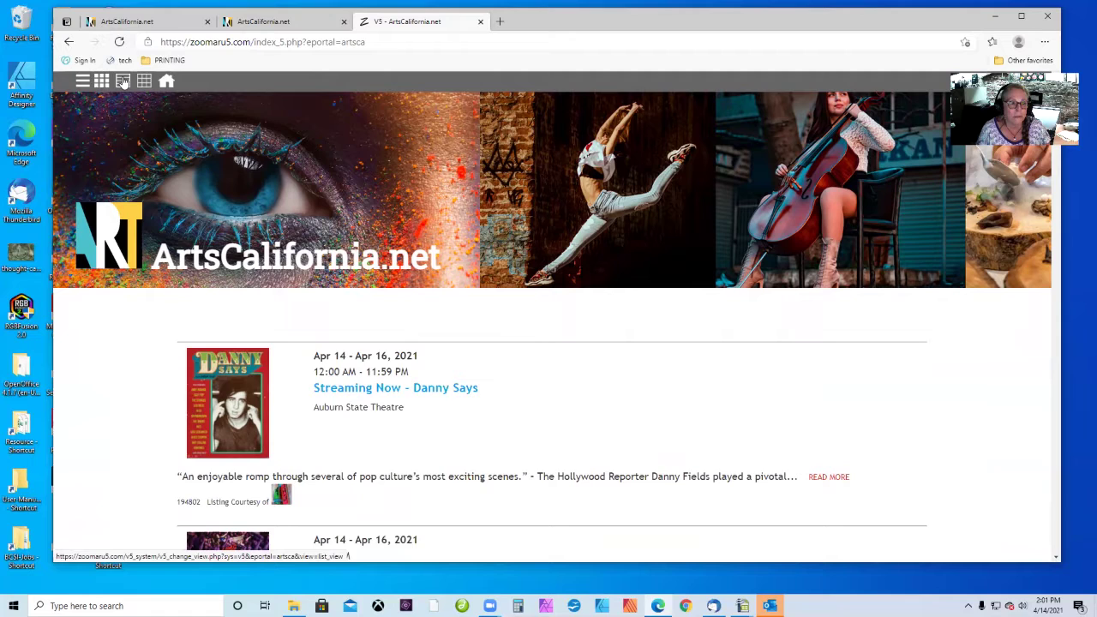
pyautogui.click(123, 81)
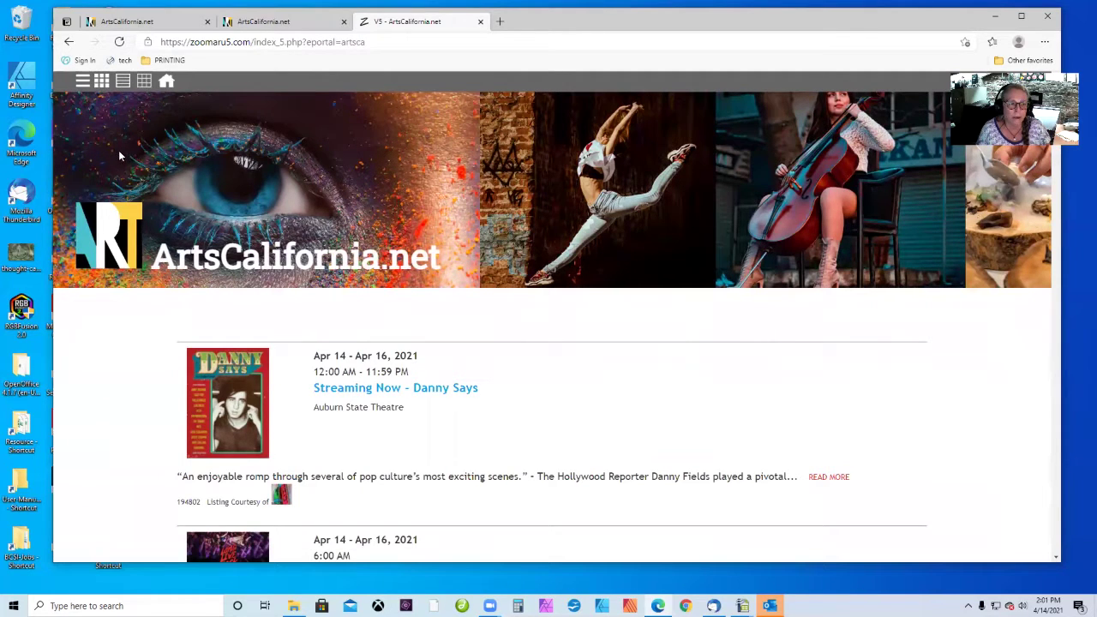
# Switch to grid view and open the June 12 Ann Hampton Callaway Diva Power event.
pyautogui.click(102, 81)
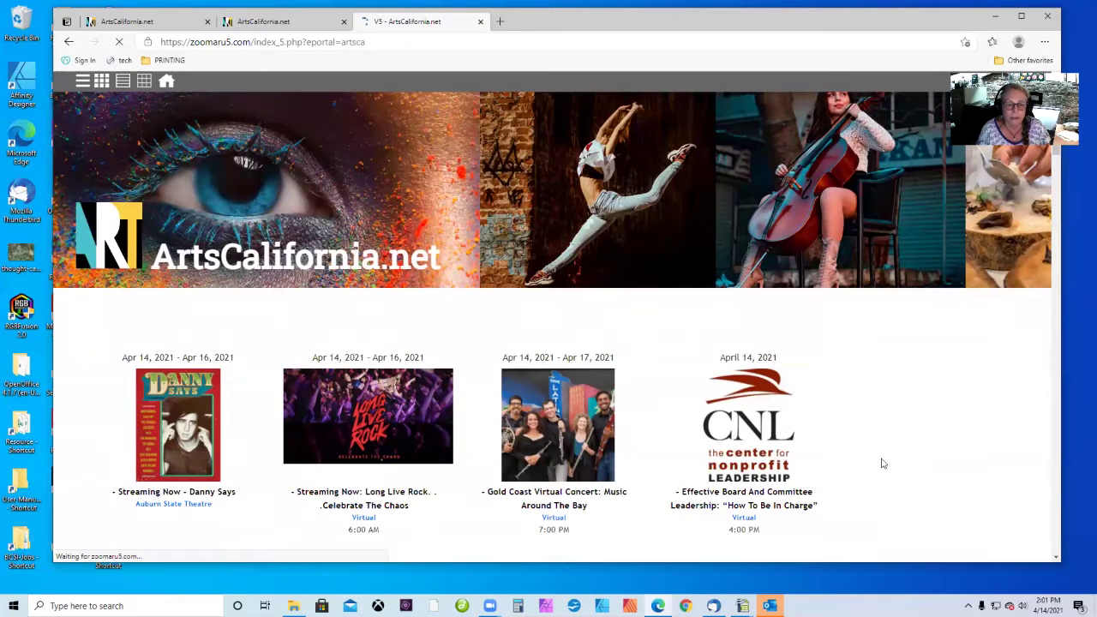
pyautogui.scroll(-7, 883, 469)
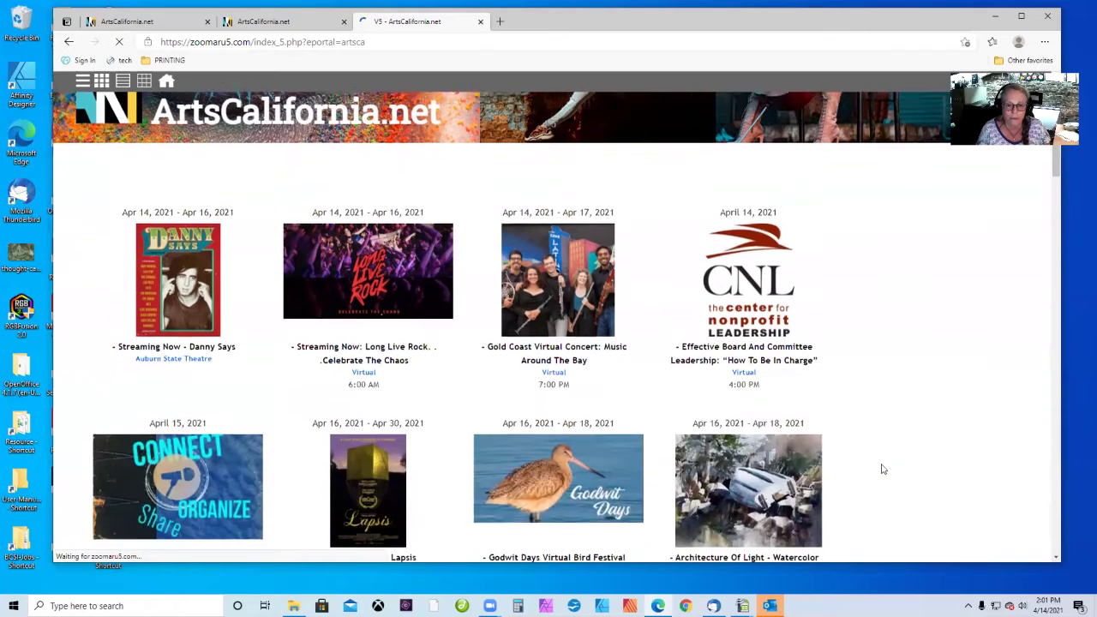
pyautogui.scroll(-9, 882, 469)
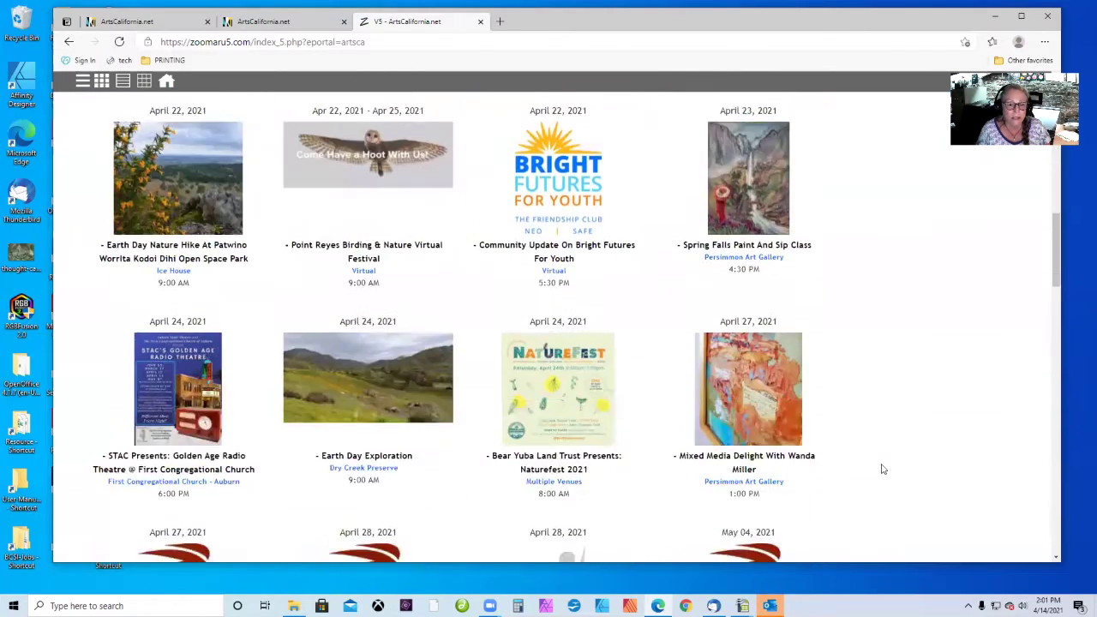
pyautogui.scroll(-3, 885, 467)
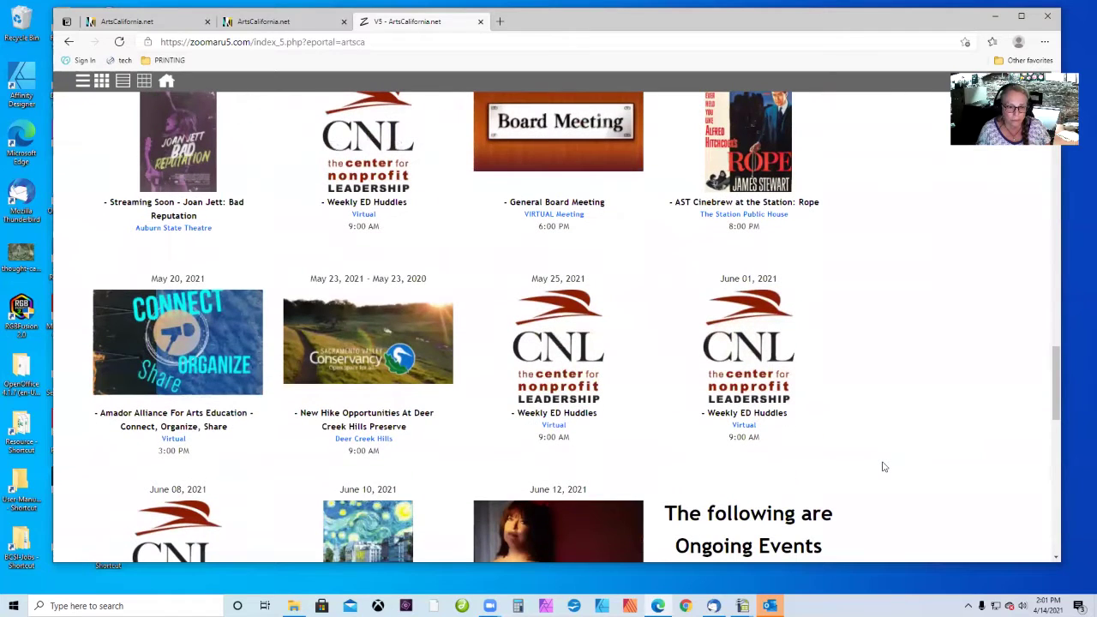
pyautogui.scroll(-2, 702, 468)
pyautogui.scroll(-2, 682, 468)
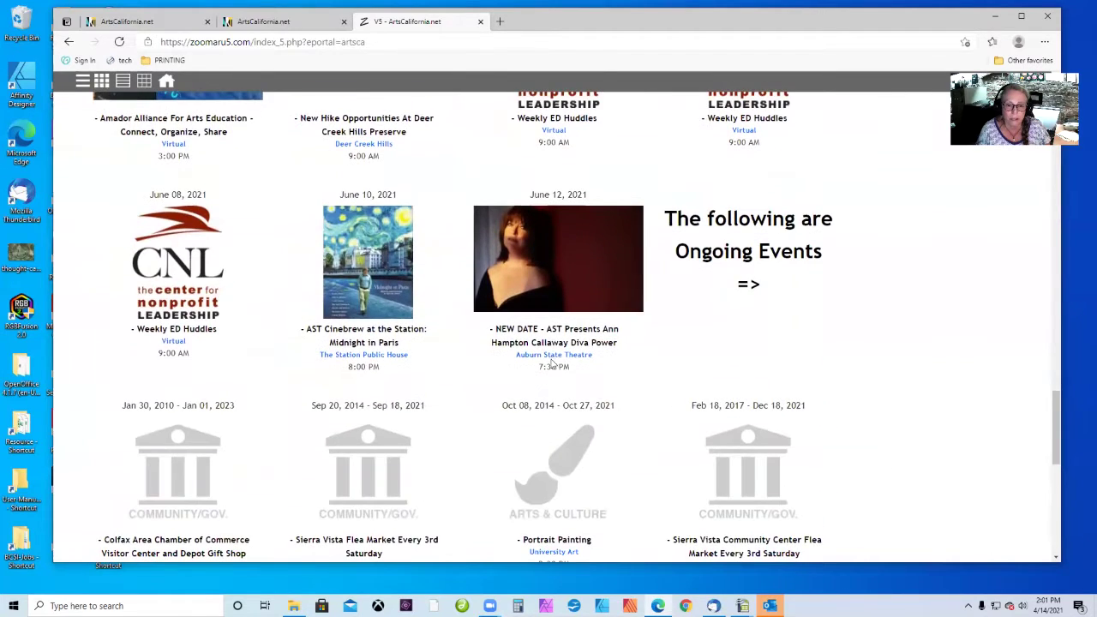
pyautogui.click(581, 285)
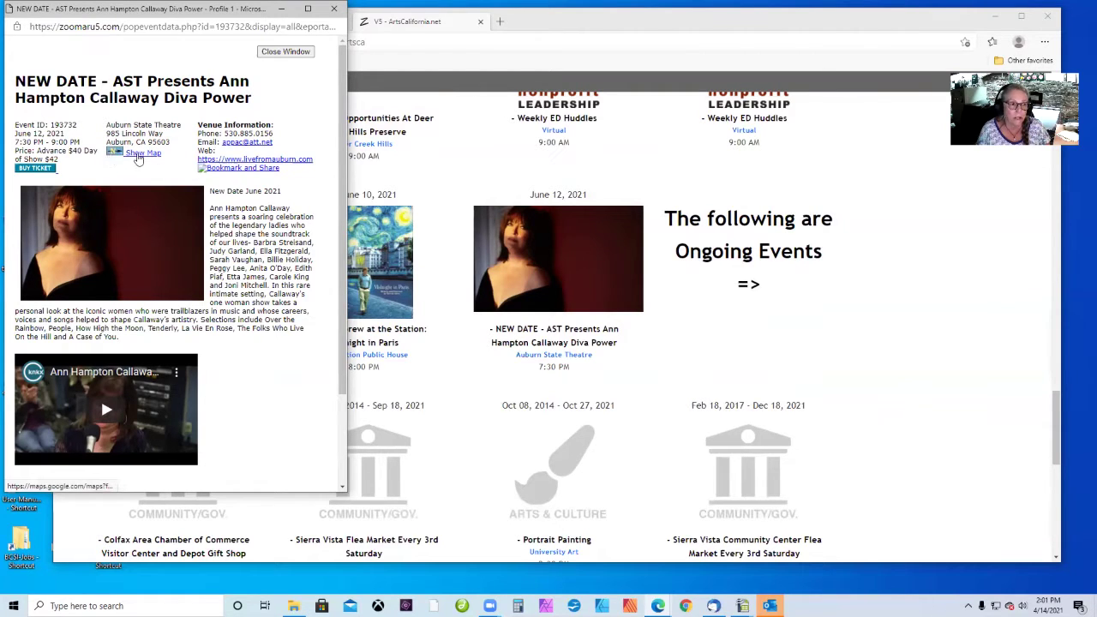
# Show the Auburn venue on Google Maps, then close the event details and return to the grid.
pyautogui.click(140, 156)
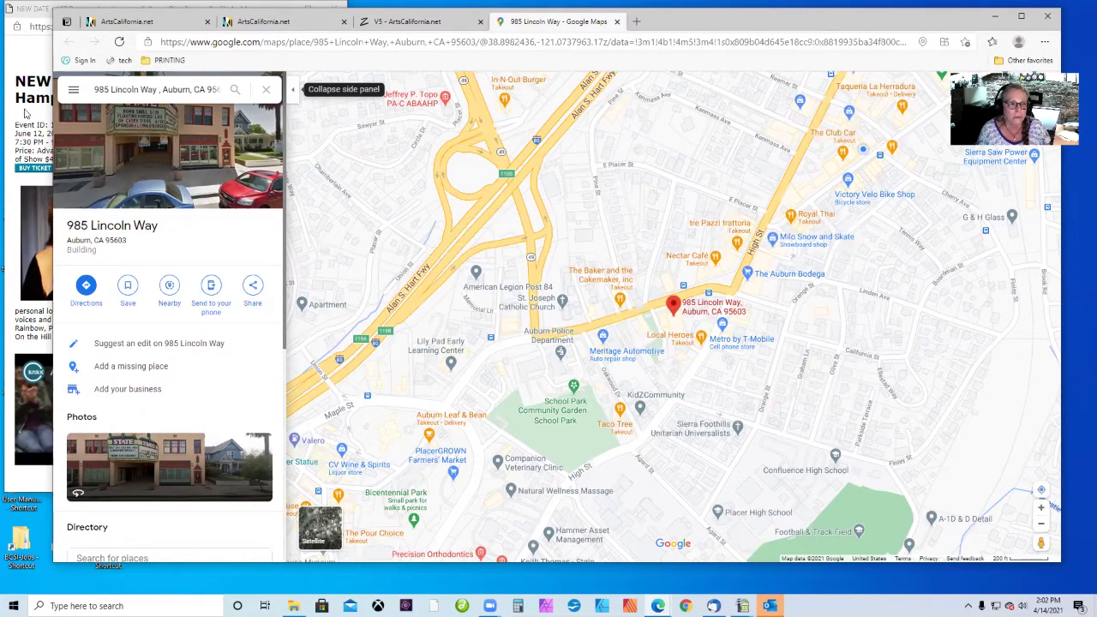
pyautogui.click(26, 112)
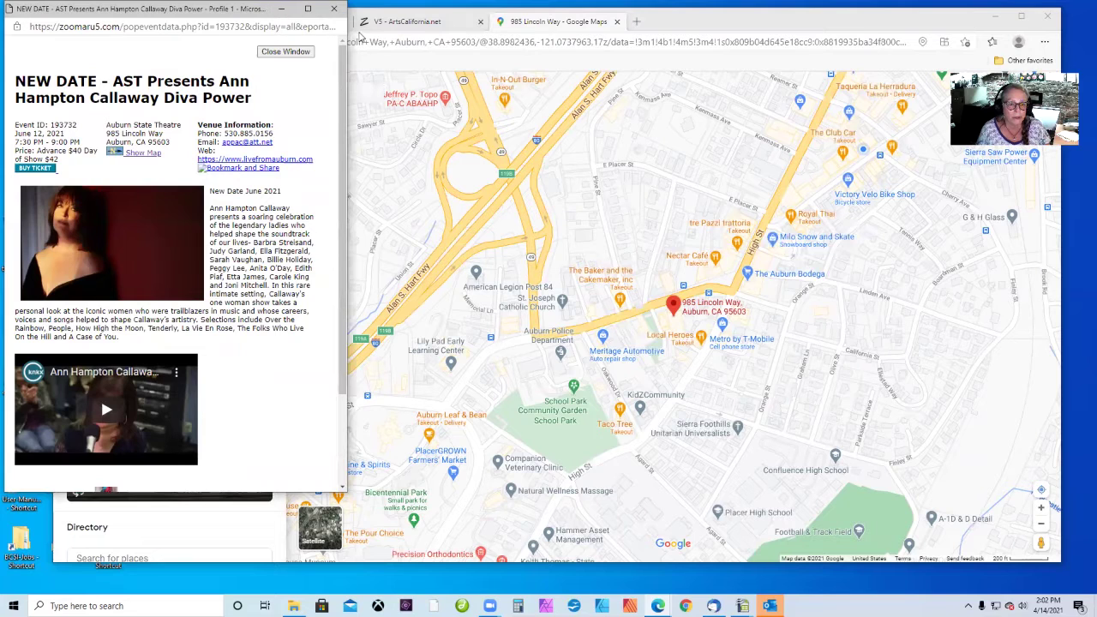
pyautogui.scroll(-3, 248, 307)
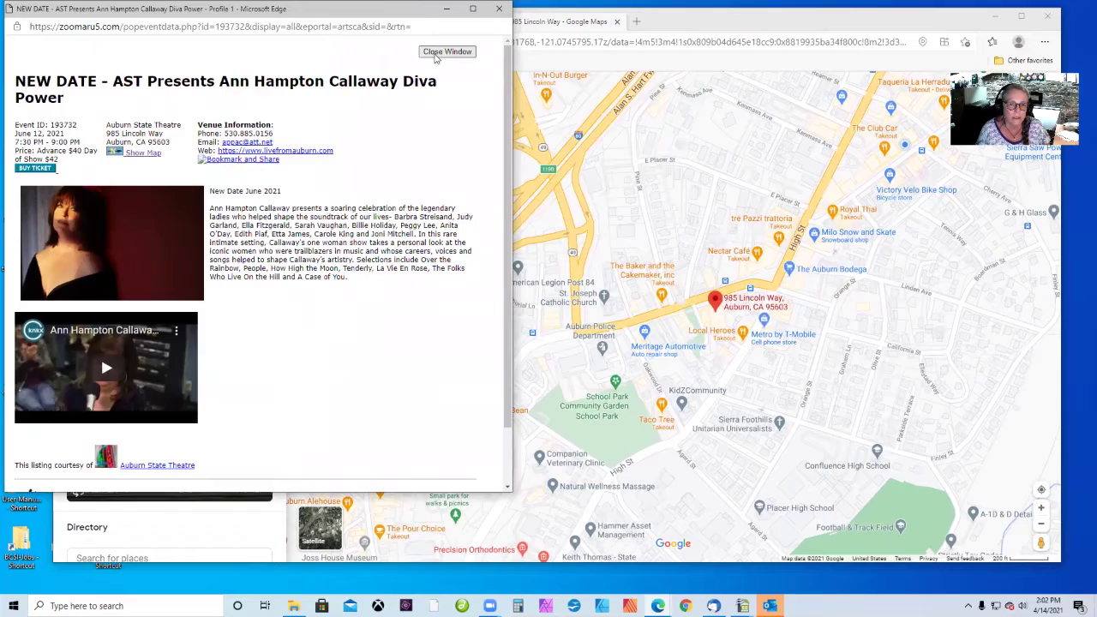
pyautogui.click(435, 53)
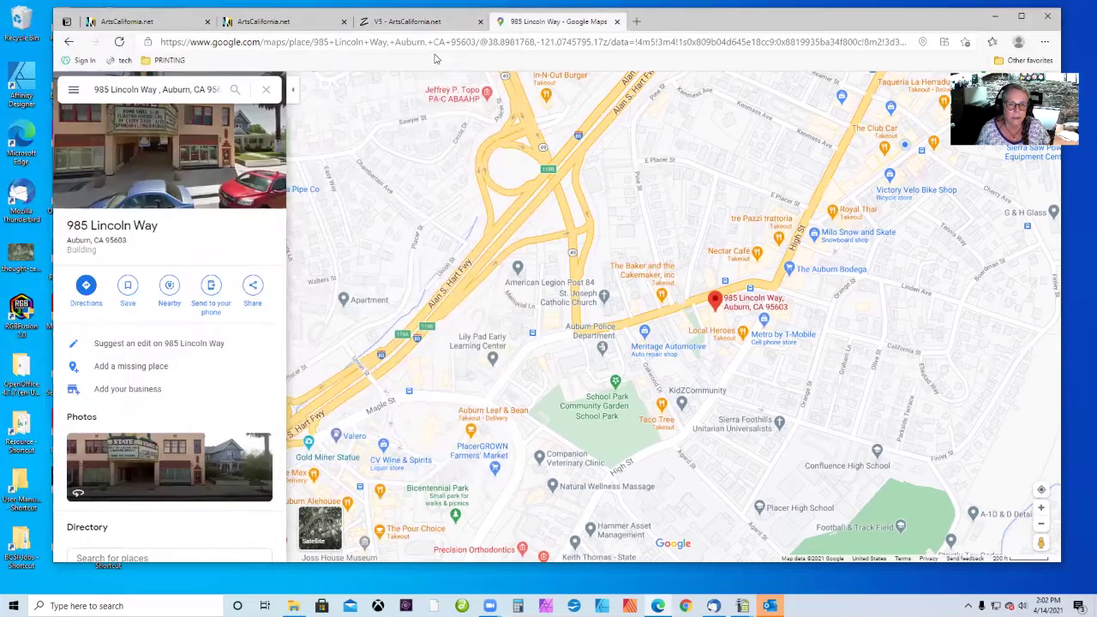
pyautogui.click(435, 26)
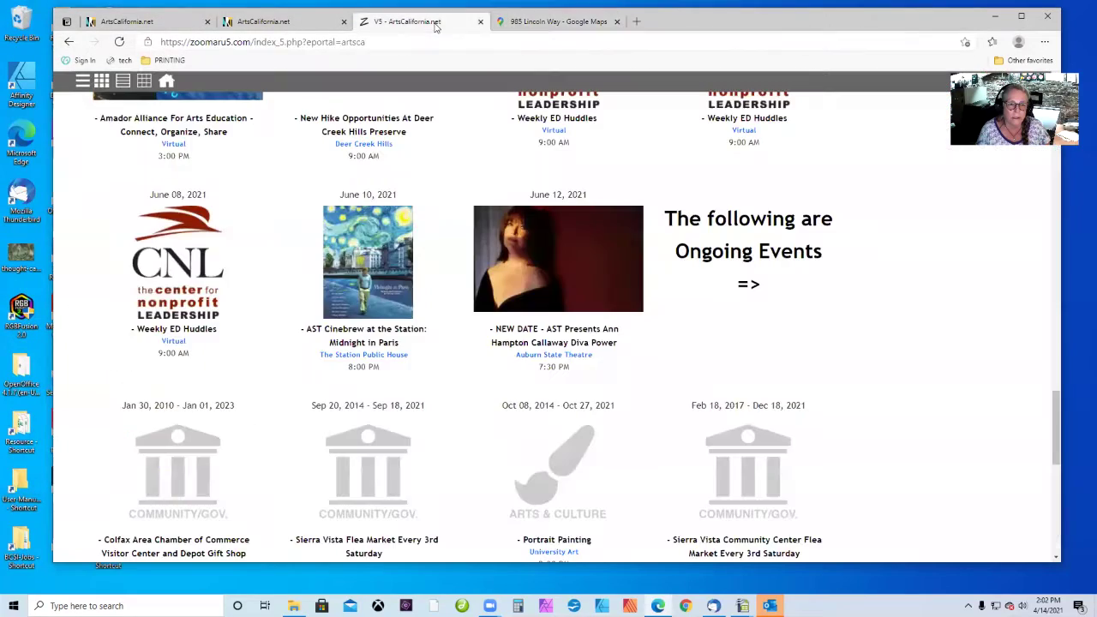
# Browse the April 2021 month calendar, return to list view, and open the options menu.
pyautogui.scroll(8, 289, 350)
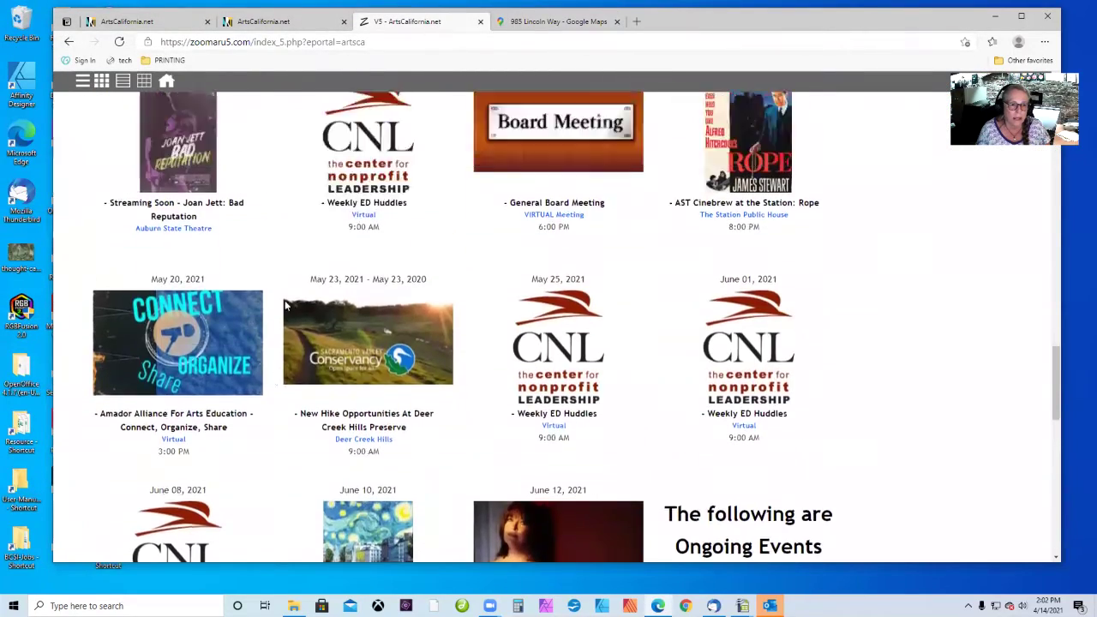
pyautogui.scroll(15, 289, 350)
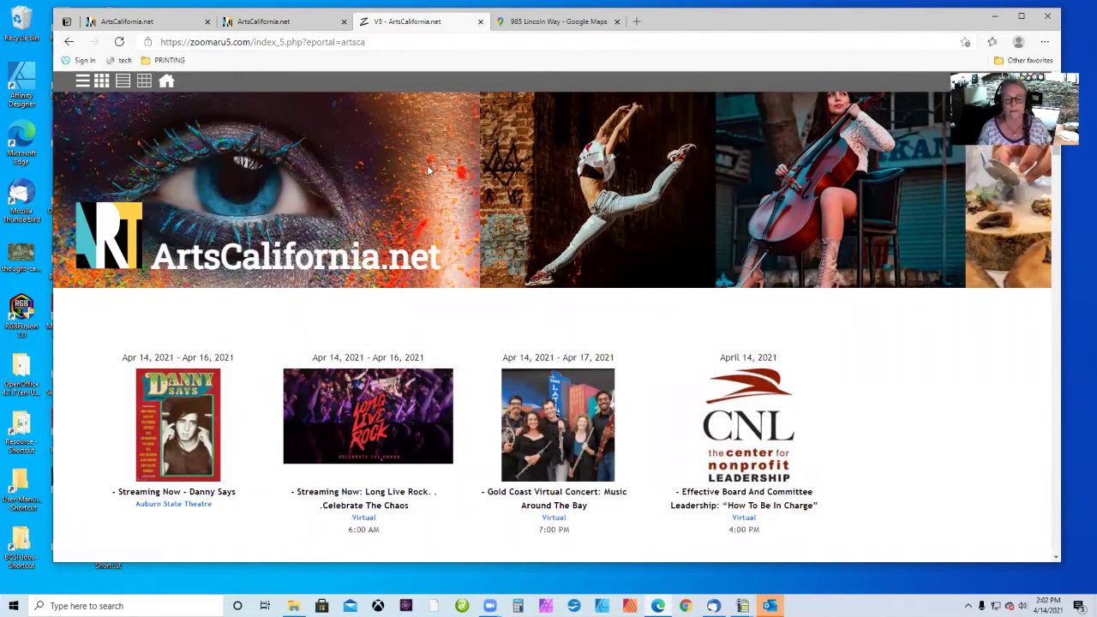
pyautogui.click(143, 82)
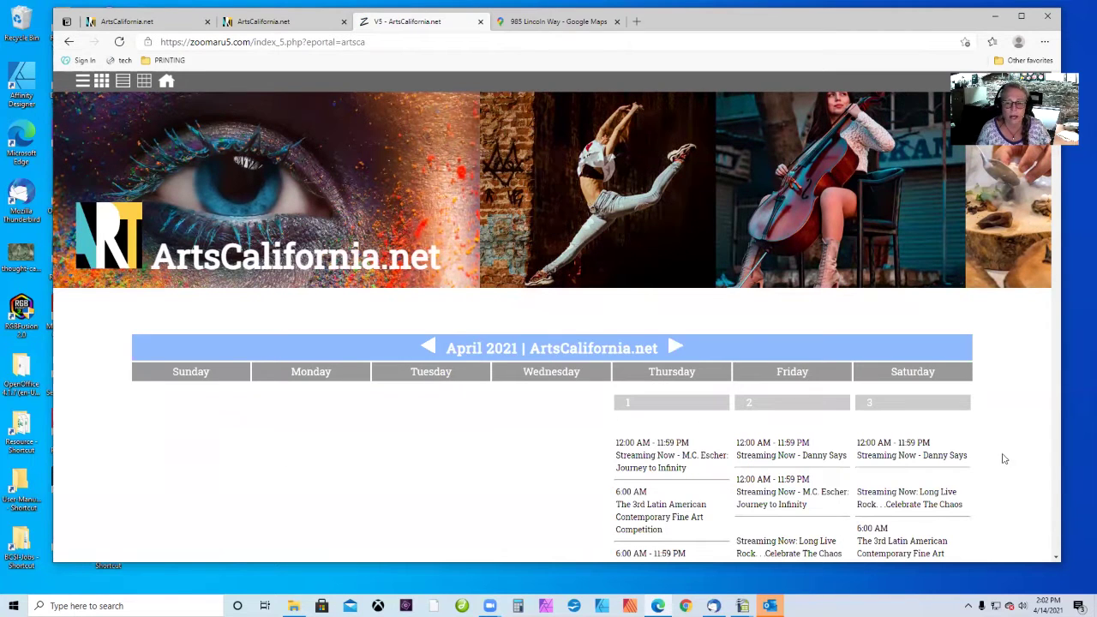
pyautogui.scroll(-10, 999, 501)
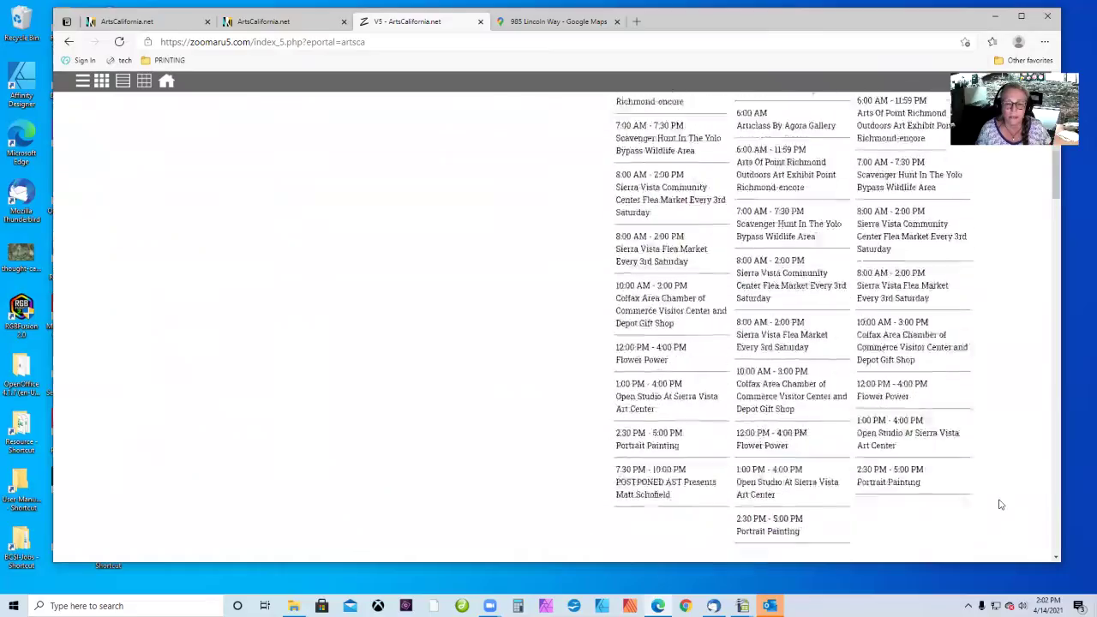
pyautogui.scroll(-10, 1000, 508)
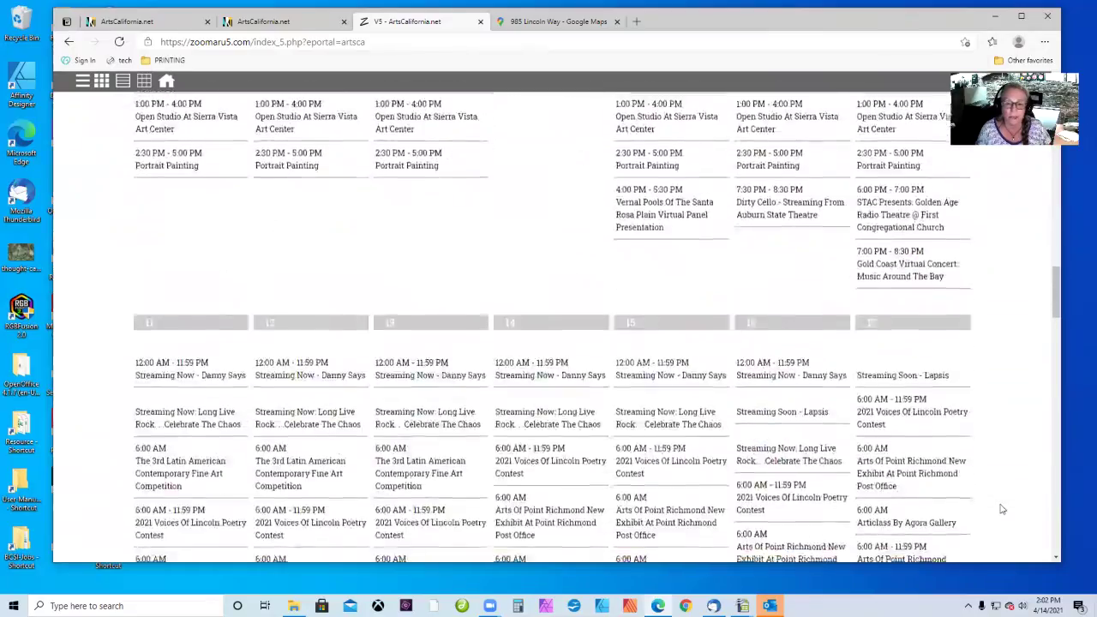
pyautogui.scroll(-10, 1001, 510)
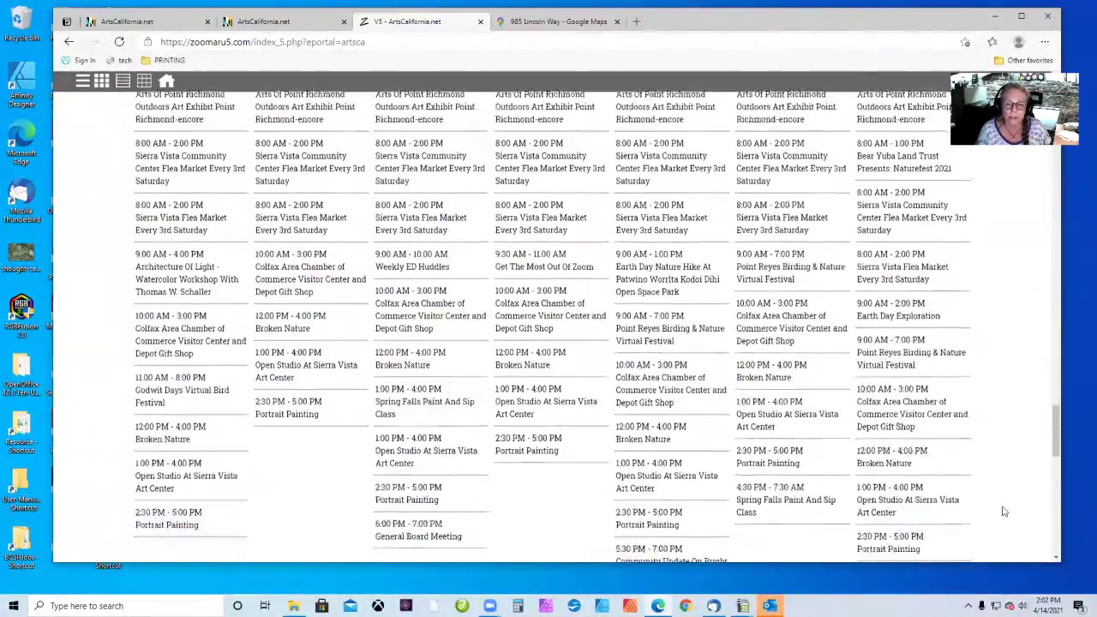
pyautogui.scroll(-10, 1004, 511)
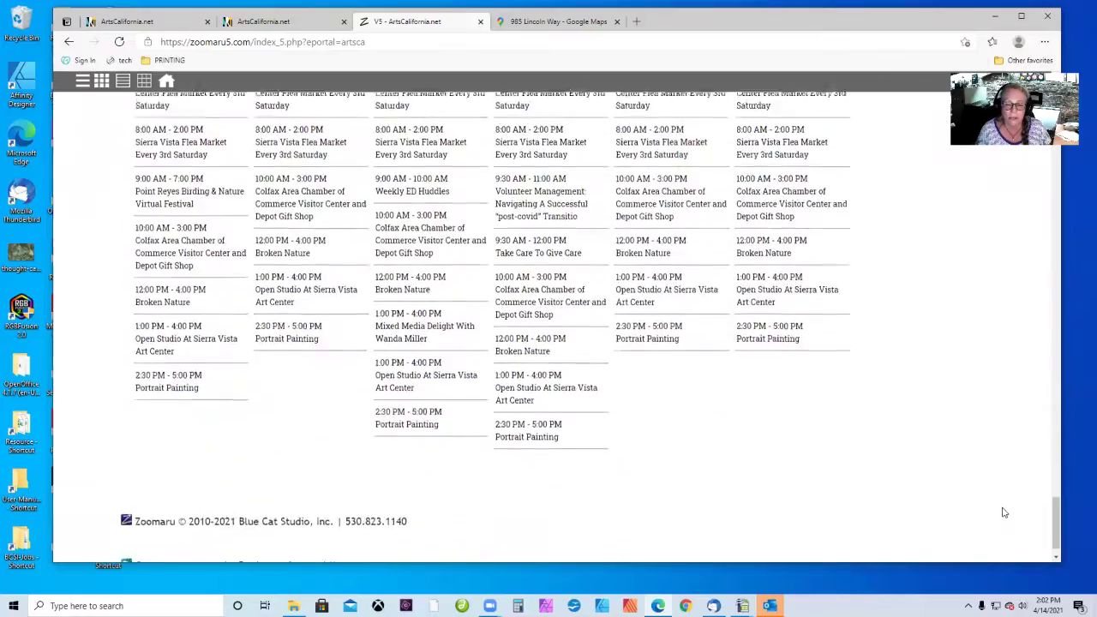
pyautogui.moveTo(1056, 533); pyautogui.dragTo(1074, 162)
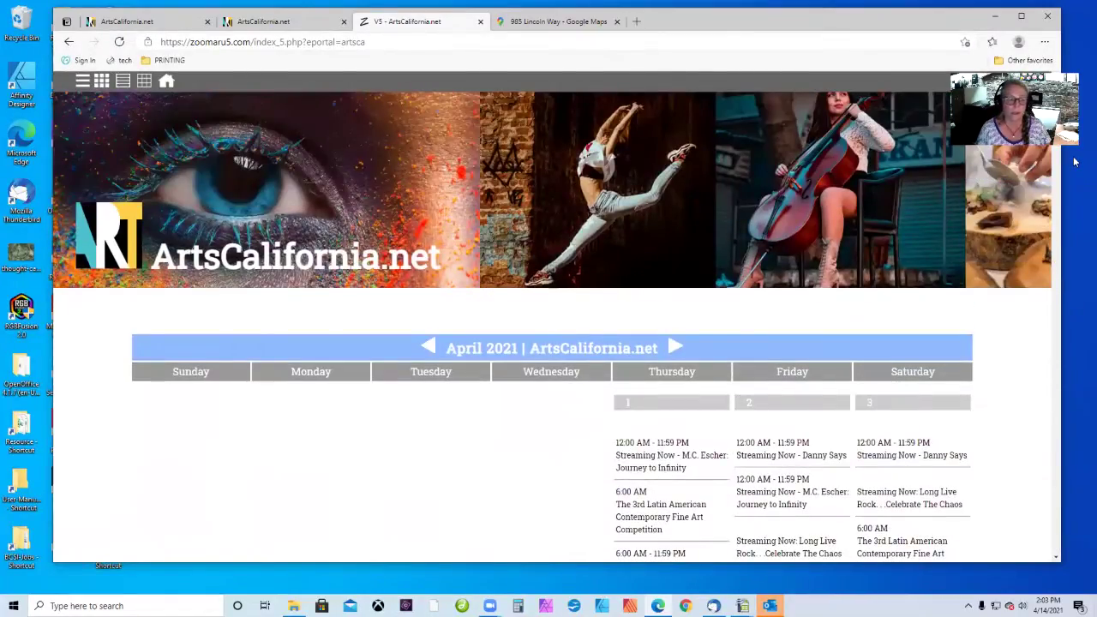
pyautogui.click(122, 82)
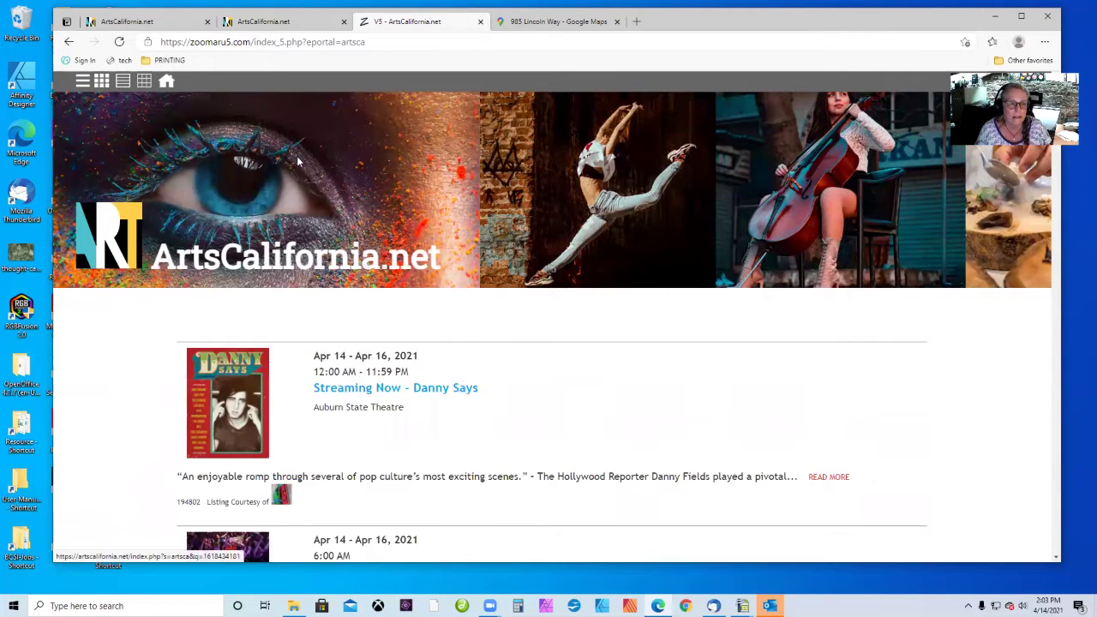
pyautogui.click(83, 81)
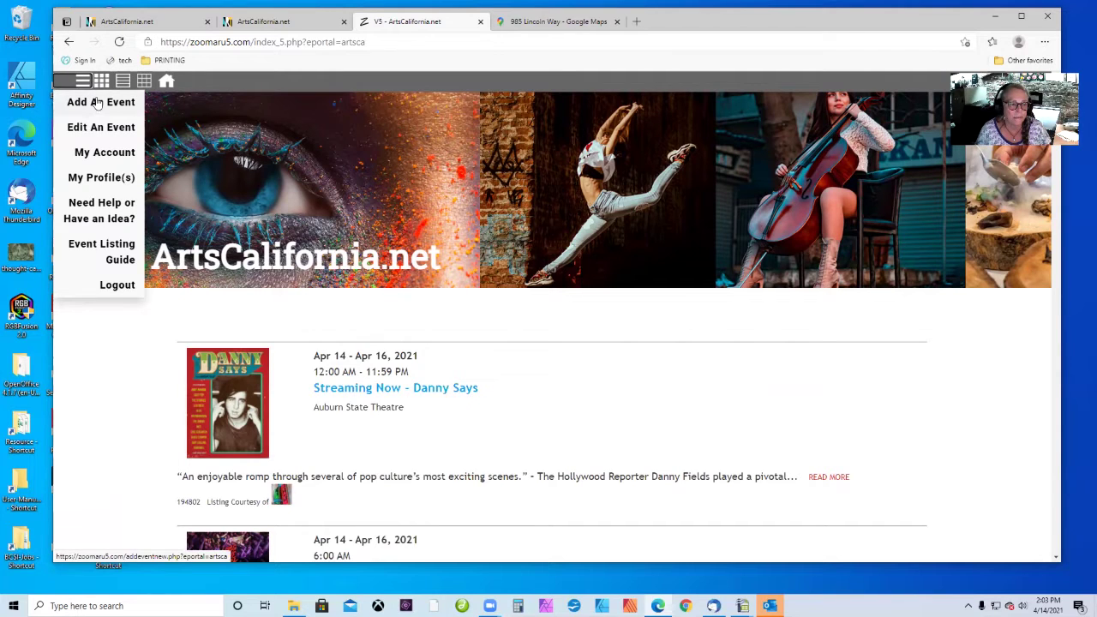
# Choose Add An Event and fill the Event Title box with the user's test event title.
pyautogui.click(99, 102)
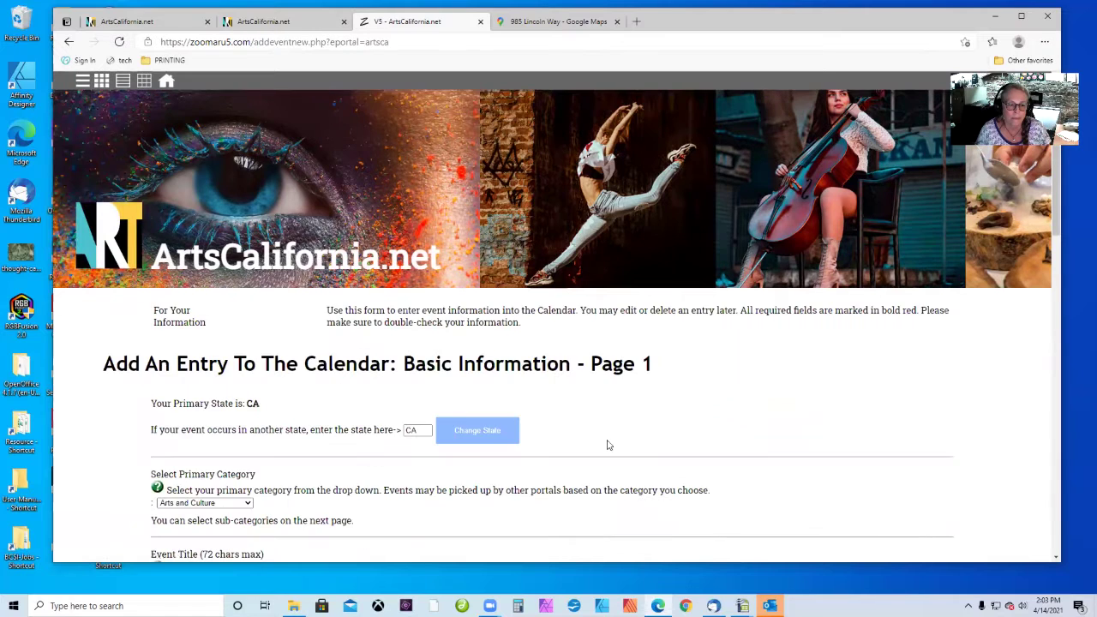
pyautogui.scroll(-3, 615, 443)
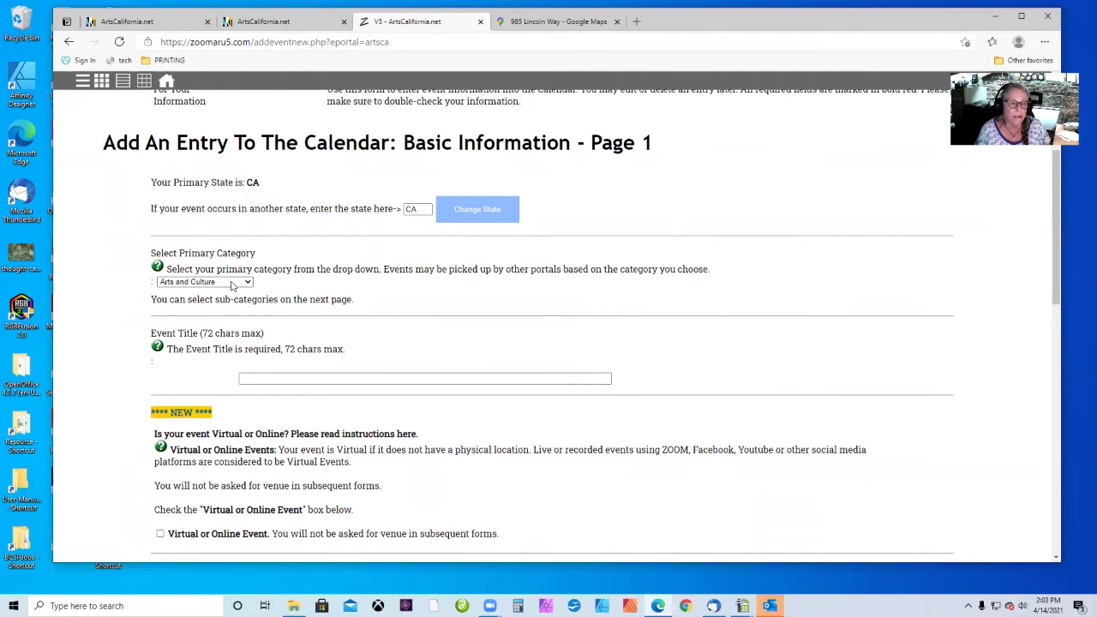
pyautogui.click(248, 378)
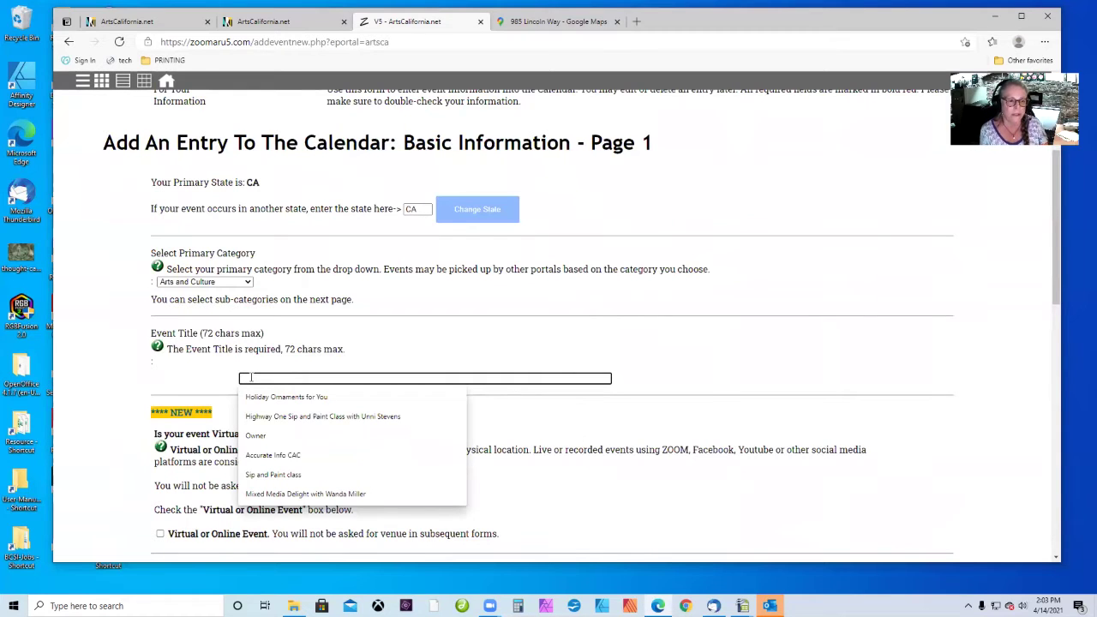
pyautogui.write('Rebecca')
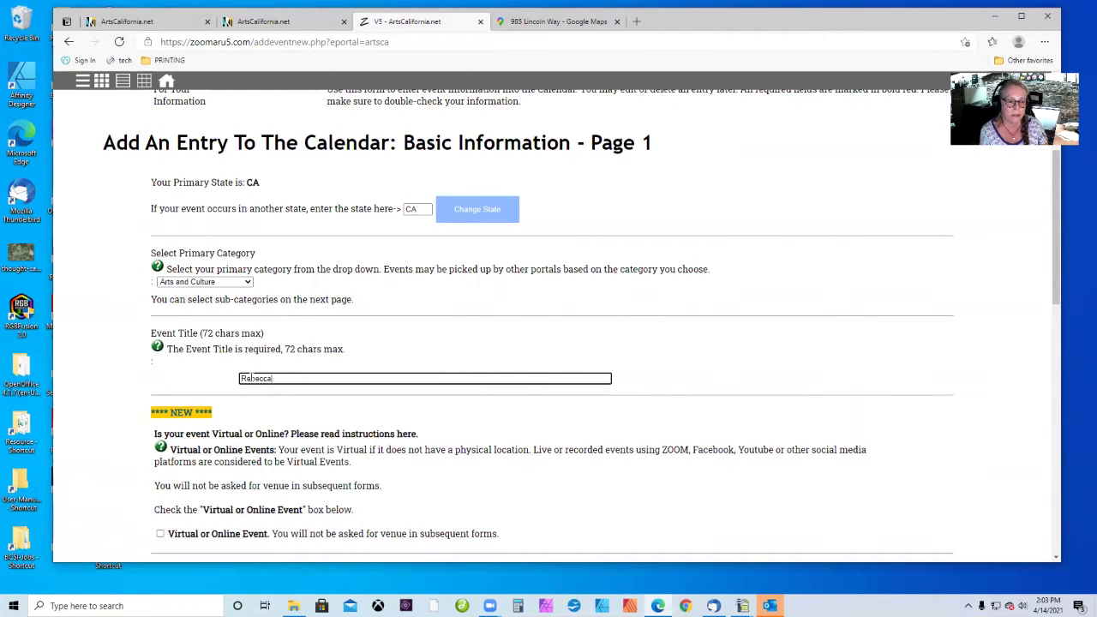
pyautogui.write("'s Test Event")
pyautogui.scroll(-3, 485, 445)
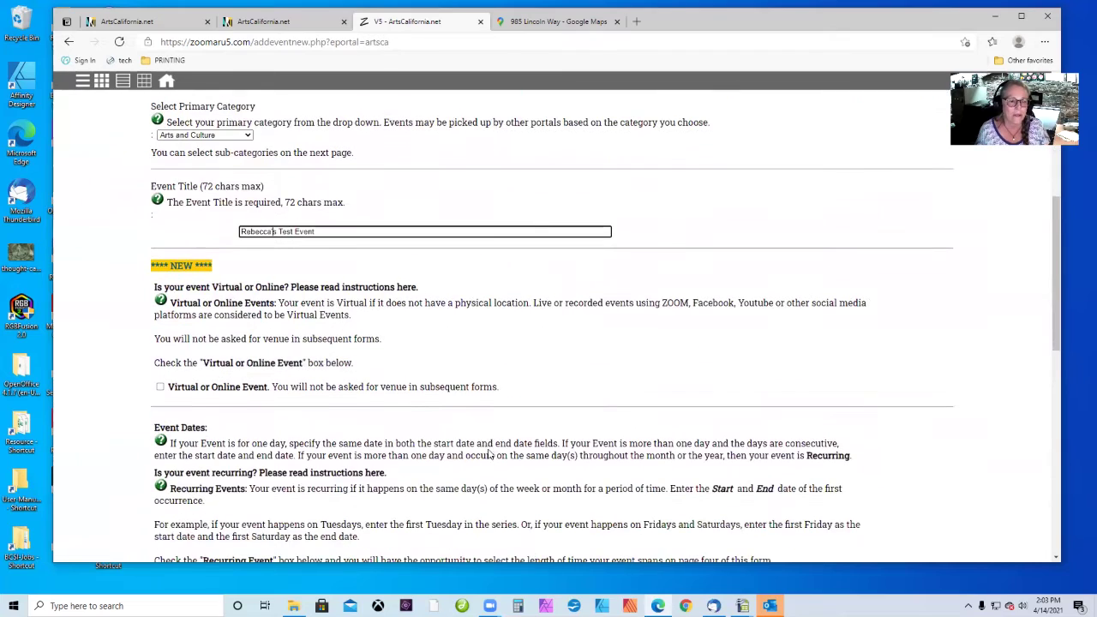
pyautogui.scroll(-3, 473, 230)
pyautogui.scroll(3, 514, 197)
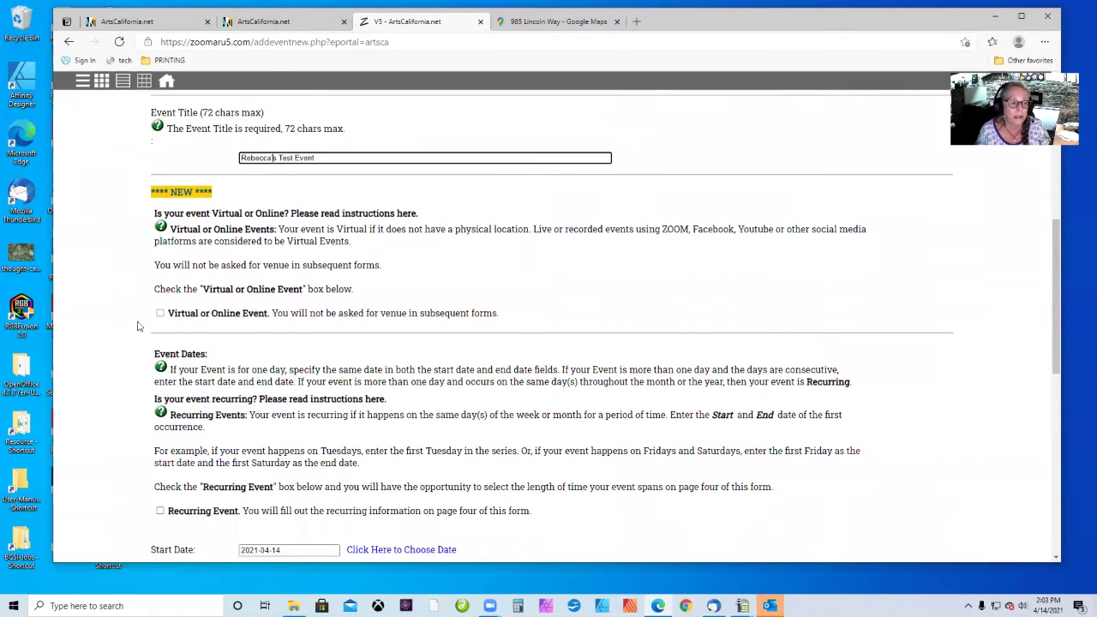
pyautogui.click(159, 314)
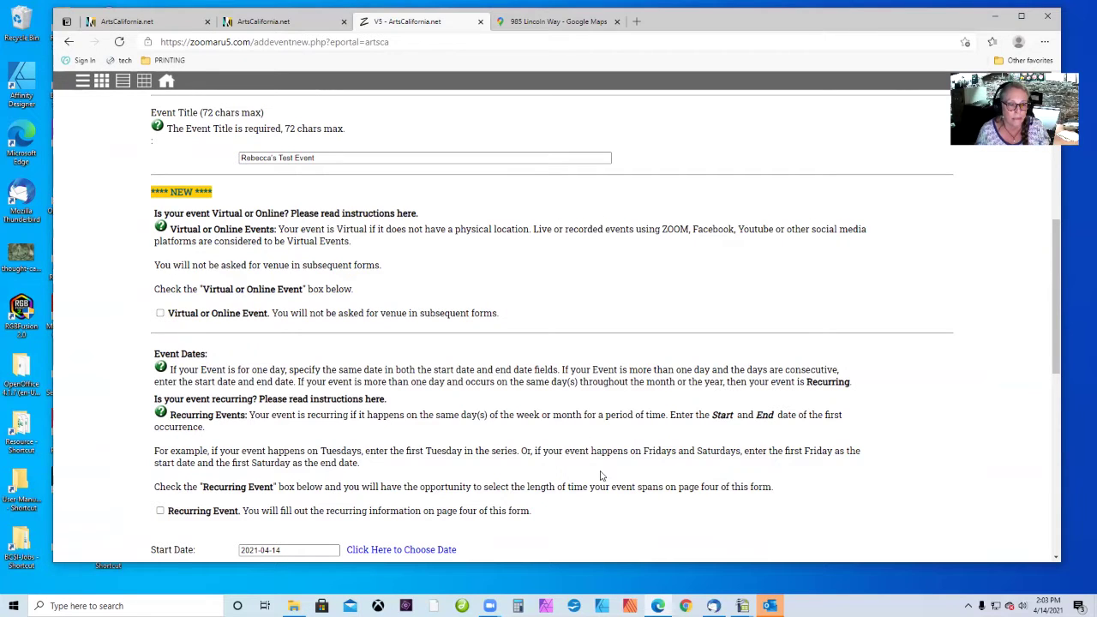
pyautogui.scroll(-1, 613, 425)
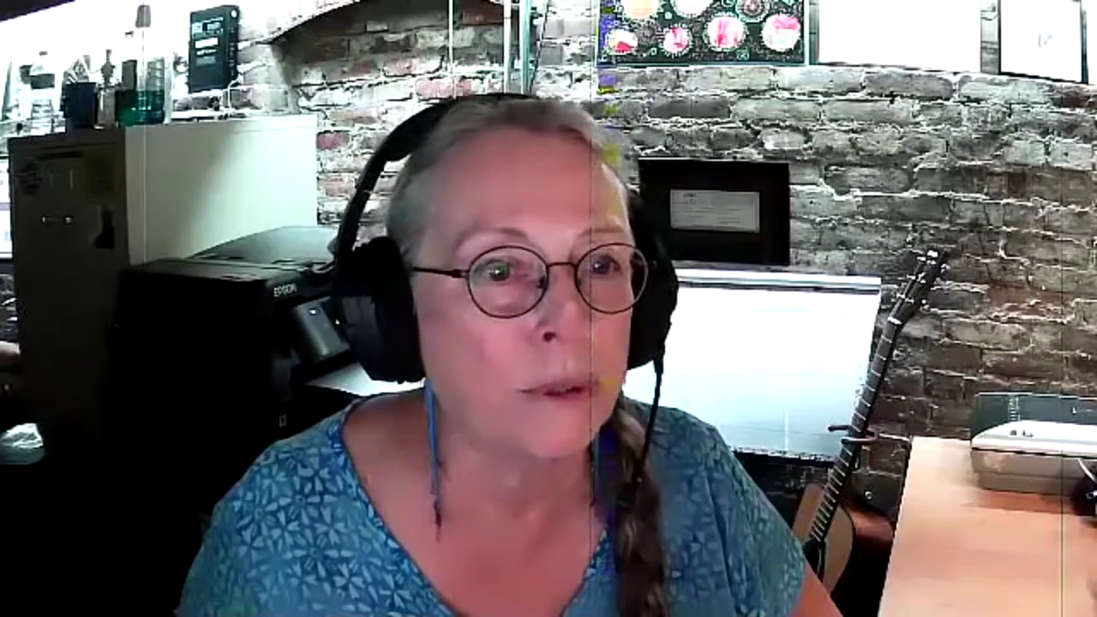
pyautogui.scroll(-1, 616, 418)
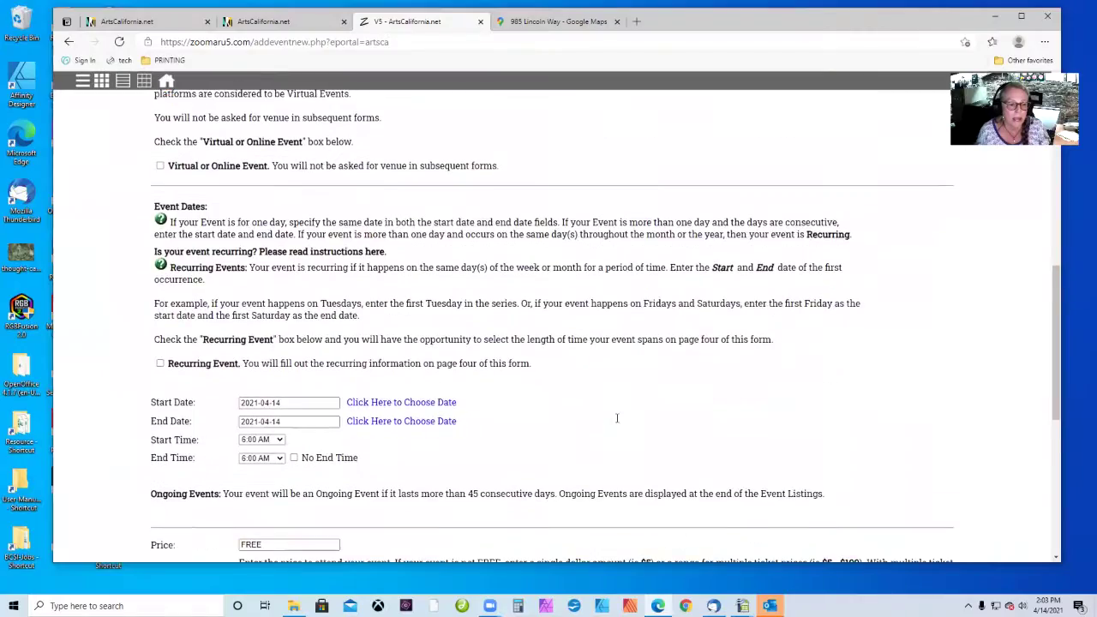
pyautogui.scroll(-1, 616, 417)
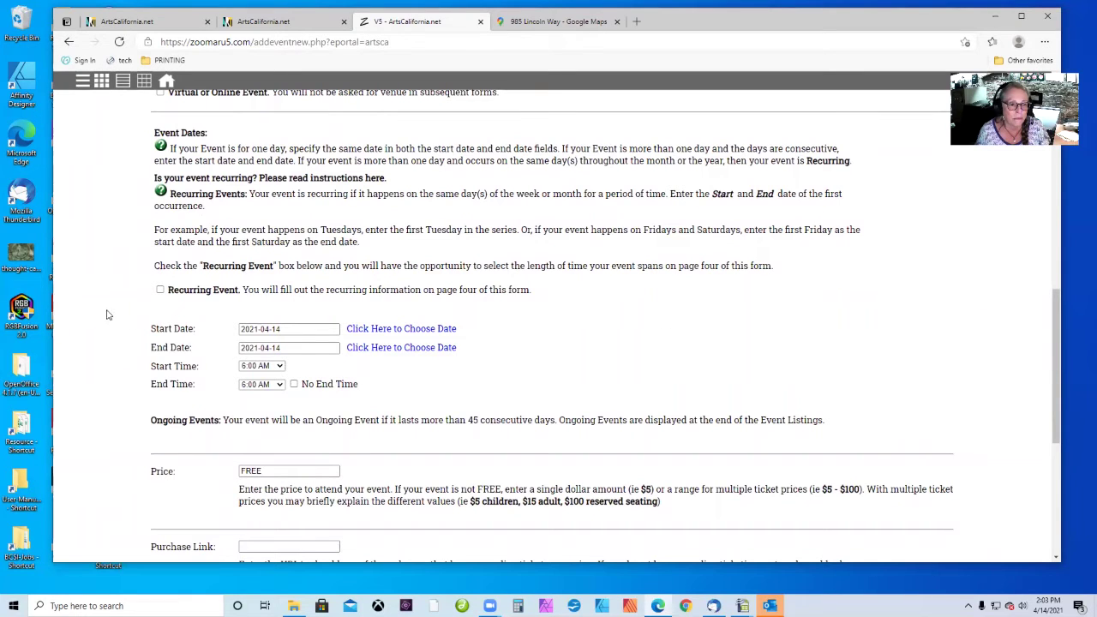
# Mark the event as recurring with start and end dates of 2021-04-15.
pyautogui.click(160, 291)
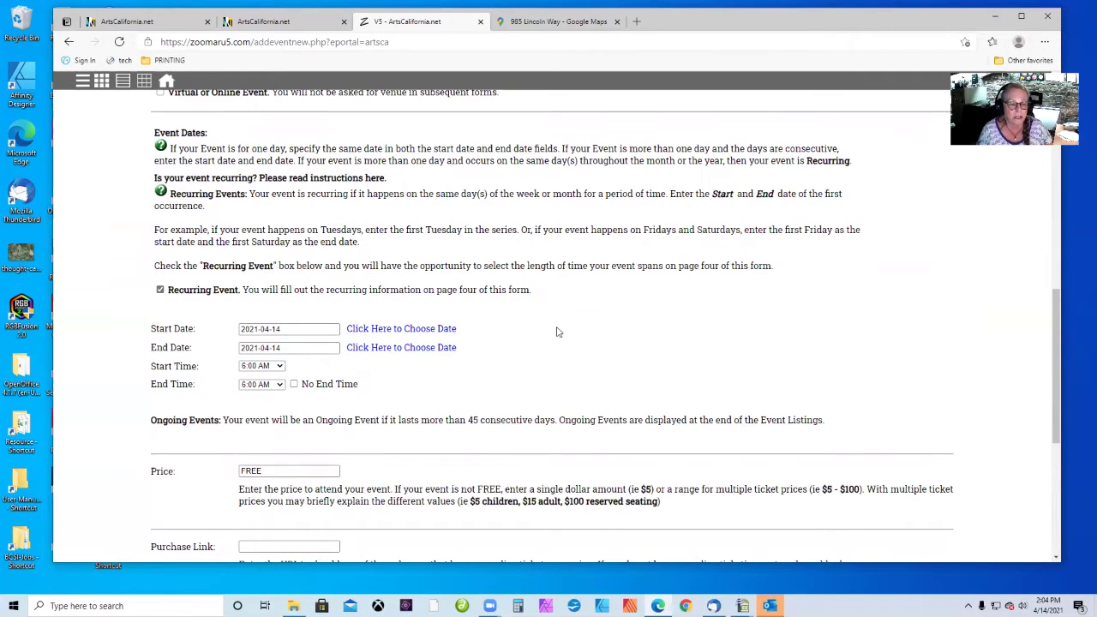
pyautogui.click(388, 331)
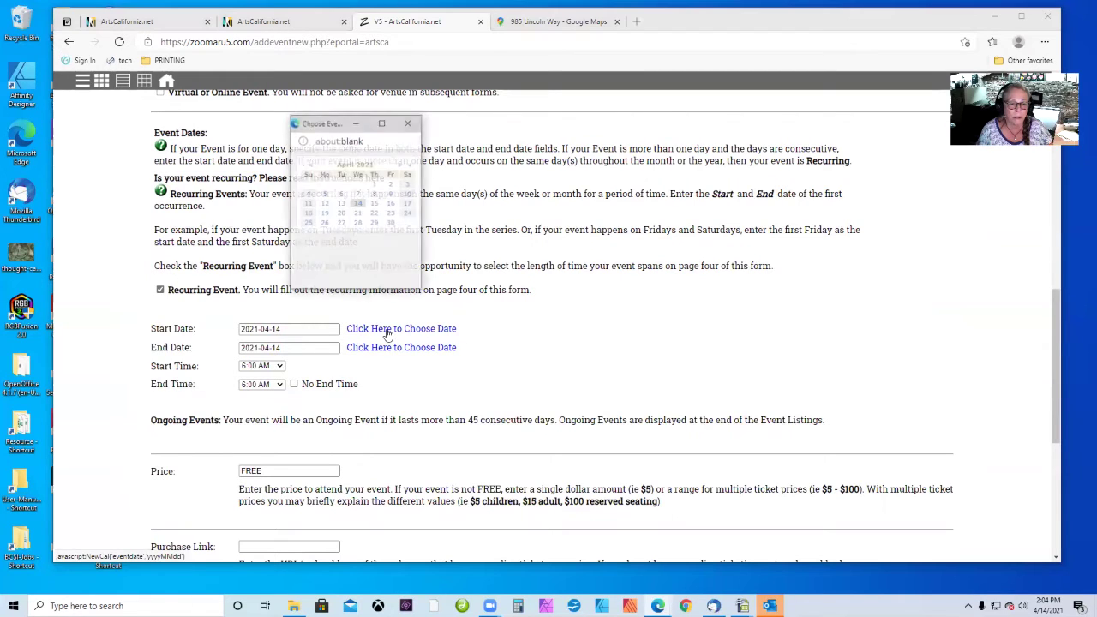
pyautogui.click(375, 204)
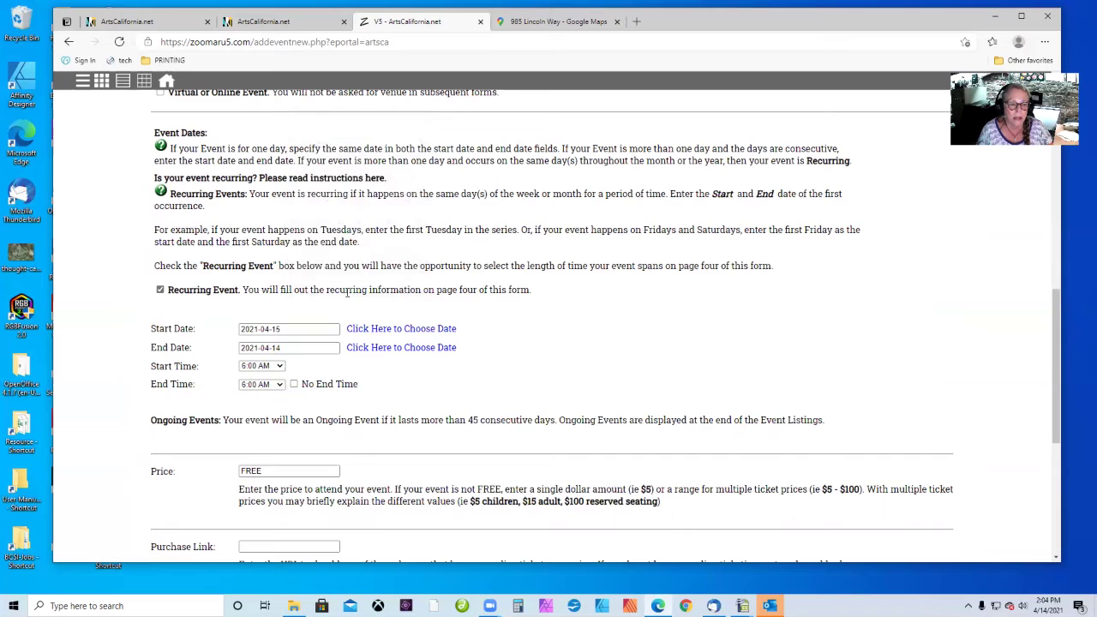
pyautogui.click(374, 349)
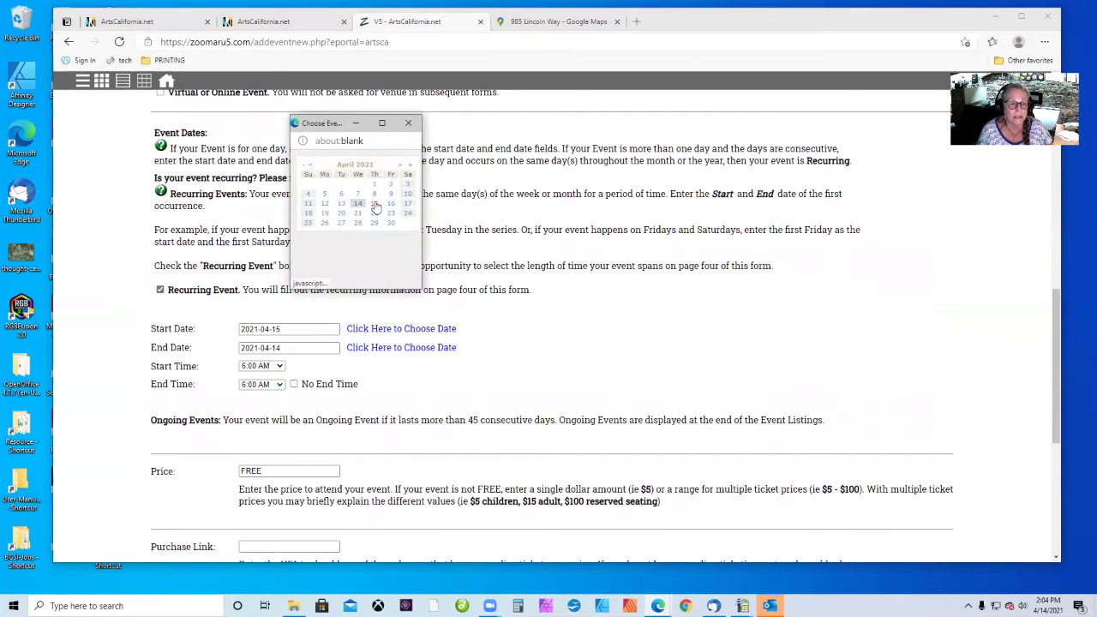
pyautogui.click(374, 204)
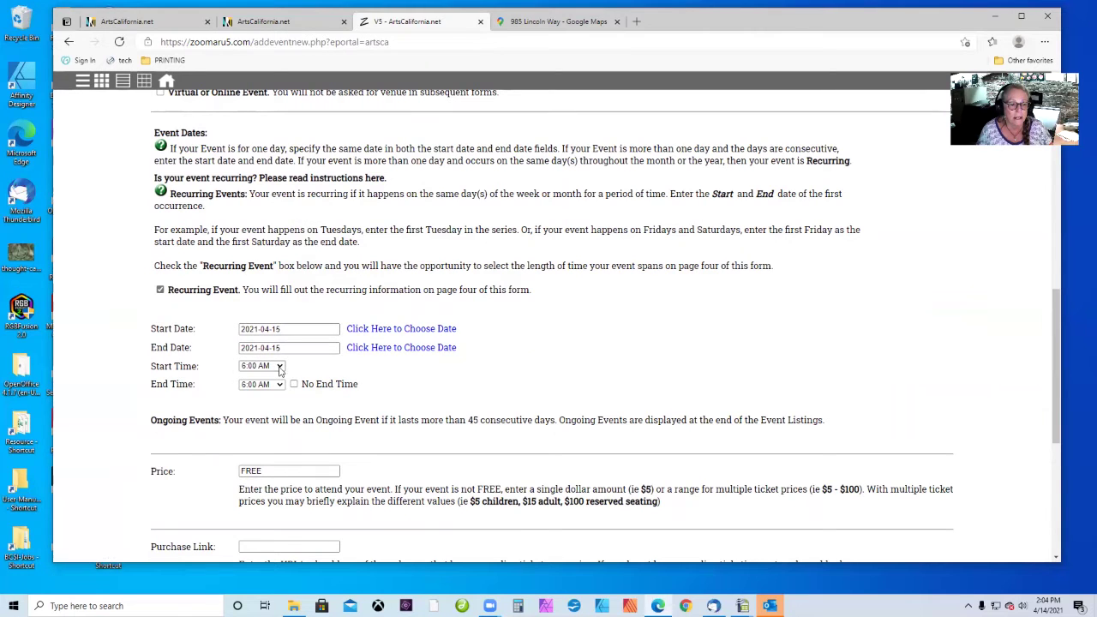
# Set the event to run from 11:00 AM to 12:00 PM.
pyautogui.click(279, 367)
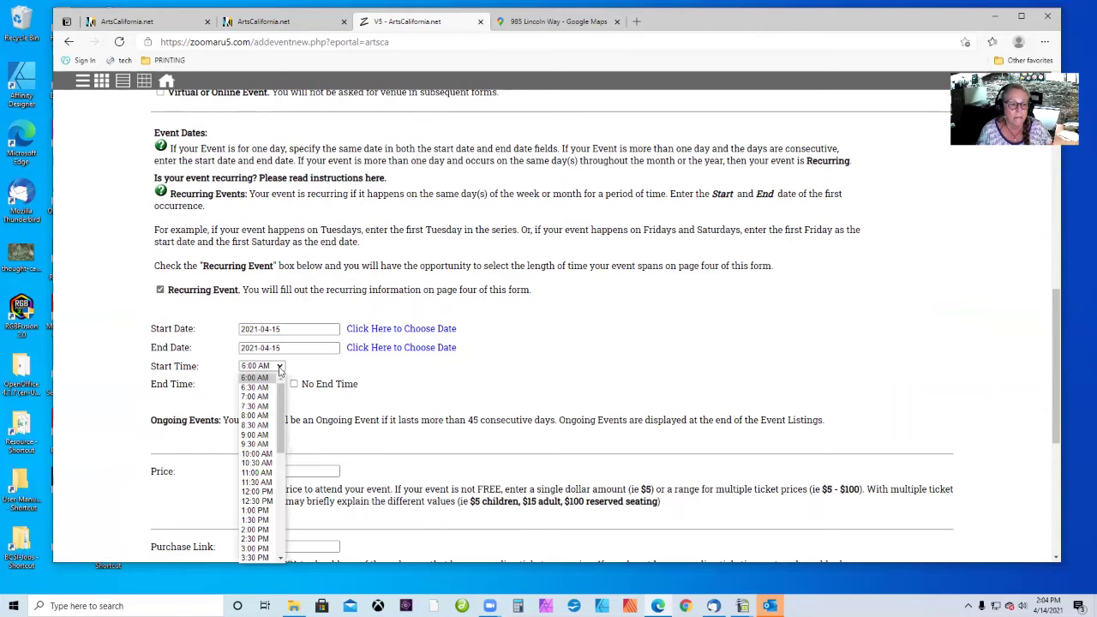
pyautogui.click(257, 472)
pyautogui.click(276, 384)
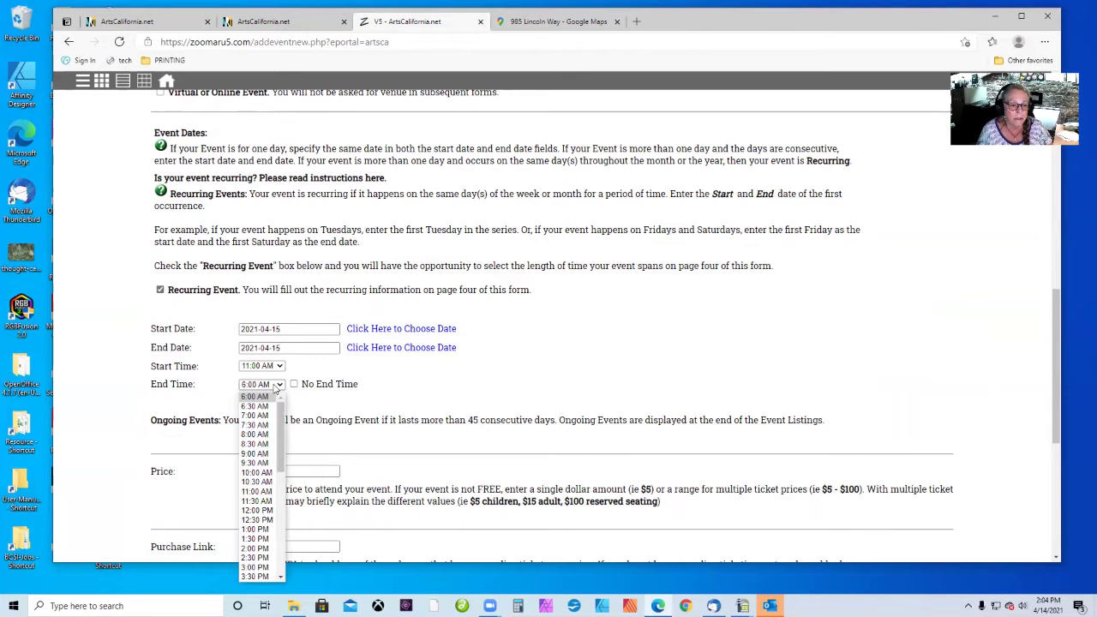
pyautogui.click(248, 511)
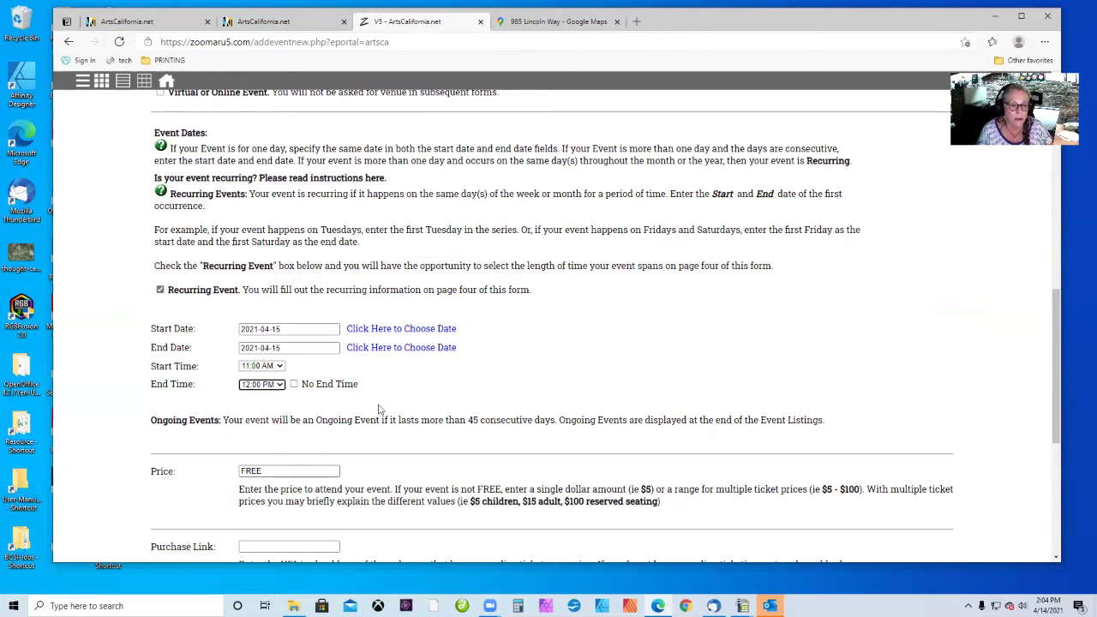
pyautogui.scroll(-2, 545, 430)
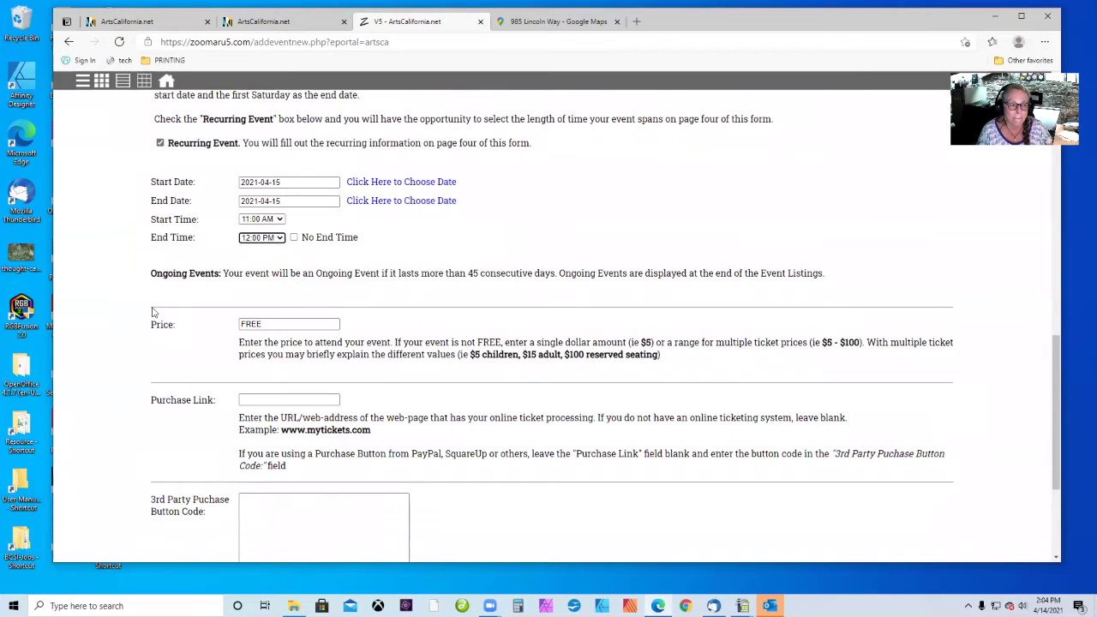
# Replace the FREE event price with $5.
pyautogui.click(264, 326)
pyautogui.doubleClick(264, 324)
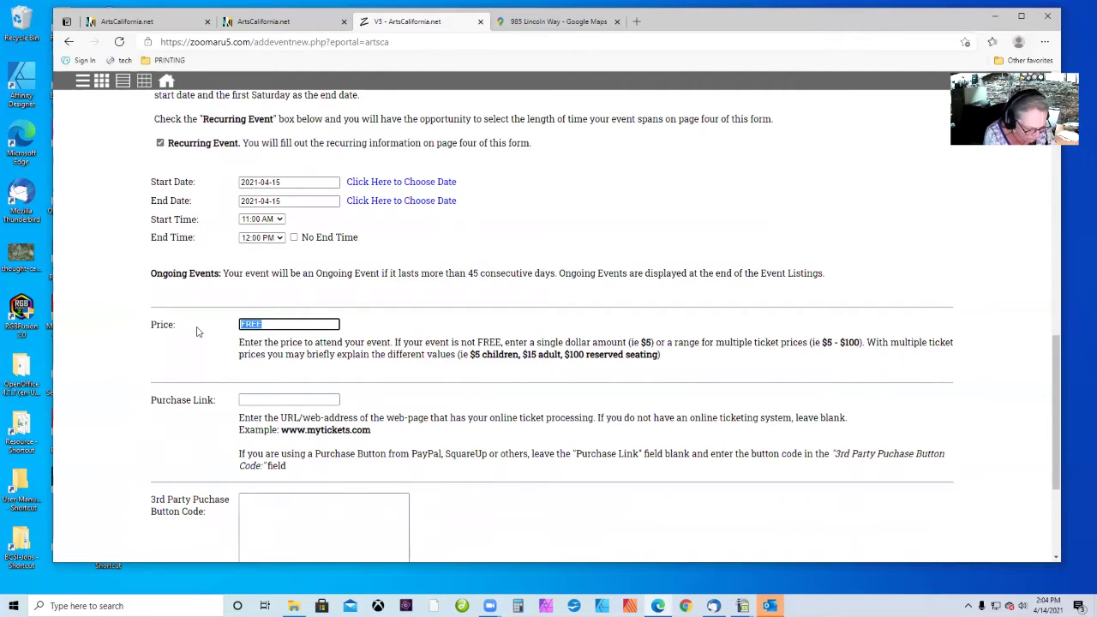
pyautogui.write('$5')
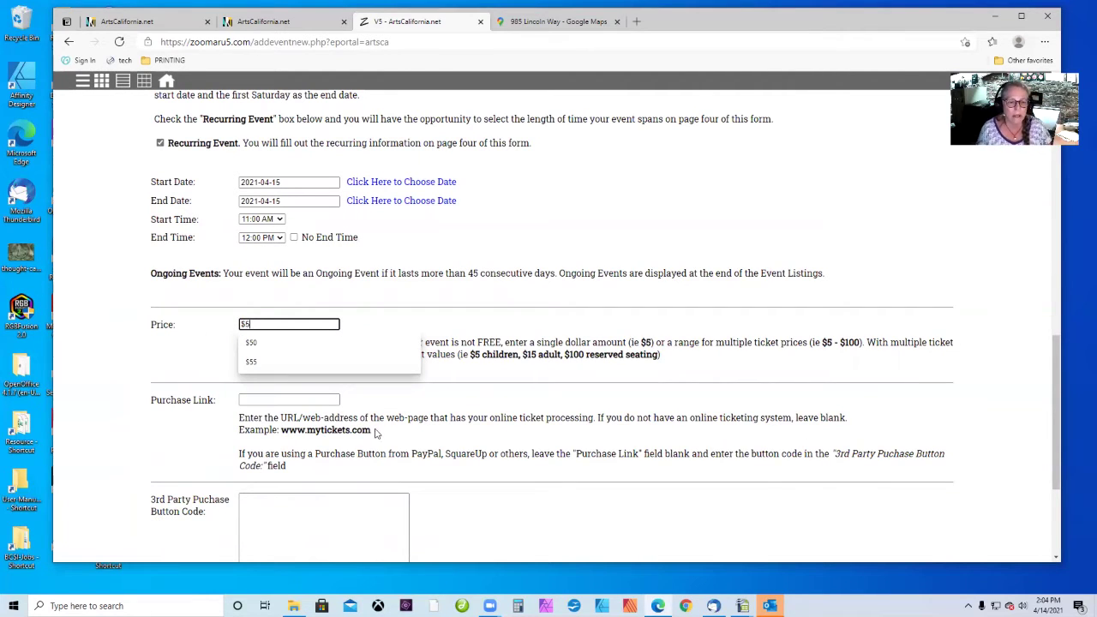
pyautogui.click(384, 417)
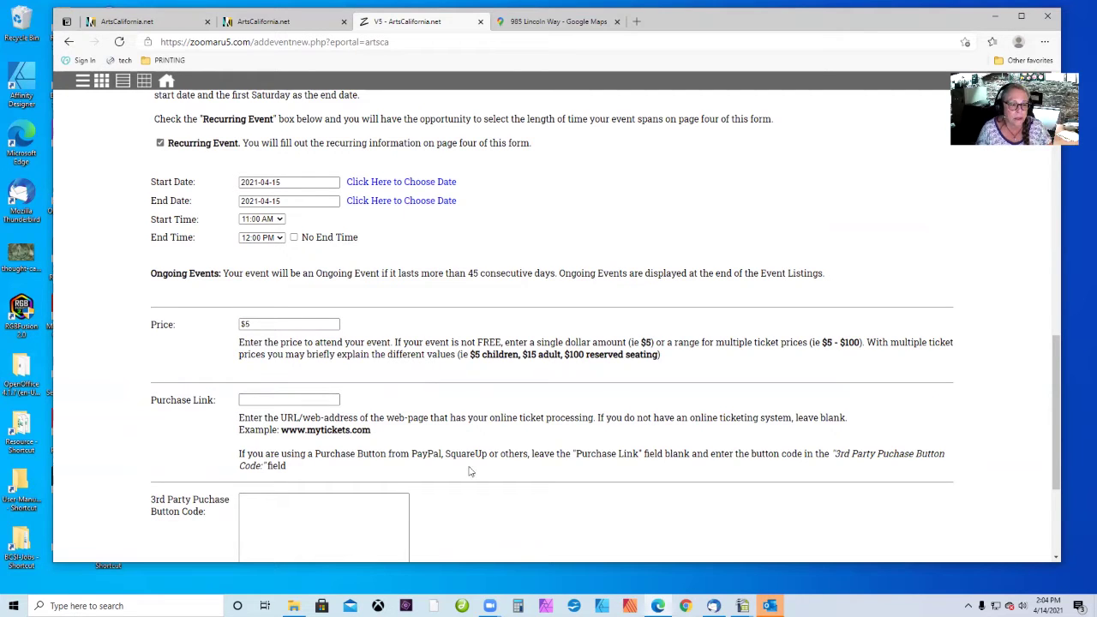
# Keep Placer as the Primary County and continue to page 2 of the form.
pyautogui.scroll(-3, 489, 472)
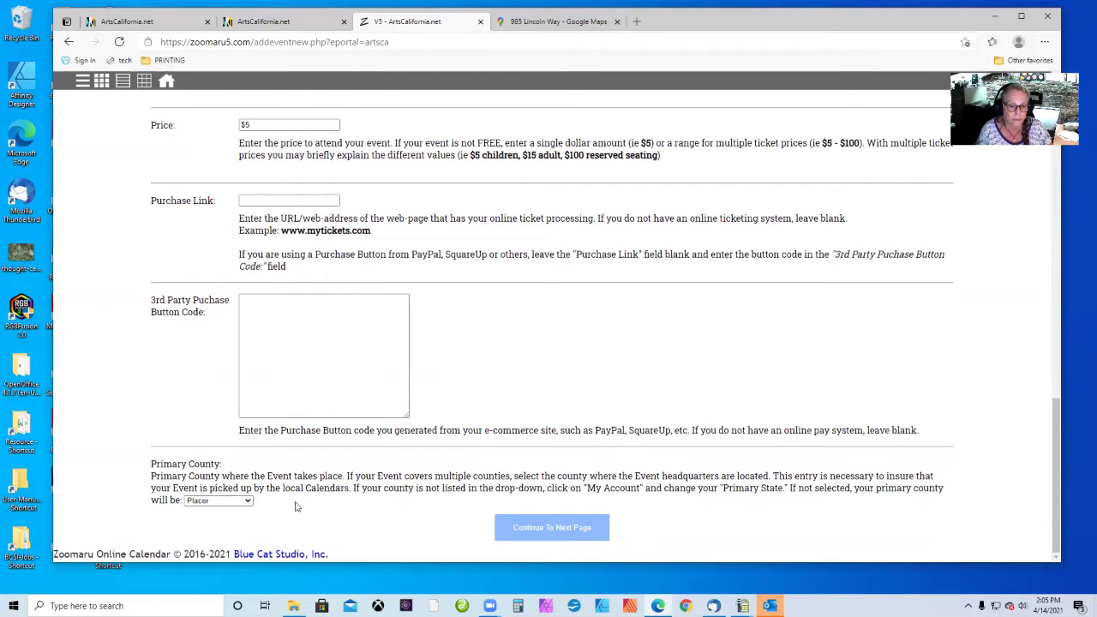
pyautogui.click(216, 501)
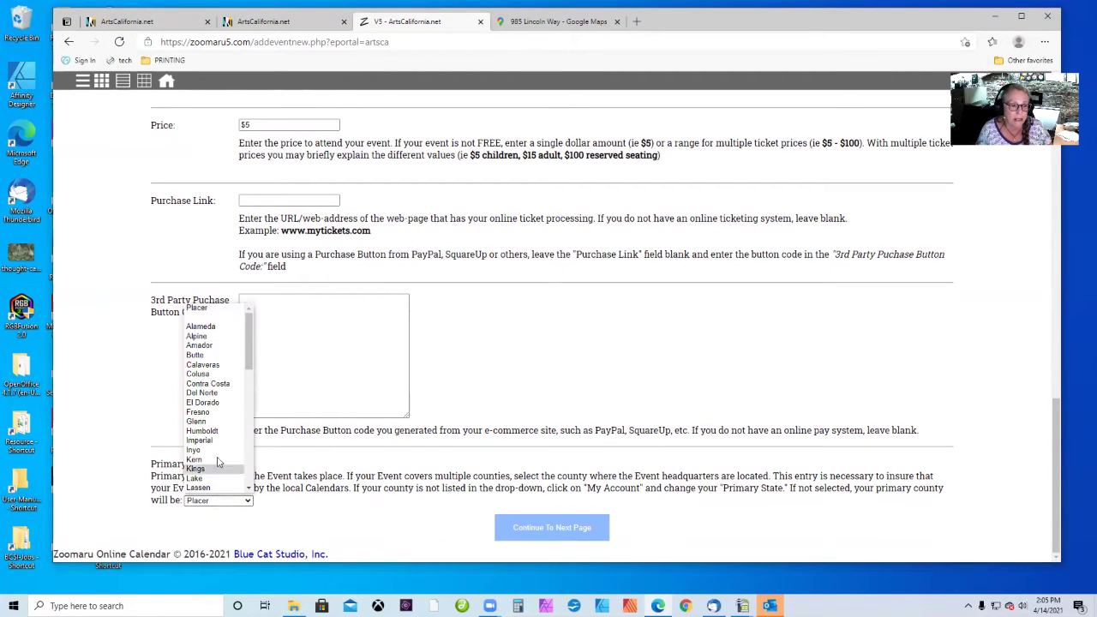
pyautogui.click(198, 309)
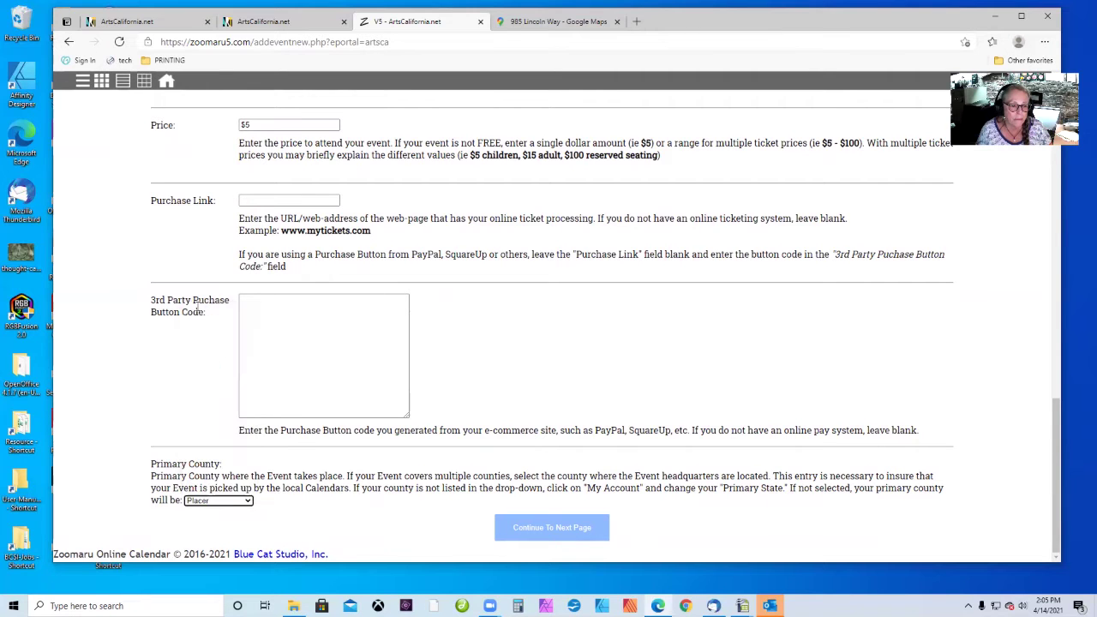
pyautogui.click(565, 529)
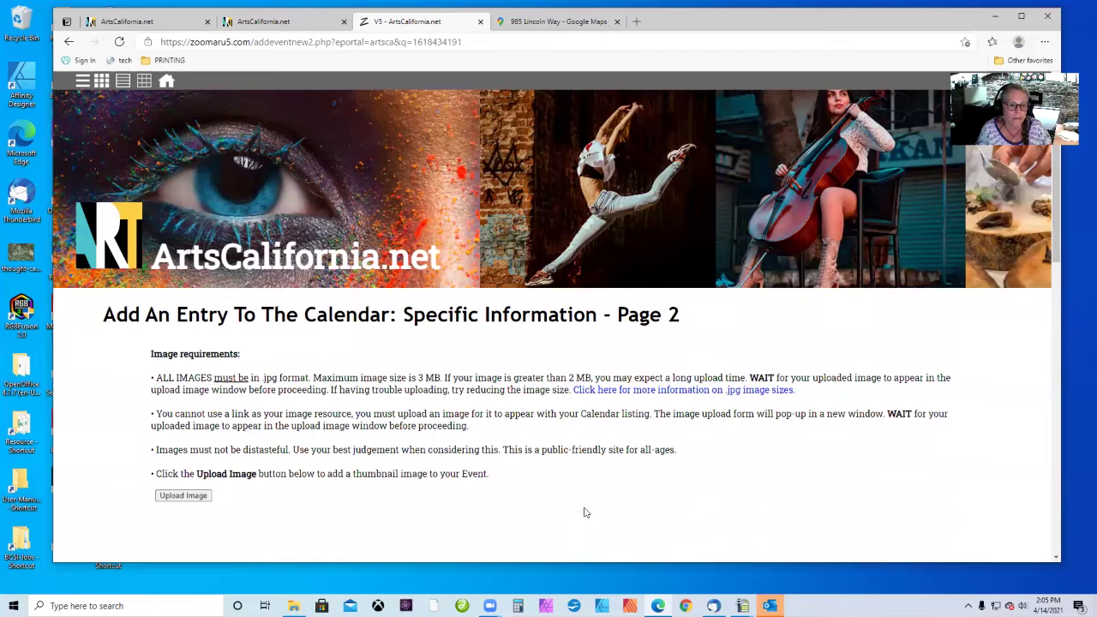
# Choose patterns_icon.jpg in the file picker and upload it as the event thumbnail.
pyautogui.scroll(-3, 585, 512)
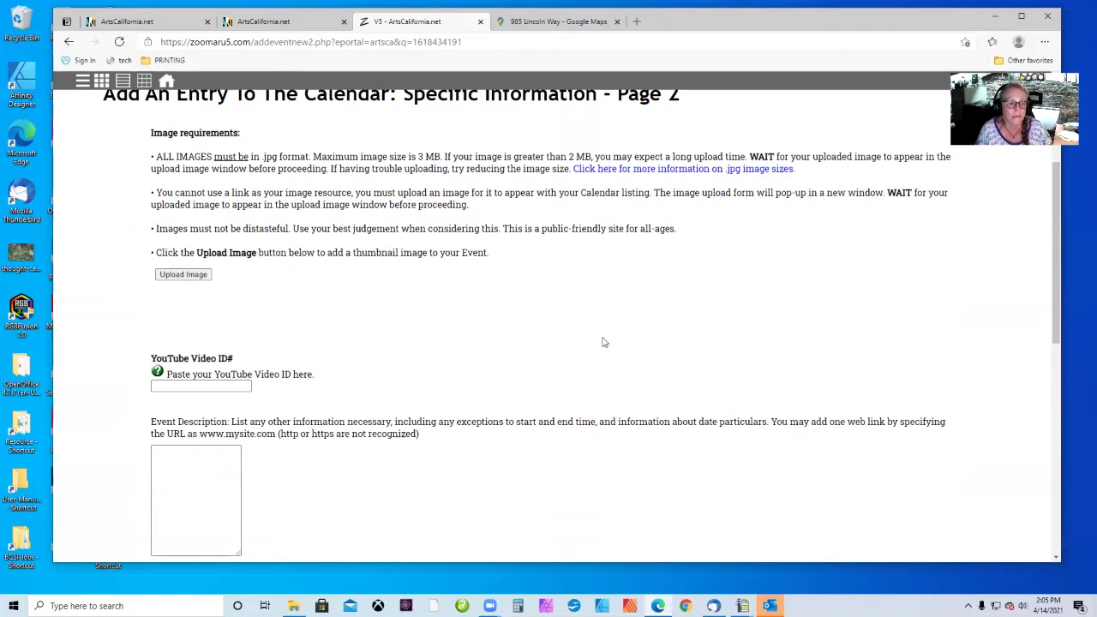
pyautogui.click(177, 276)
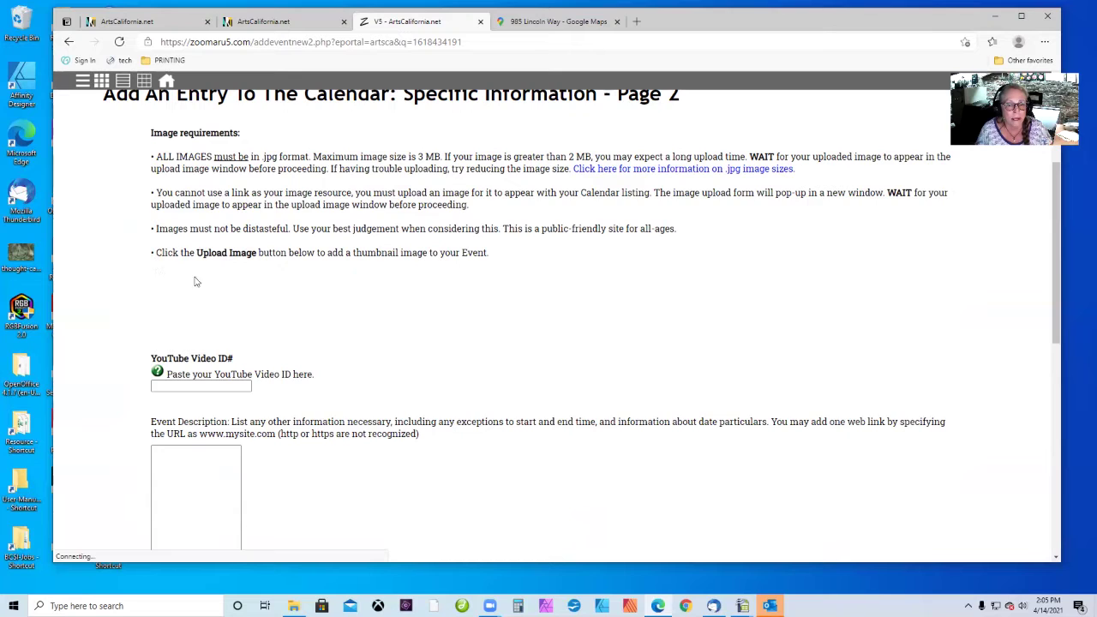
pyautogui.click(430, 279)
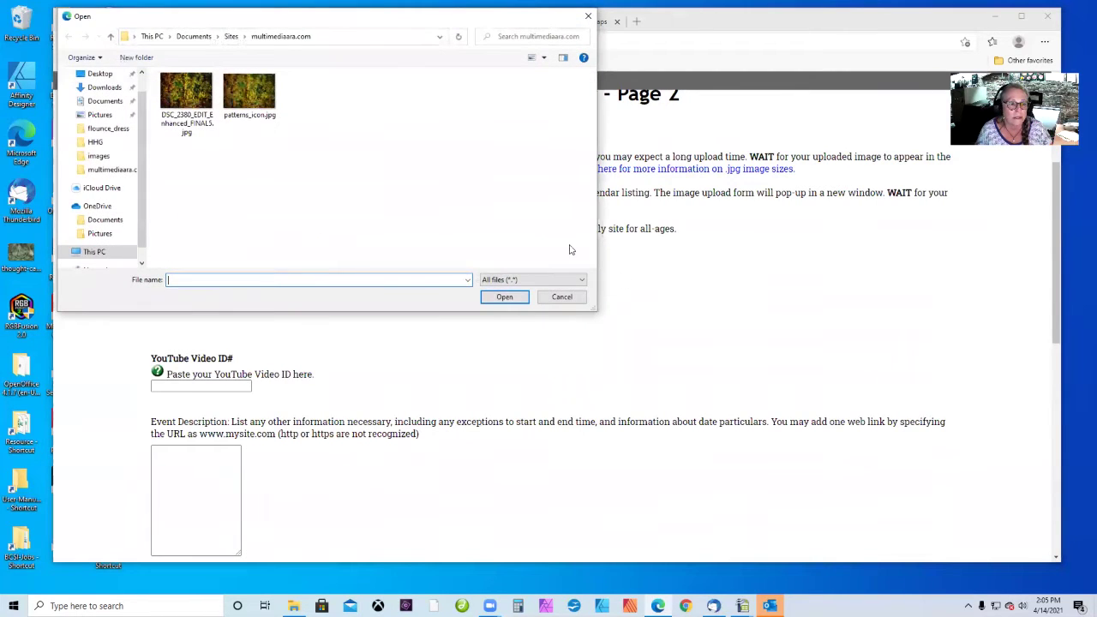
pyautogui.click(251, 85)
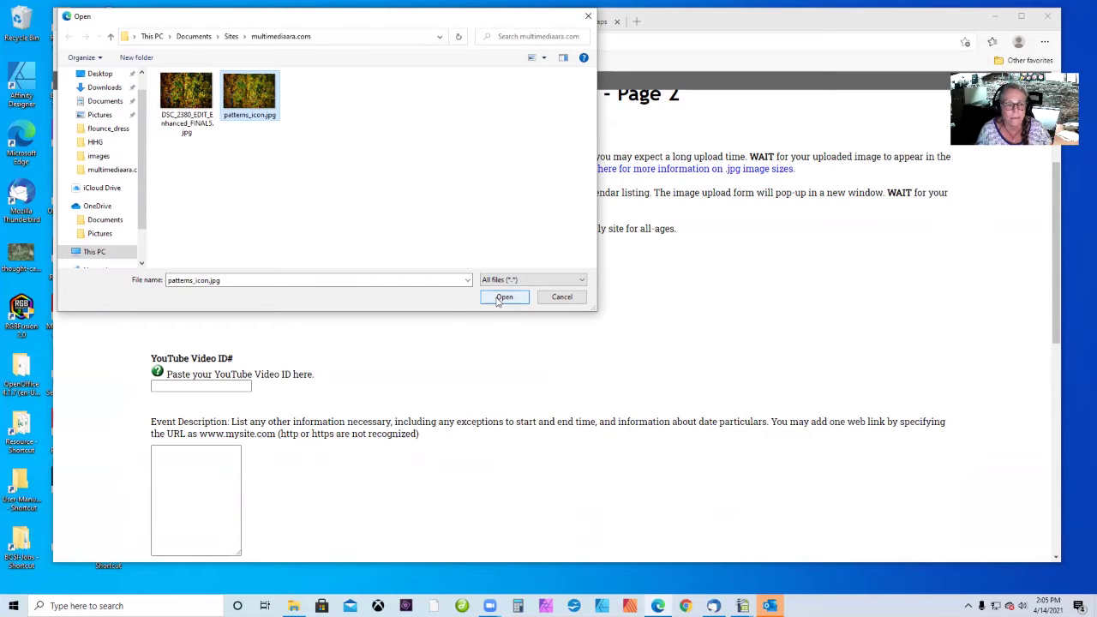
pyautogui.click(502, 297)
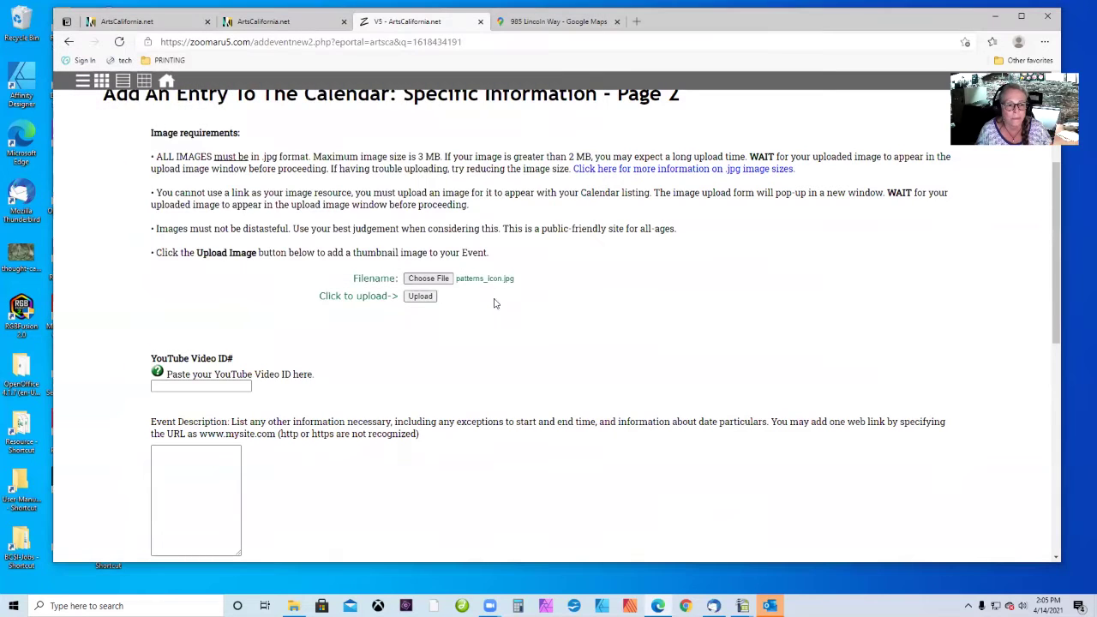
pyautogui.click(420, 297)
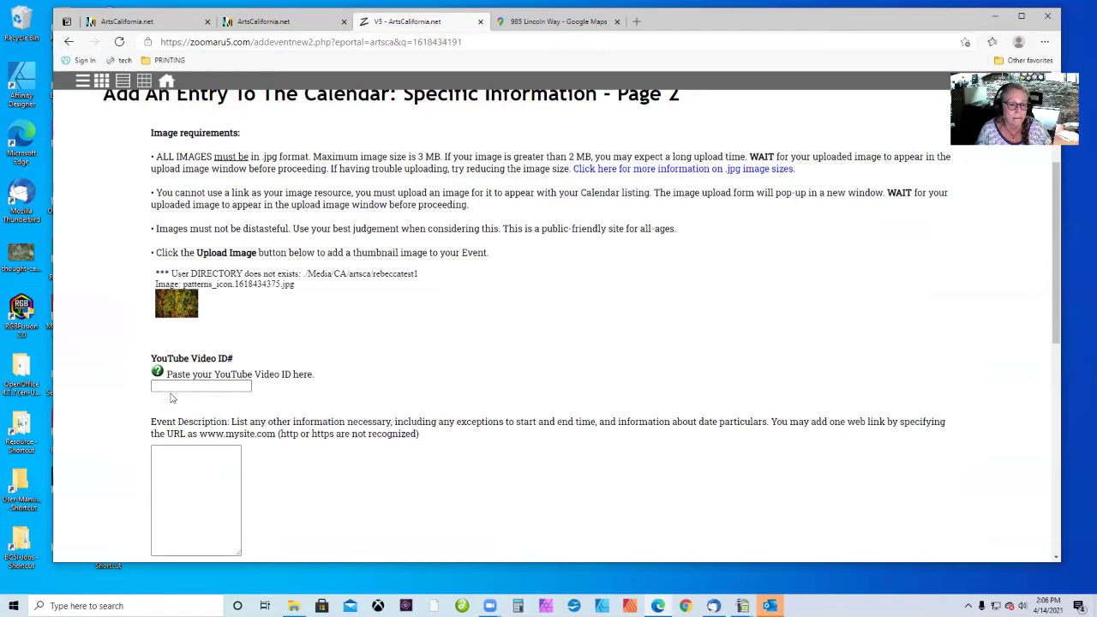
# Enlarge the Event Description box and type the paragraph describing the beginner-friendly art event.
pyautogui.moveTo(243, 557); pyautogui.dragTo(923, 539)
pyautogui.moveTo(866, 569); pyautogui.dragTo(865, 570)
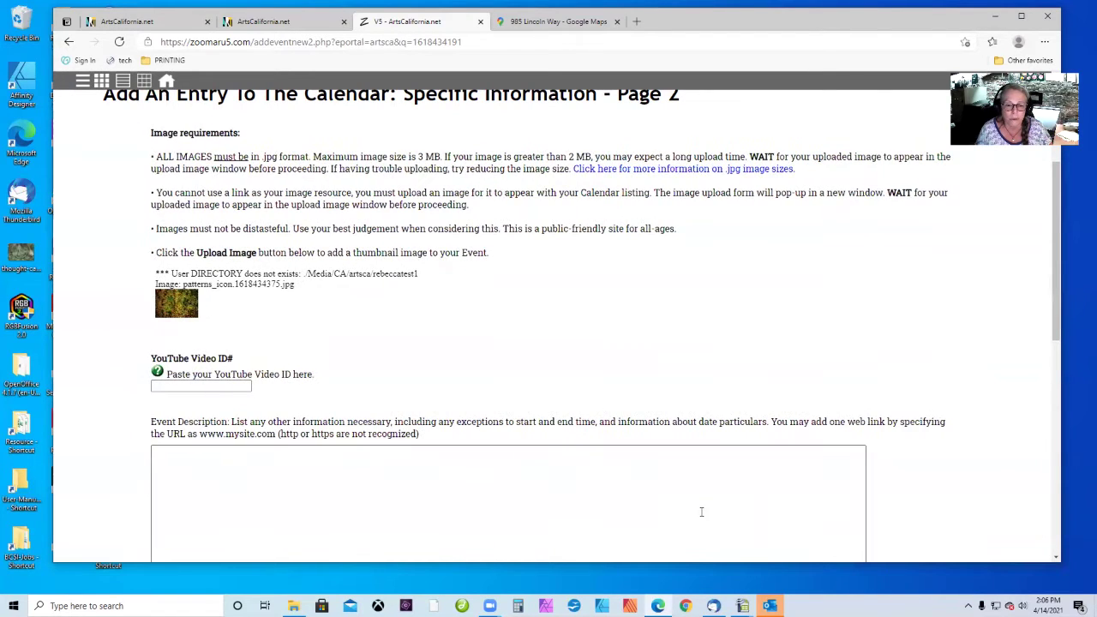
pyautogui.scroll(-1, 700, 511)
pyautogui.click(209, 387)
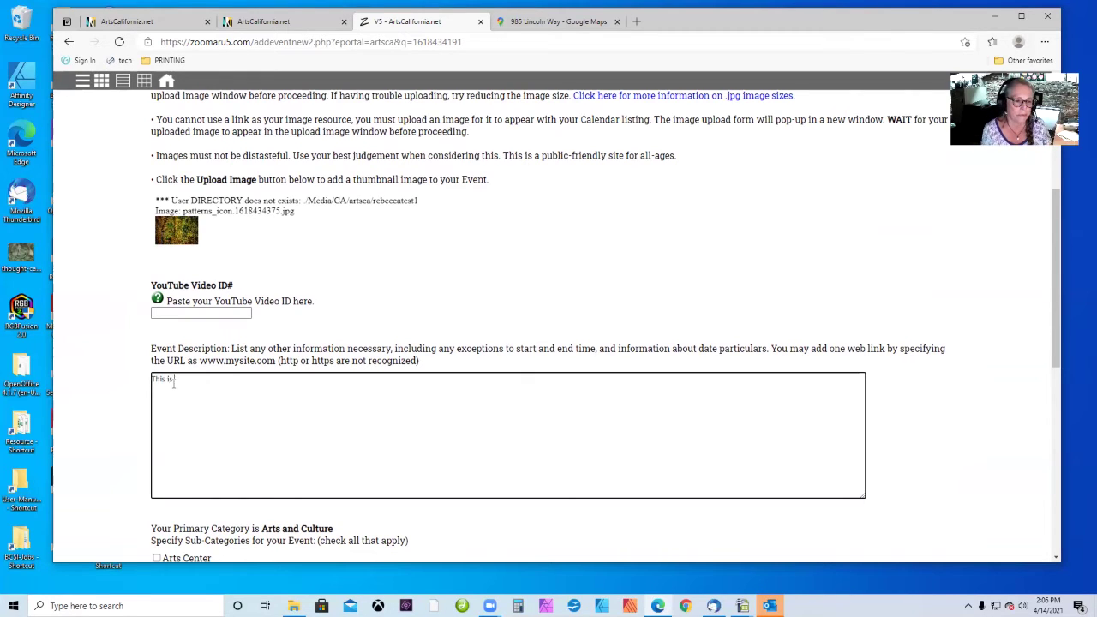
pyautogui.write('event')
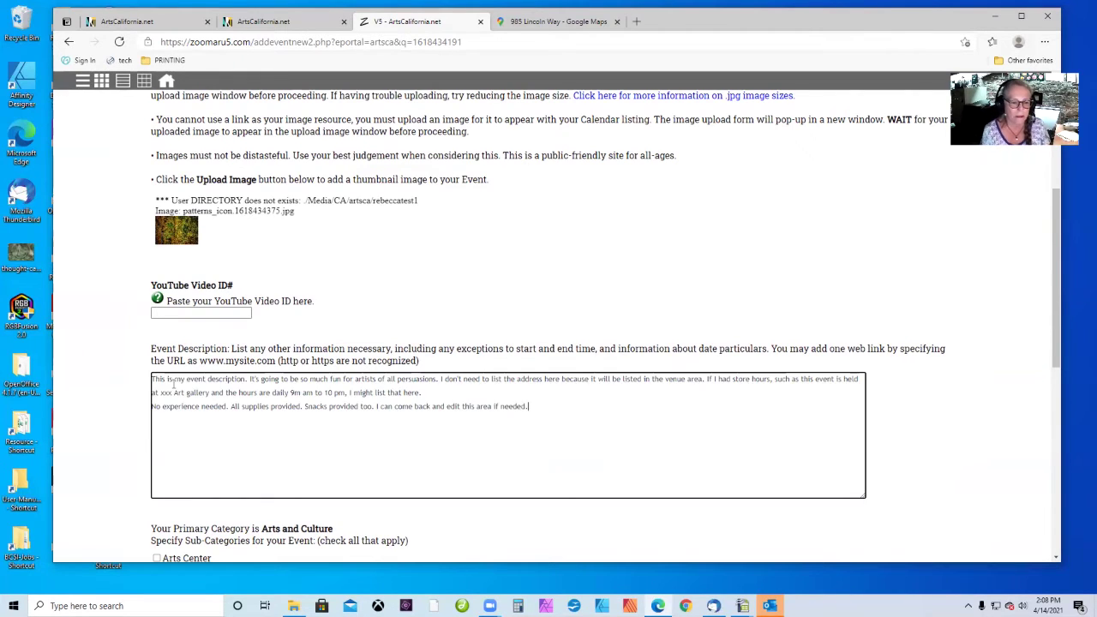
pyautogui.scroll(-3, 411, 409)
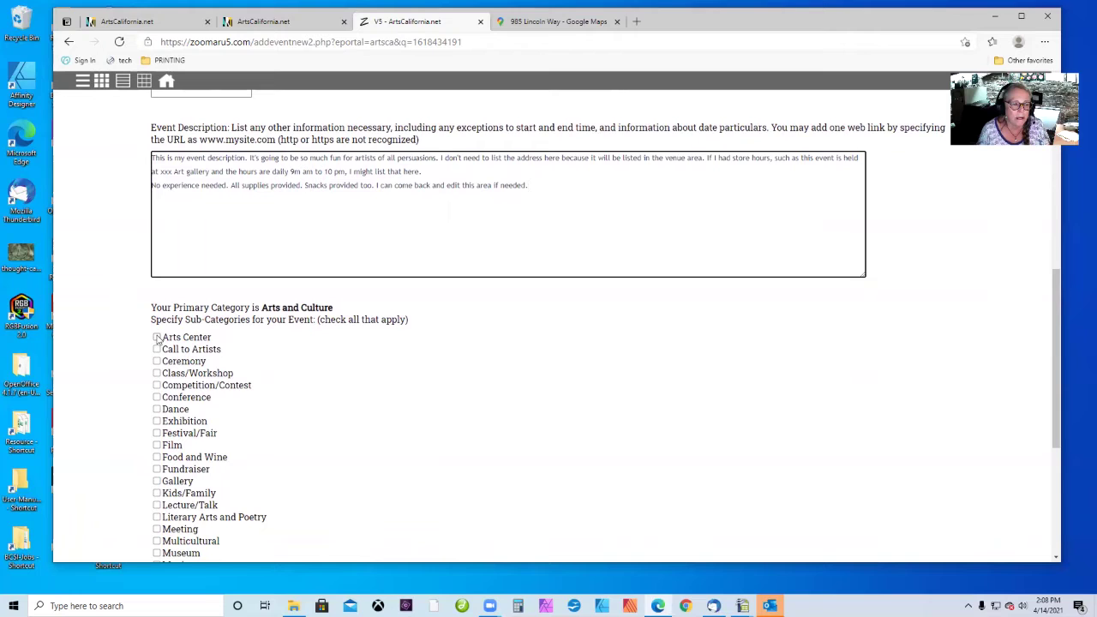
# Tick the Class/Workshop, Arts Center, Special Event and Visual Arts sub-categories.
pyautogui.click(157, 374)
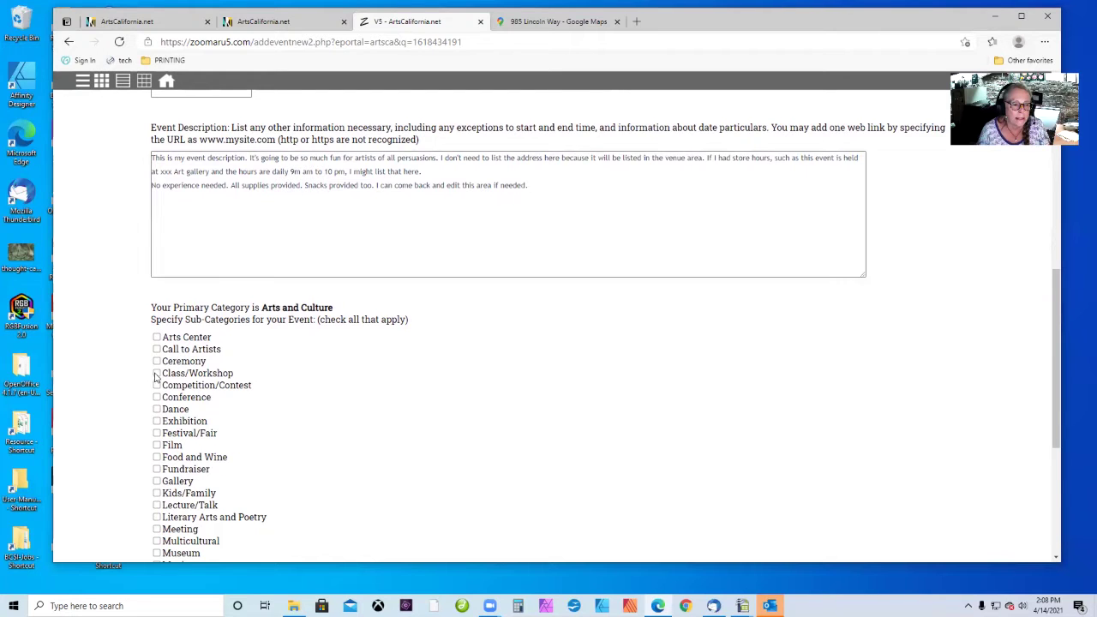
pyautogui.click(157, 338)
pyautogui.scroll(-3, 268, 418)
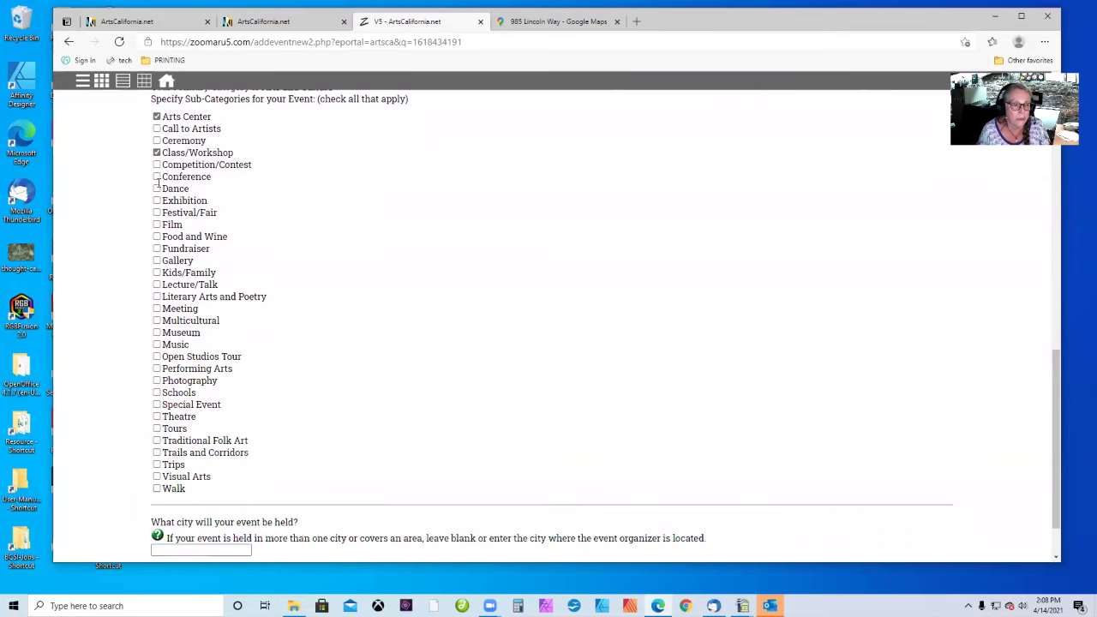
pyautogui.click(156, 405)
pyautogui.click(156, 476)
pyautogui.scroll(-2, 393, 484)
# Enter Auburn as the event city and continue to the Venue Information page.
pyautogui.click(245, 485)
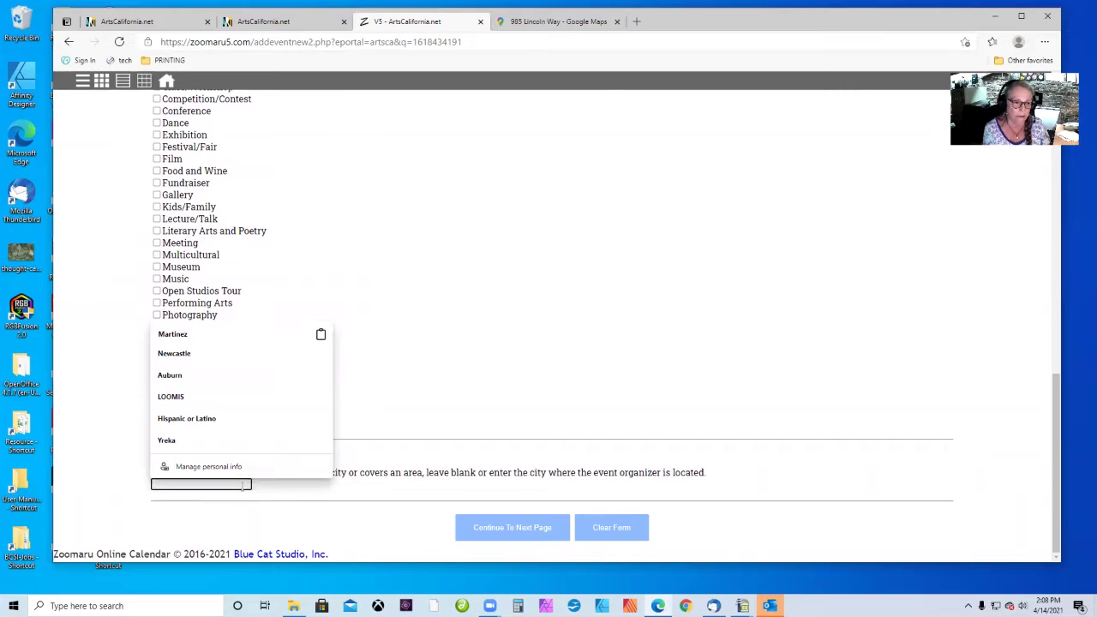
pyautogui.write('Auburn')
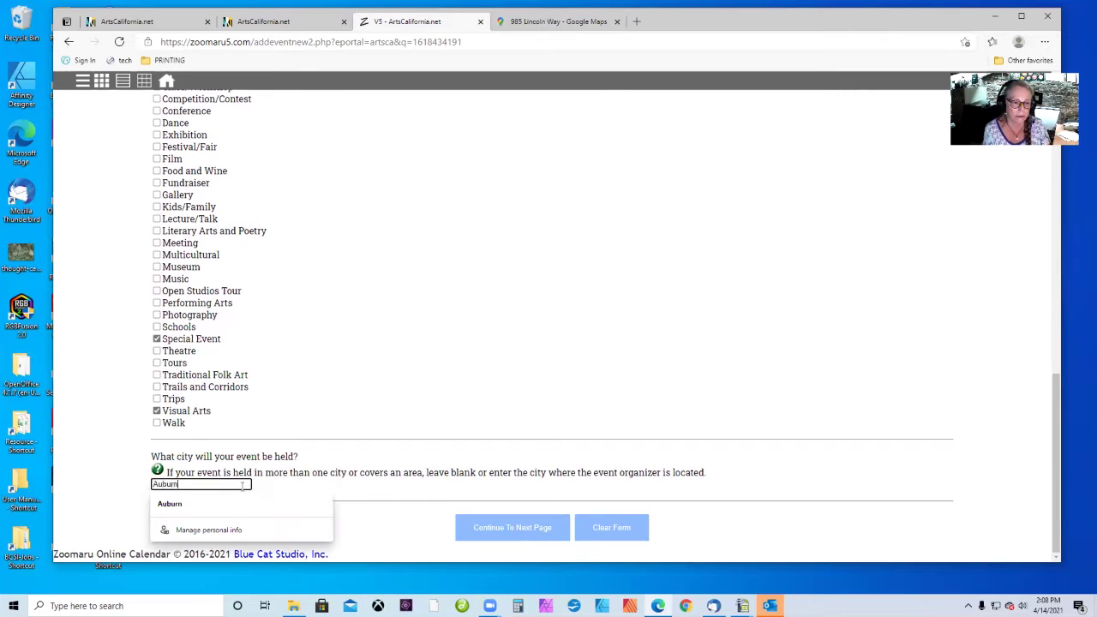
pyautogui.click(512, 529)
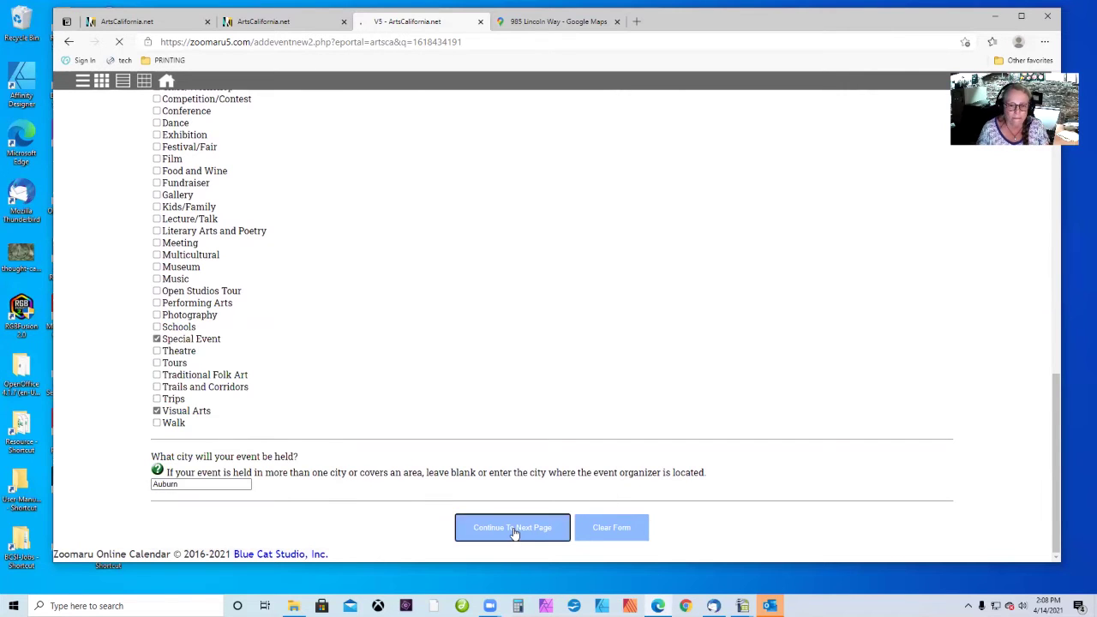
pyautogui.scroll(-3, 737, 381)
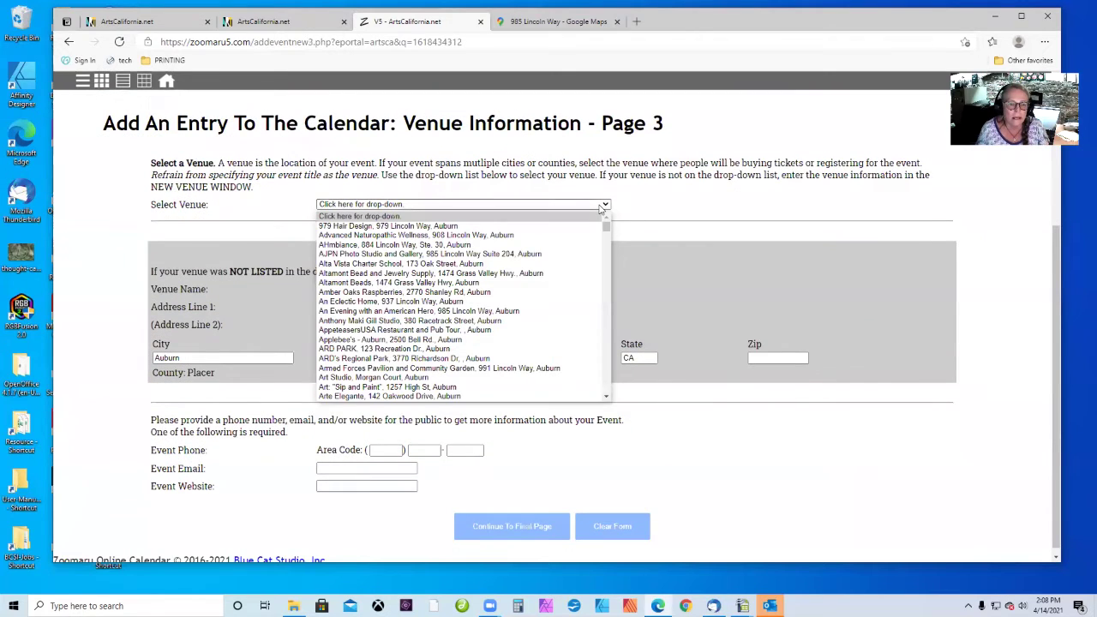
# Select Persimmon Art Gallery, 13466 Lincoln Way, Auburn as the venue by typing 'per'.
pyautogui.write('per')
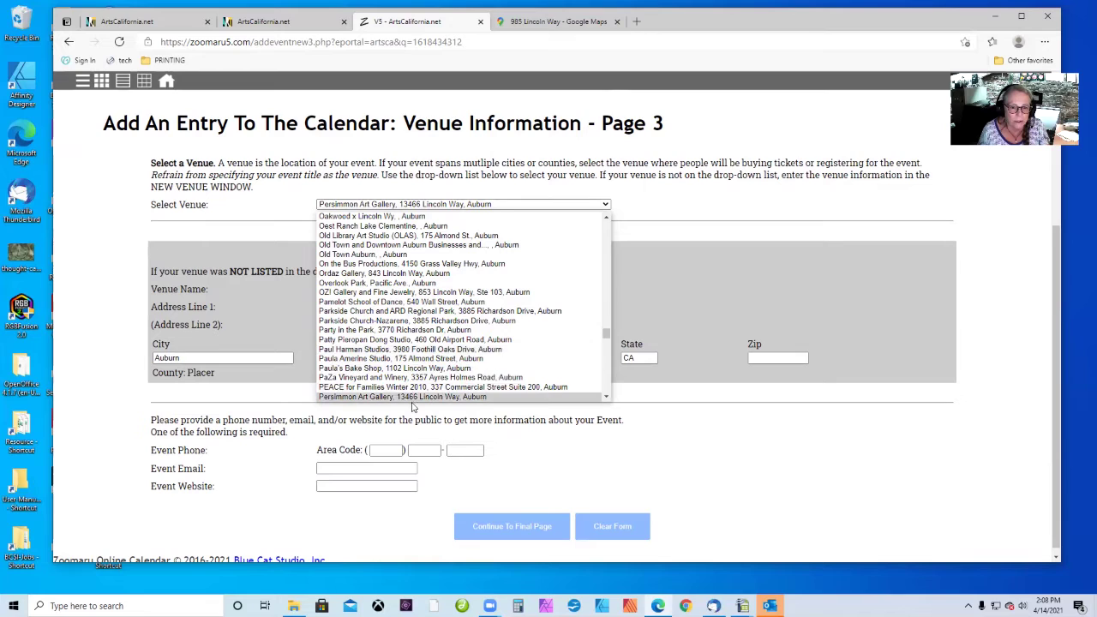
pyautogui.click(410, 396)
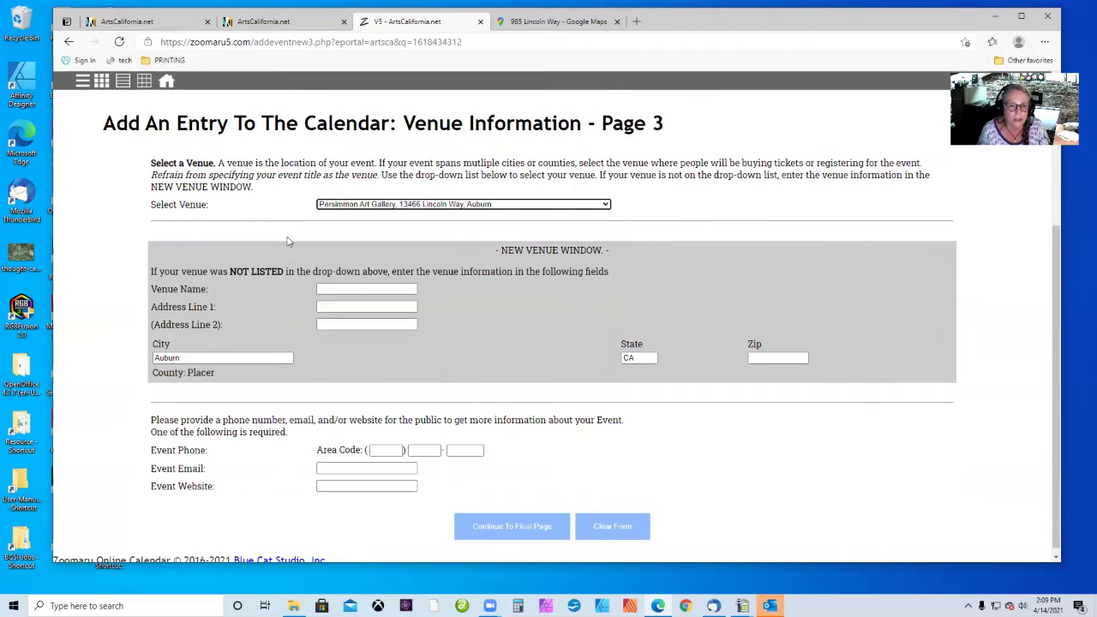
pyautogui.click(338, 289)
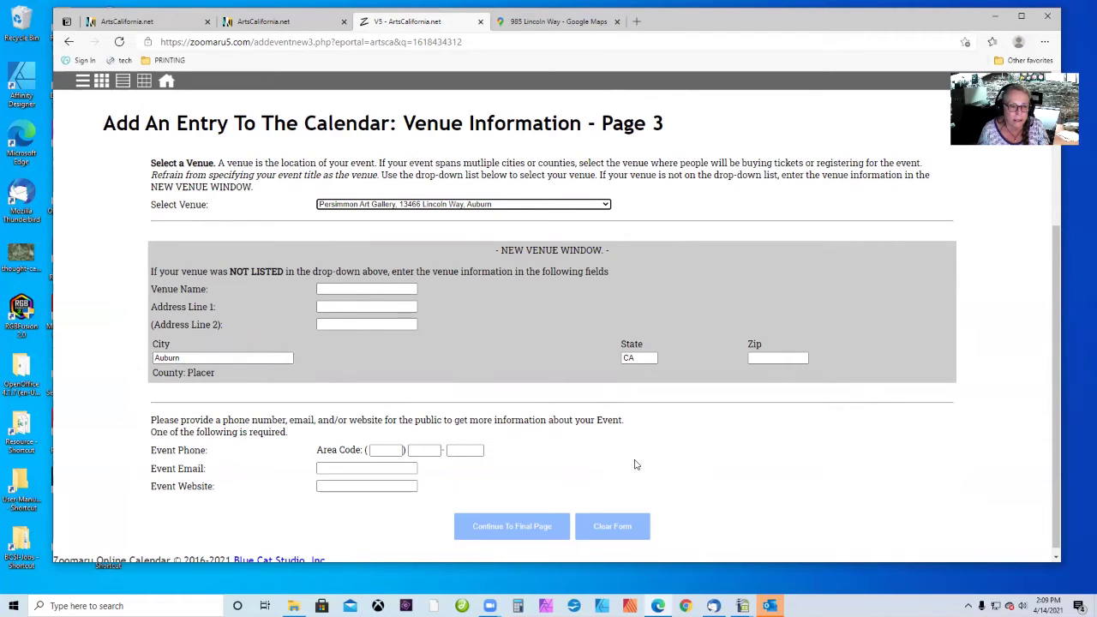
pyautogui.scroll(-1, 635, 465)
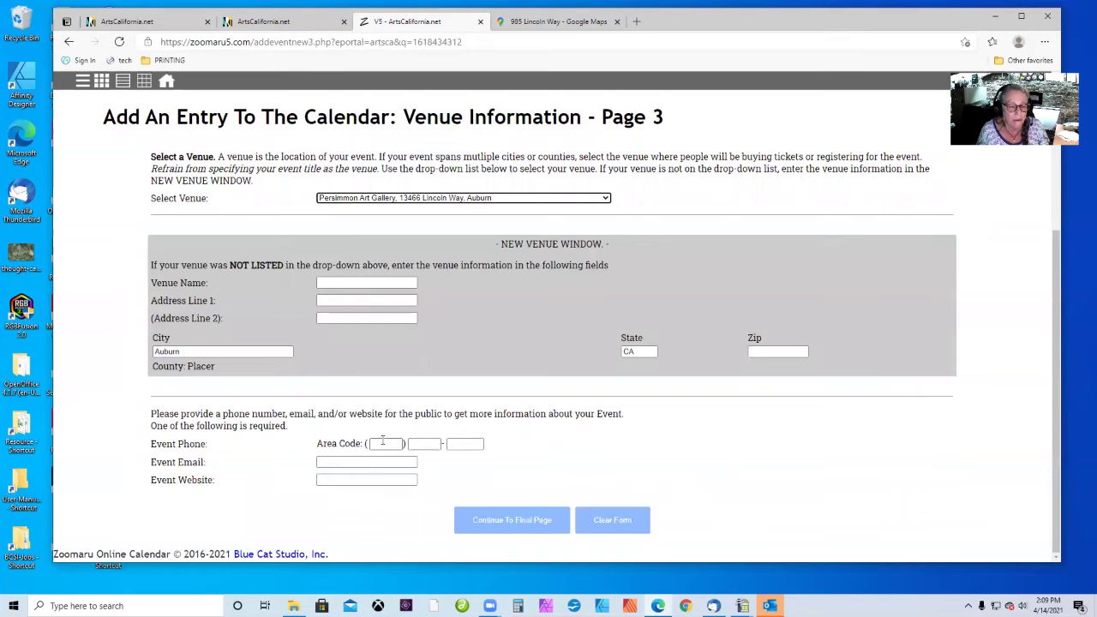
pyautogui.click(374, 443)
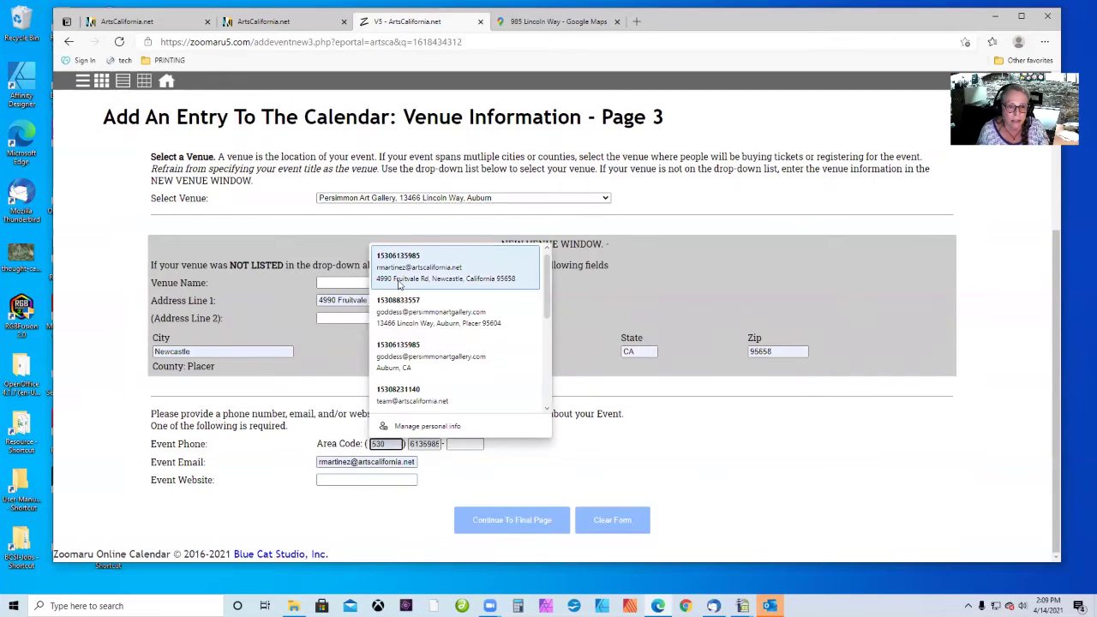
# Autofill the contact phone and e-mail, finish the phone with 598, and add persimmonartgallery.com.
pyautogui.click(401, 263)
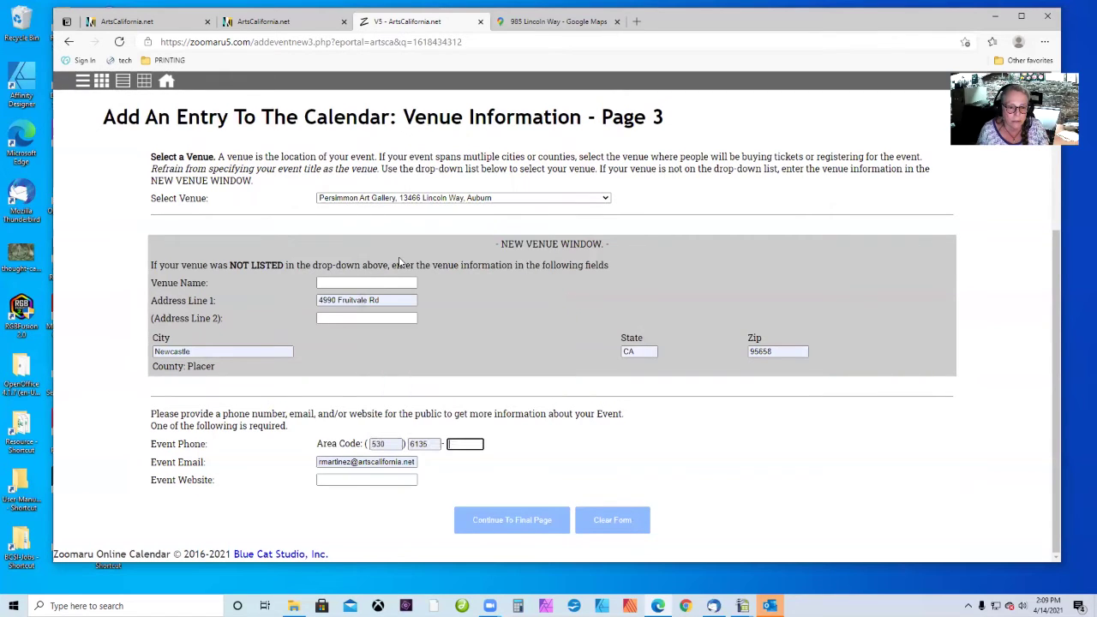
pyautogui.click(320, 481)
pyautogui.hotkey('shift', 'Tab')
pyautogui.hotkey('shift', 'Tab')
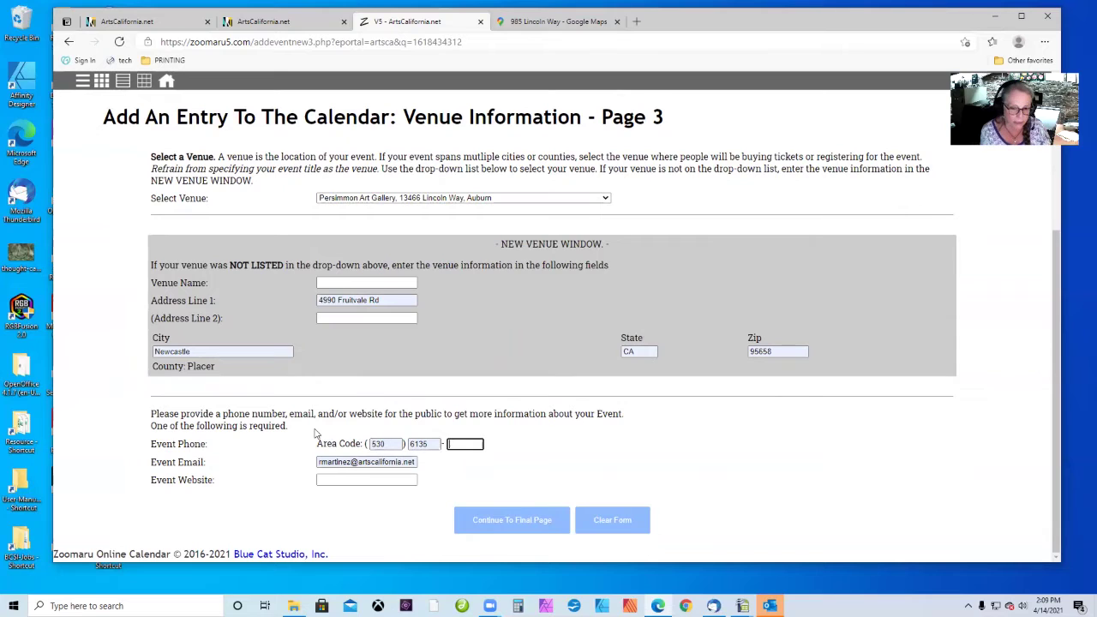
pyautogui.write('5985')
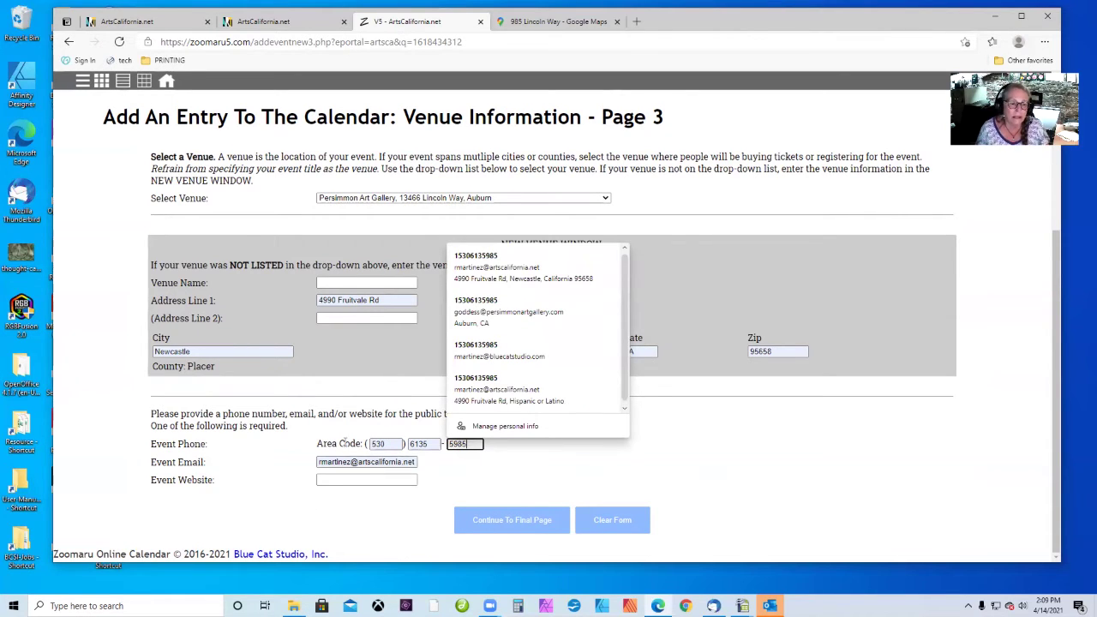
pyautogui.click(332, 481)
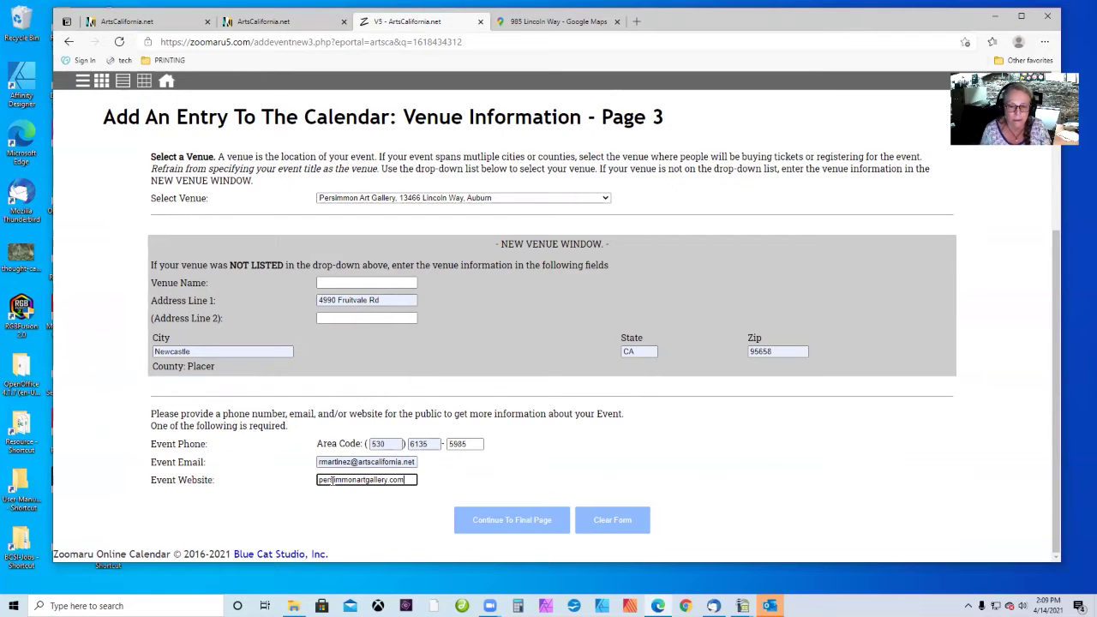
pyautogui.click(490, 523)
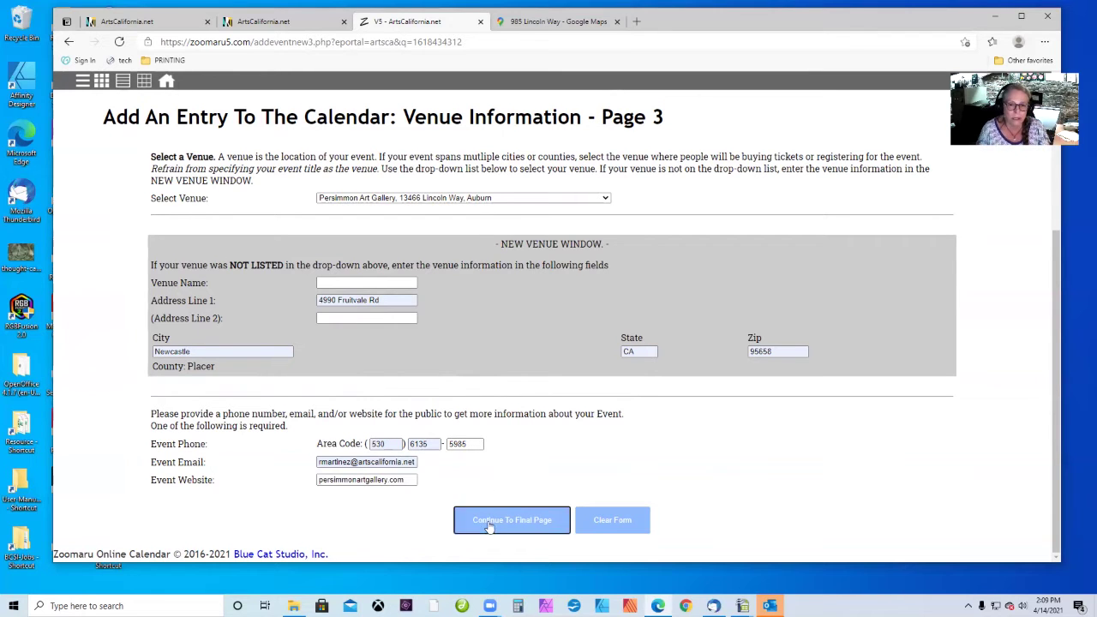
# End the every-Thursday recurrence on April 29, 2021 and submit the entry.
pyautogui.scroll(-2, 523, 435)
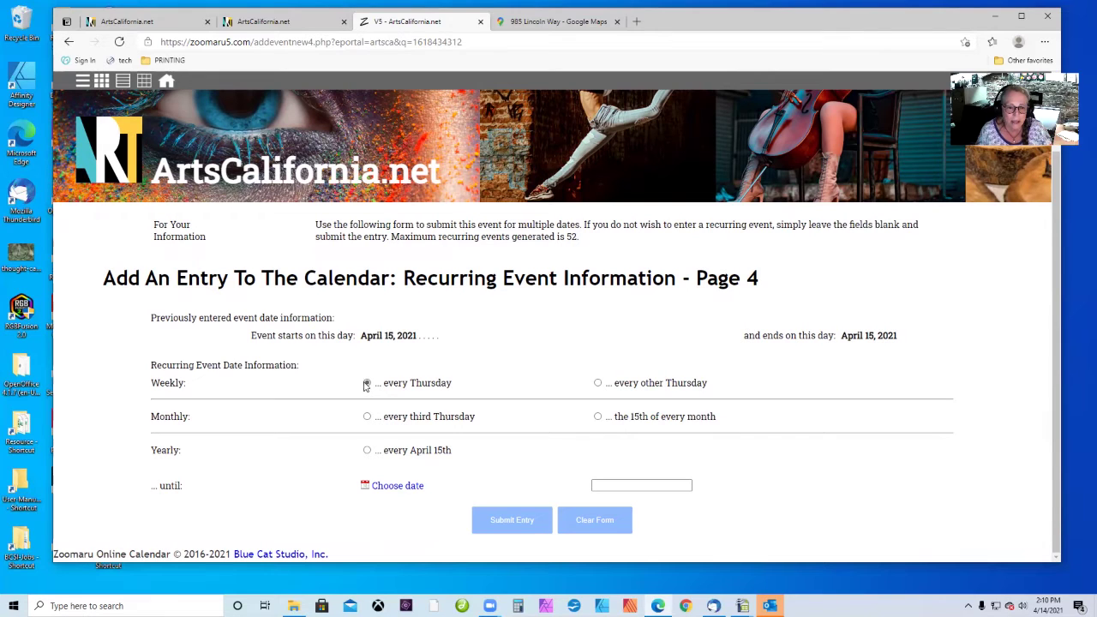
pyautogui.click(396, 486)
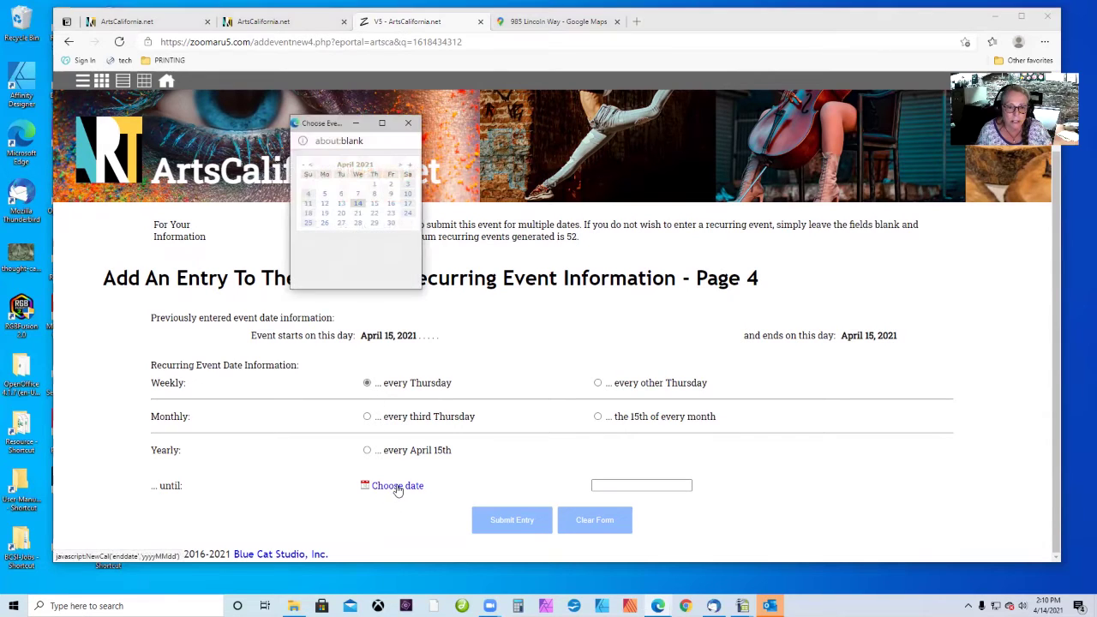
pyautogui.click(374, 223)
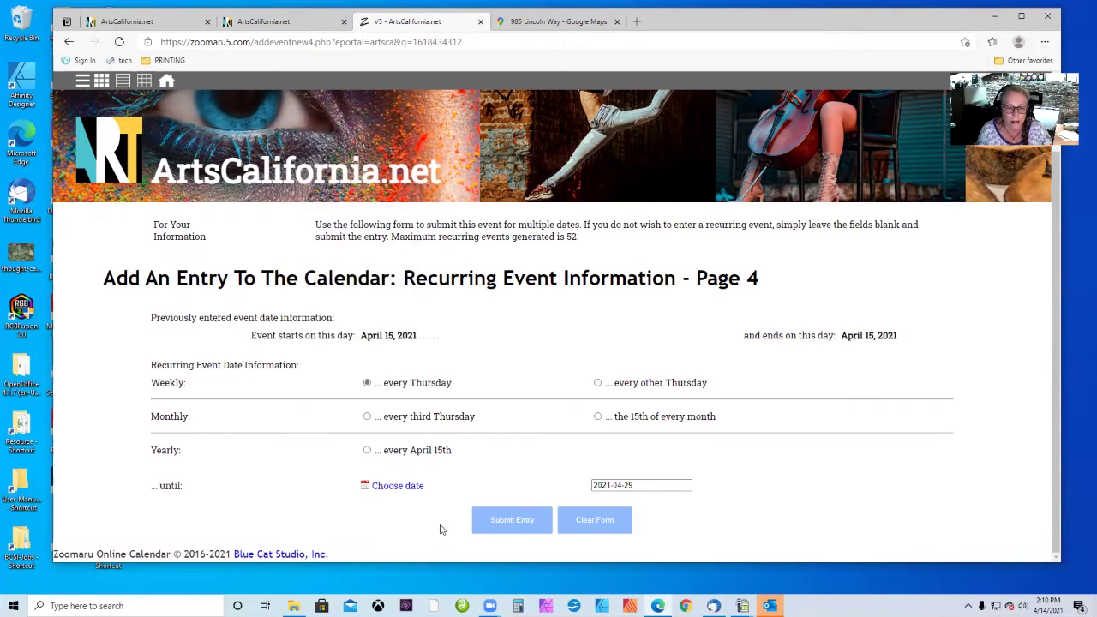
pyautogui.click(512, 522)
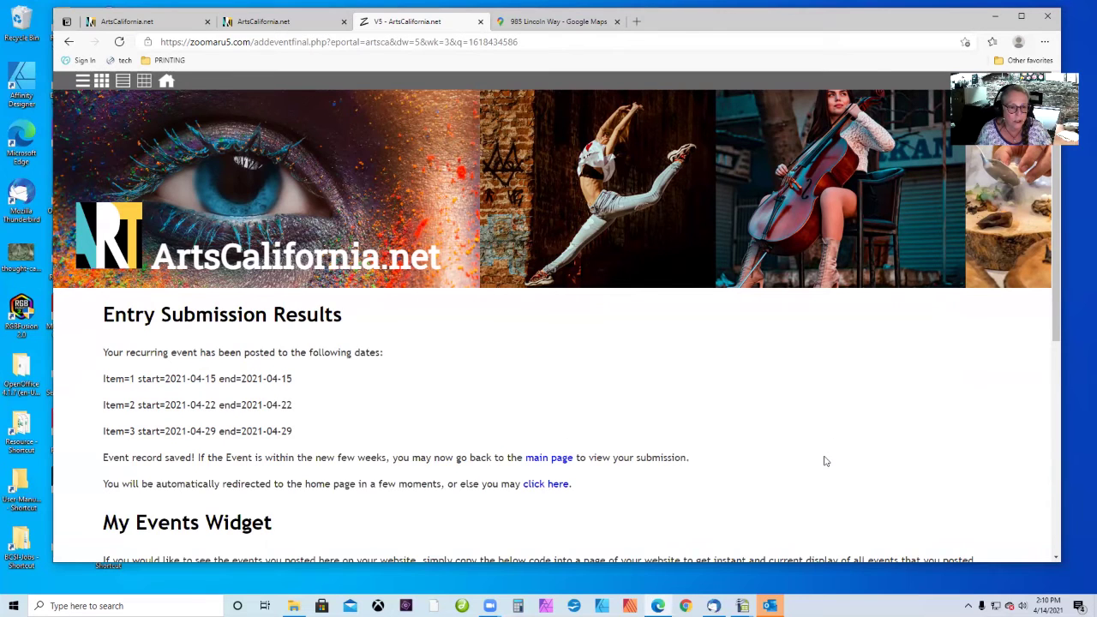
# Look over the My Events Widget preview, then return home via the ArtsCalifornia.net menu banner.
pyautogui.scroll(-3, 825, 460)
pyautogui.scroll(-3, 788, 411)
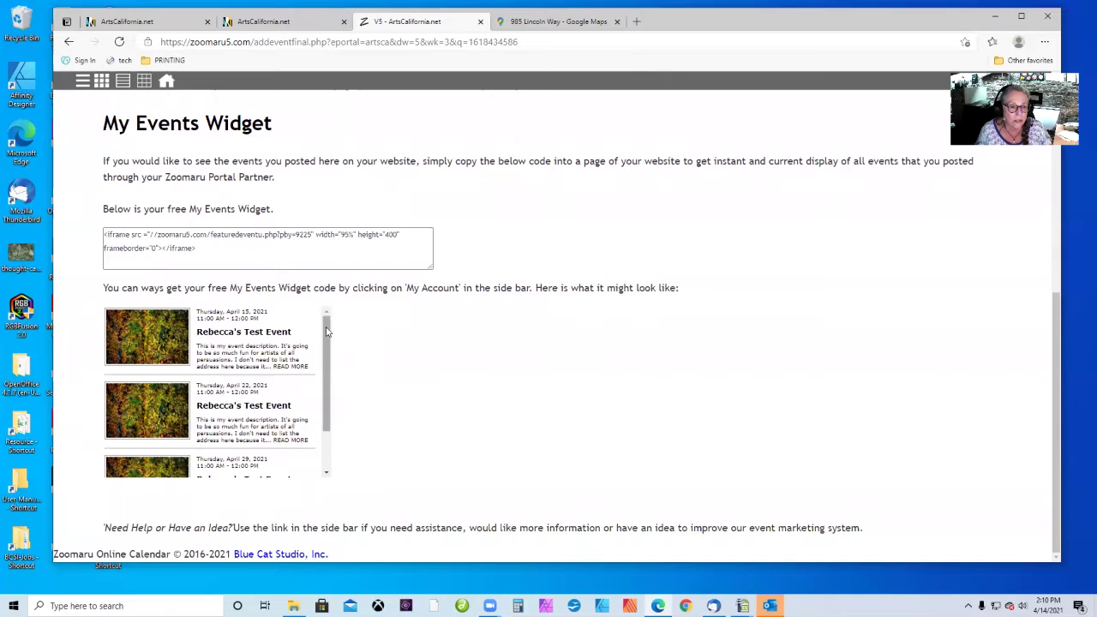
pyautogui.moveTo(329, 332); pyautogui.dragTo(336, 468)
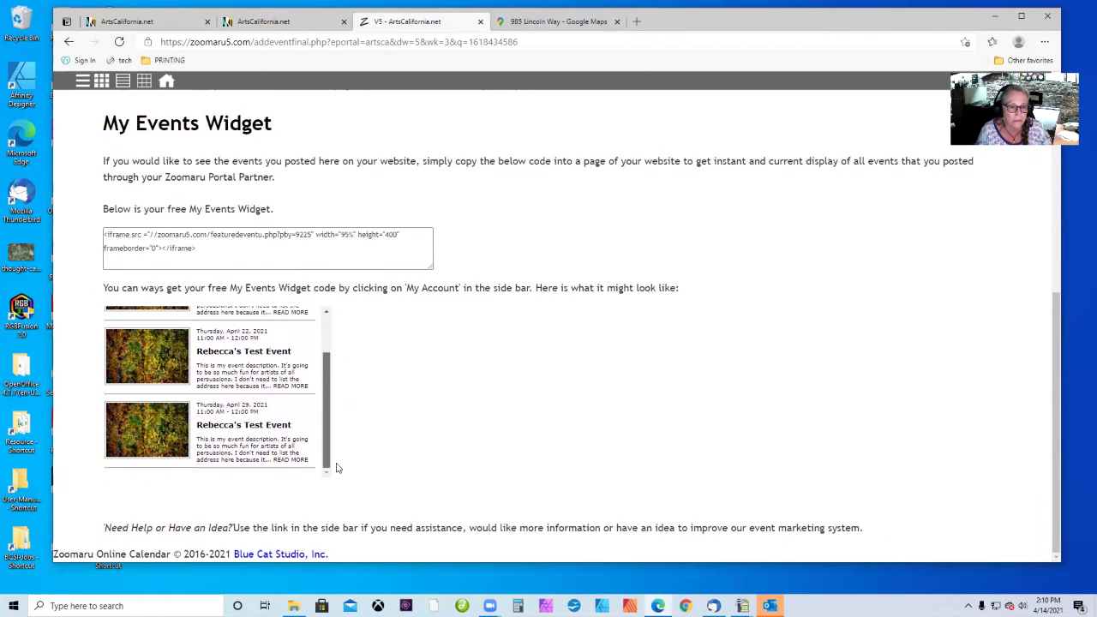
pyautogui.moveTo(331, 373); pyautogui.dragTo(384, 276)
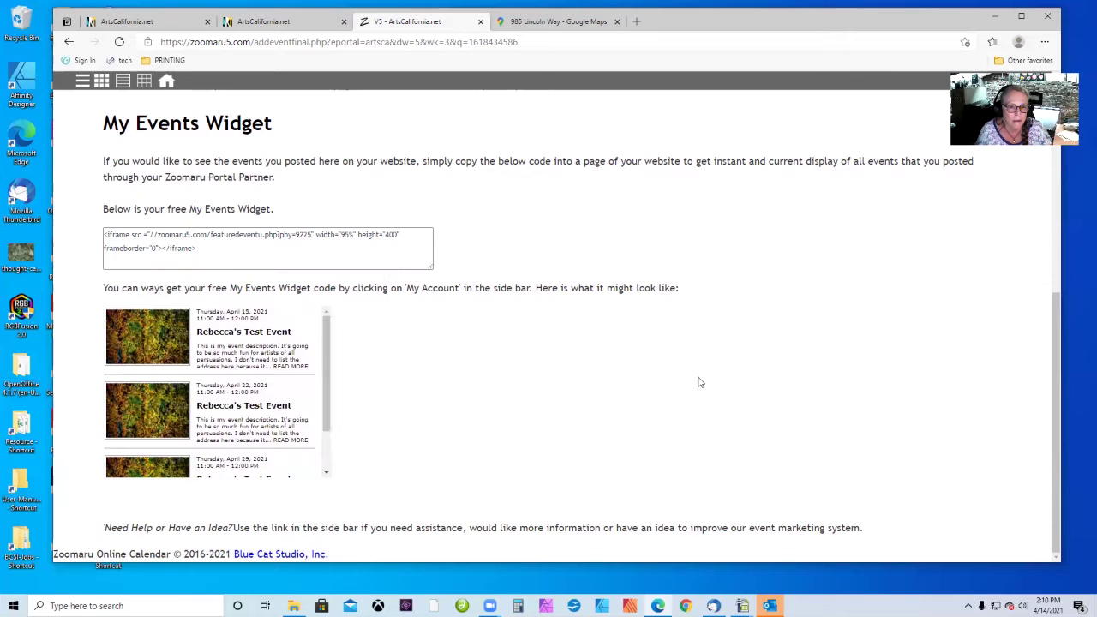
pyautogui.scroll(5, 698, 380)
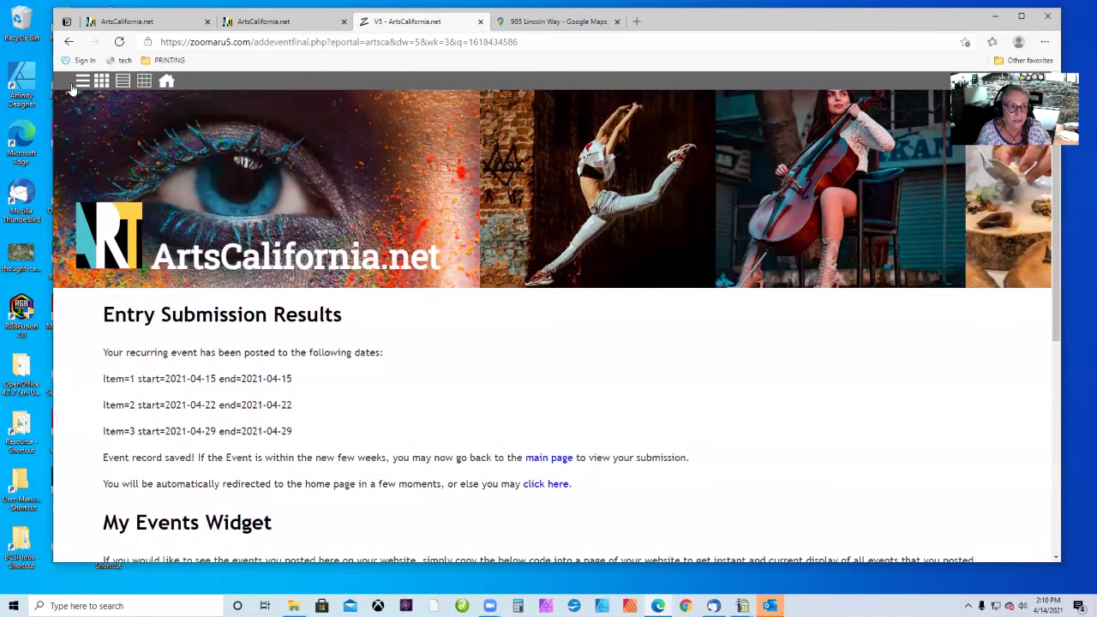
pyautogui.click(82, 81)
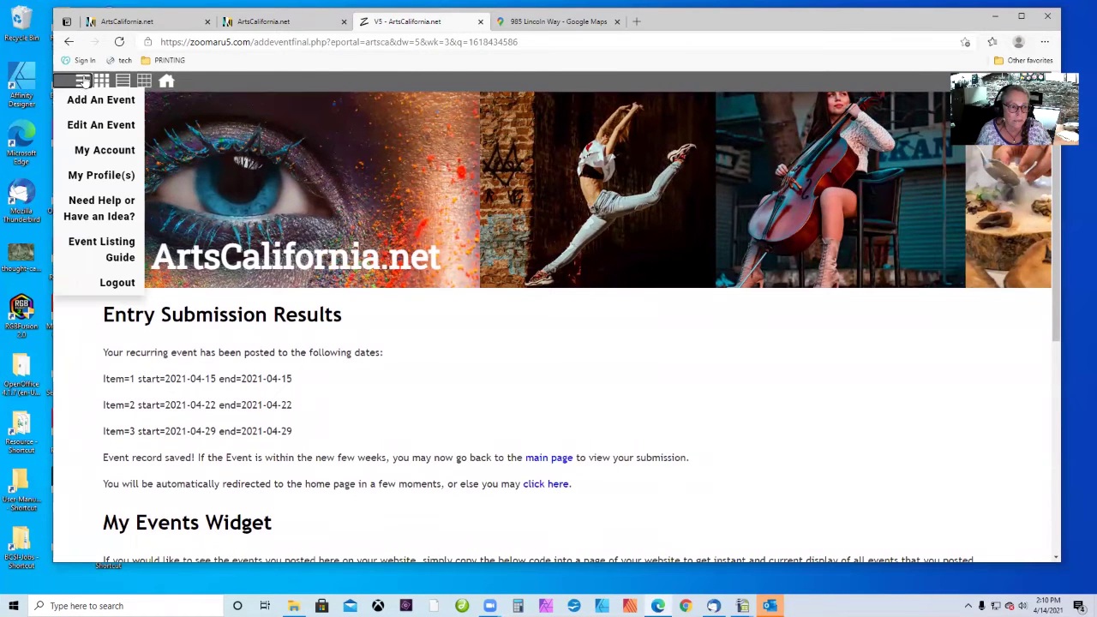
pyautogui.click(397, 267)
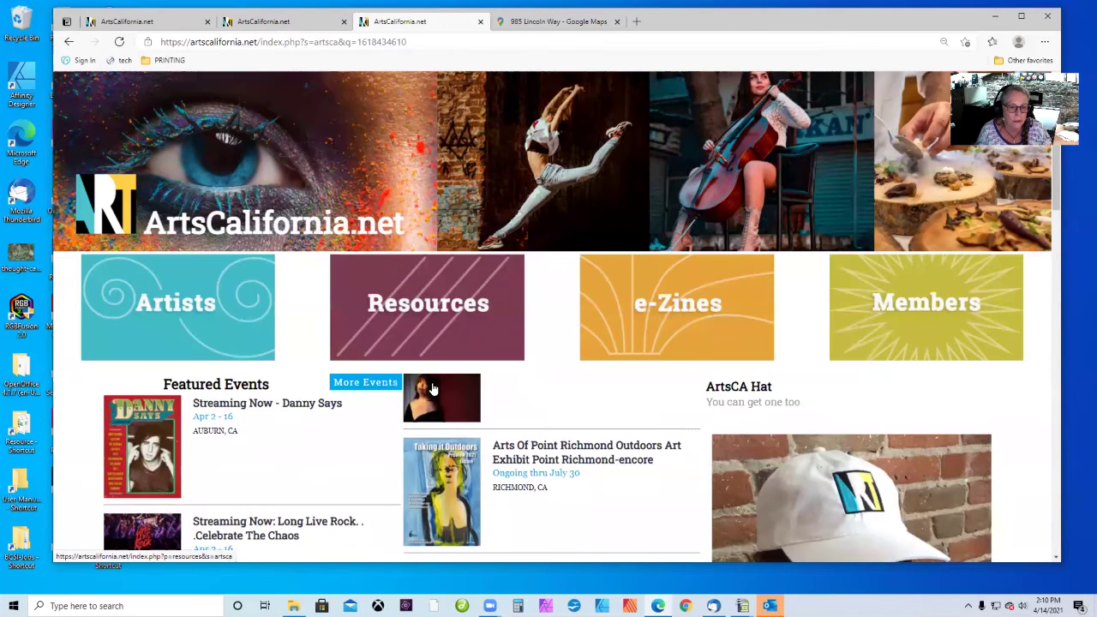
# Open the upcoming events list and the details popup of the Apr 15 test event.
pyautogui.click(374, 384)
pyautogui.scroll(-5, 949, 442)
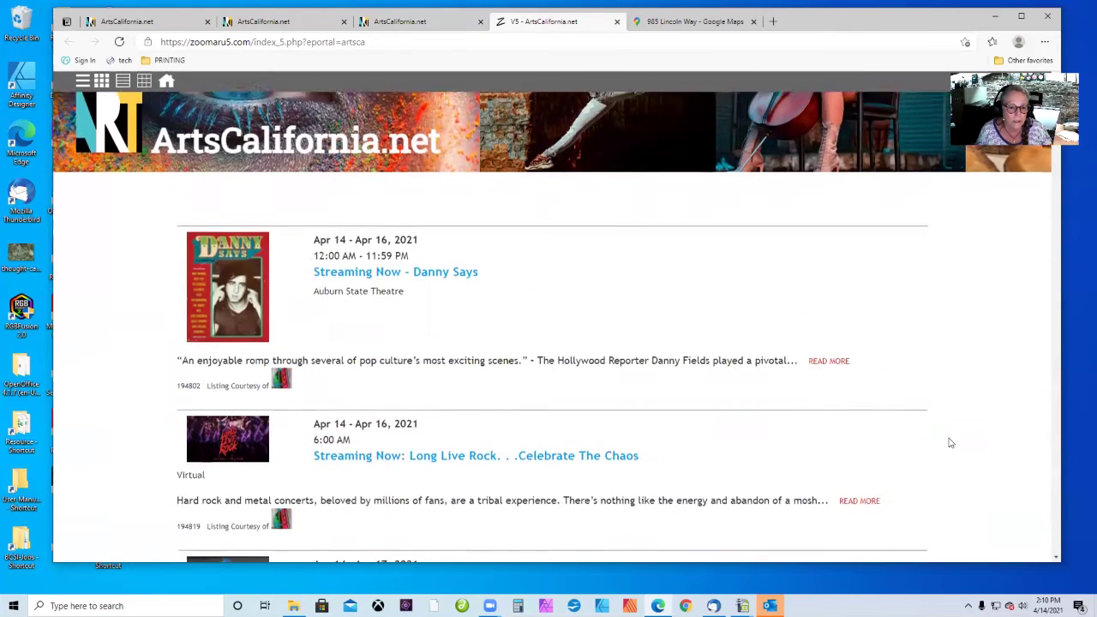
pyautogui.scroll(-5, 949, 442)
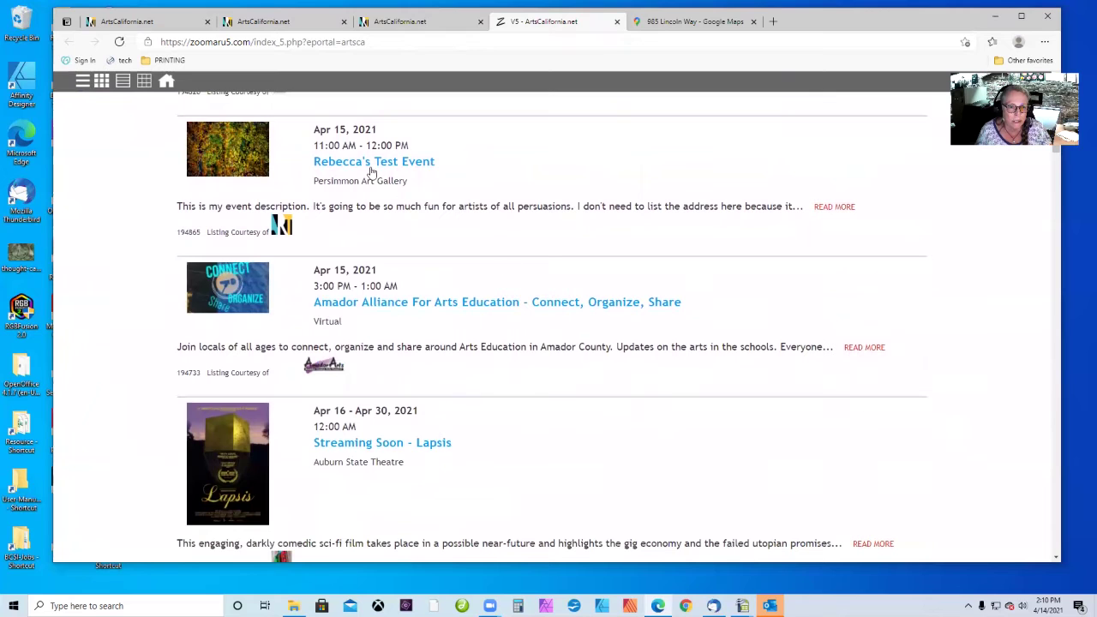
pyautogui.click(375, 163)
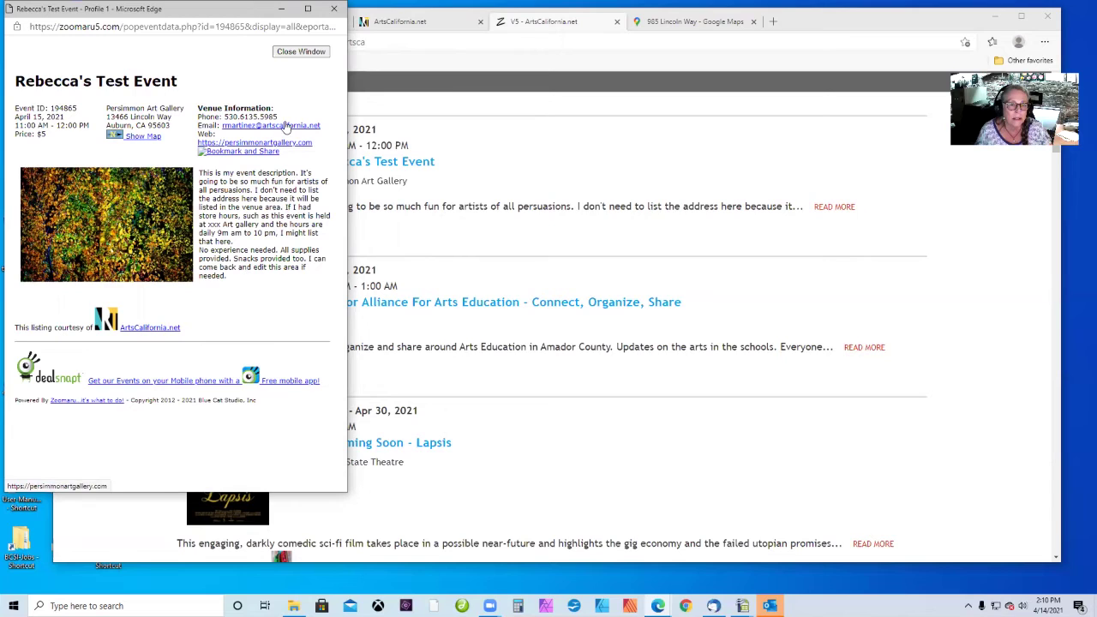
# Open Bookmark and Share, widen the AddThis window, and choose Facebook.
pyautogui.click(239, 152)
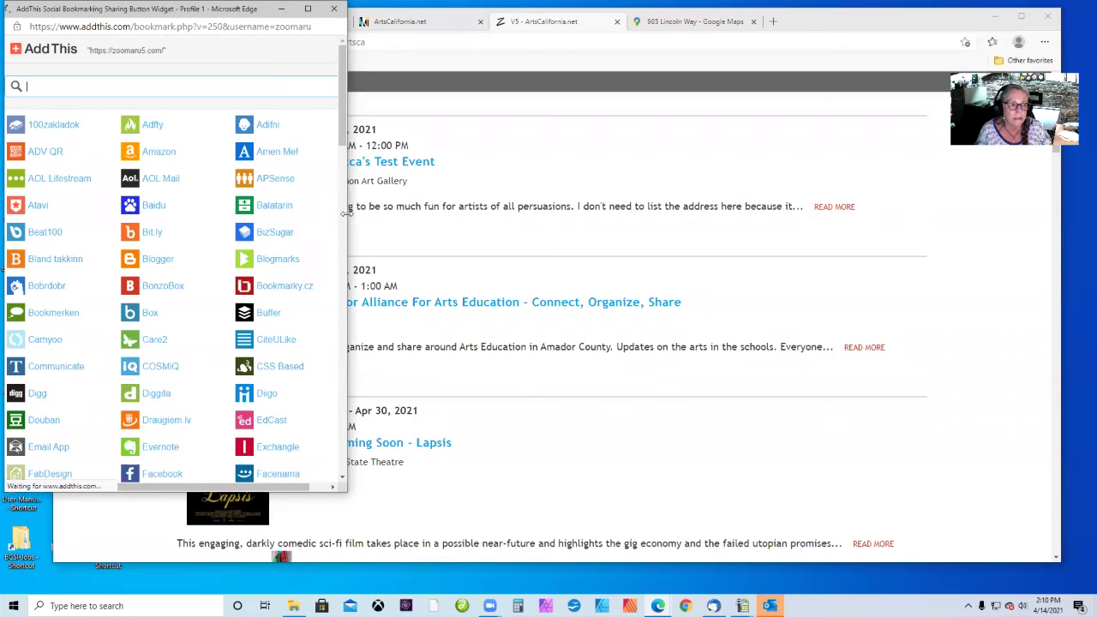
pyautogui.moveTo(347, 214); pyautogui.dragTo(679, 224)
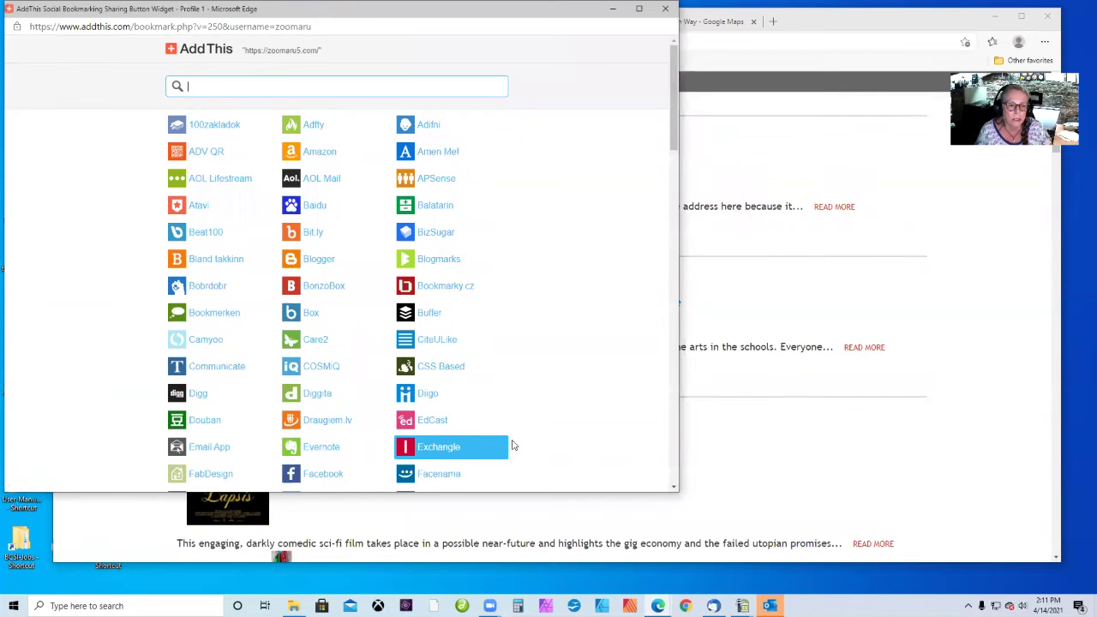
pyautogui.scroll(-3, 539, 416)
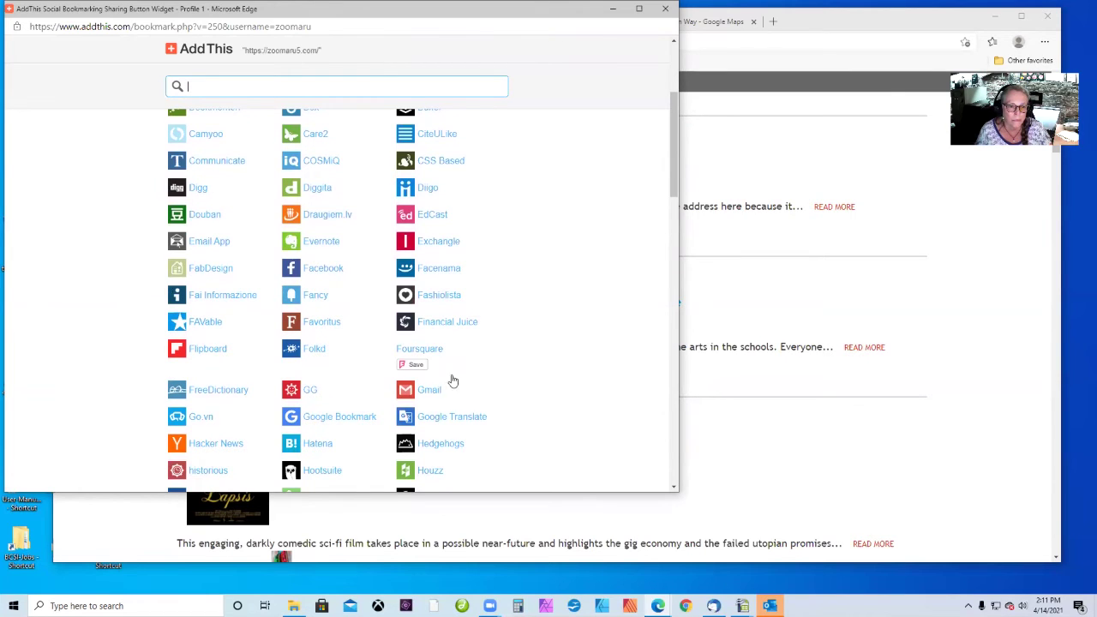
pyautogui.click(327, 271)
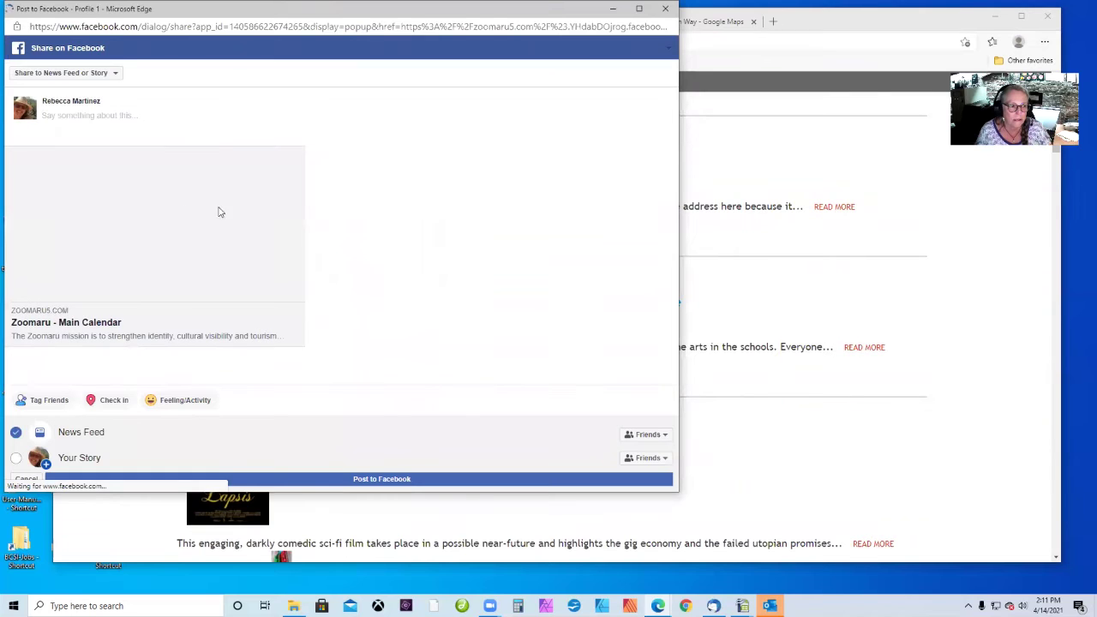
# Caption the shared event link 'sharing test event' and post it to the Facebook News Feed.
pyautogui.write('shari')
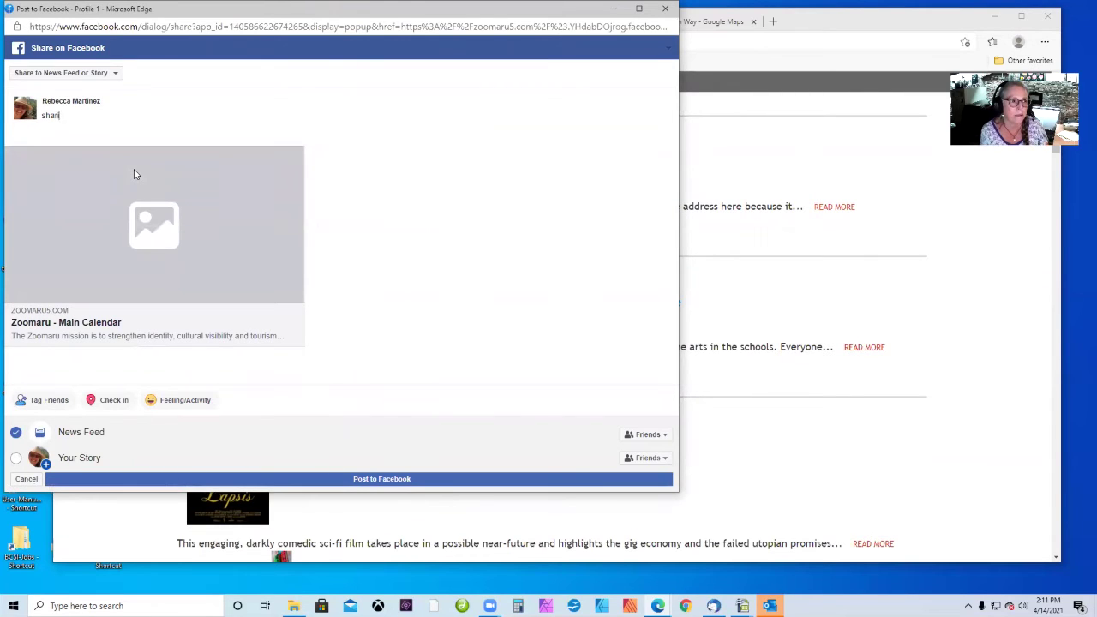
pyautogui.write('ng test event')
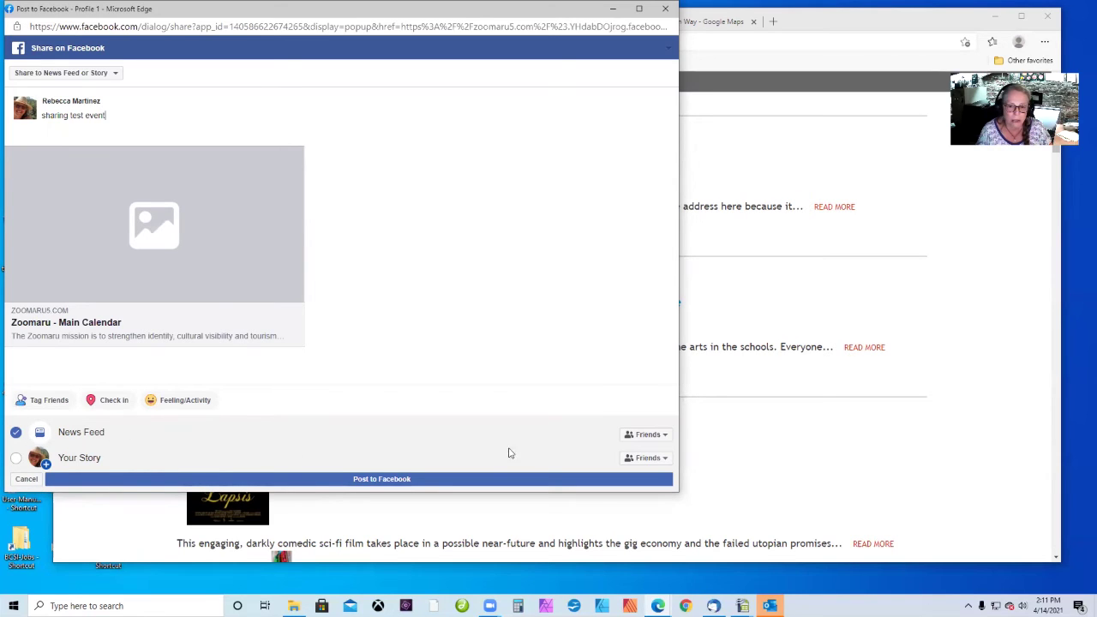
pyautogui.click(358, 480)
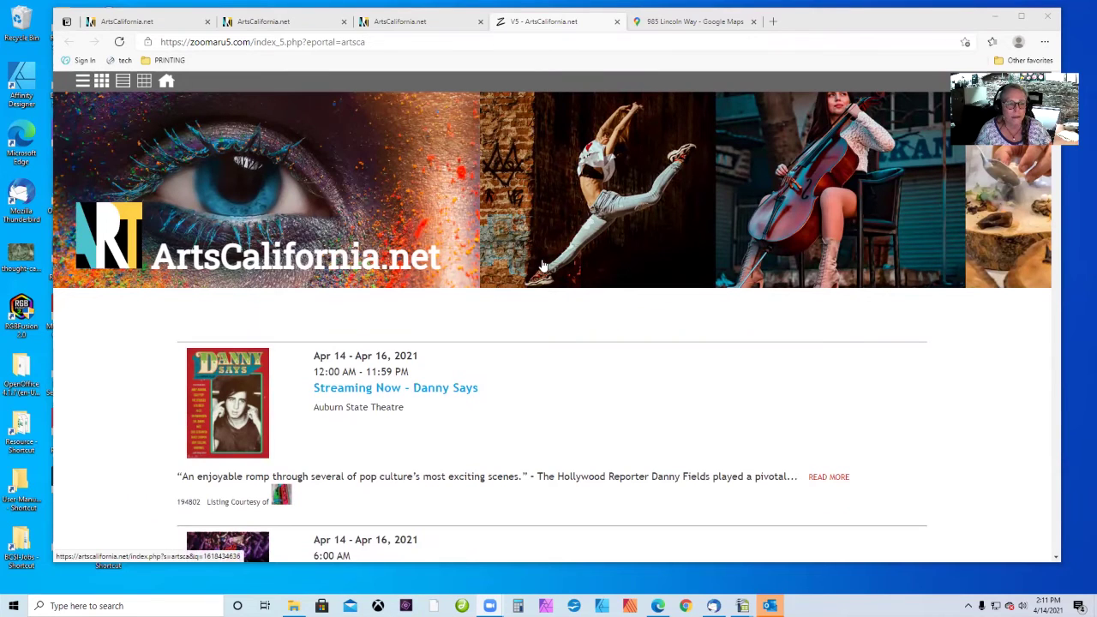
# Open the test event's details and select its ID 194865 in the page address.
pyautogui.click(83, 81)
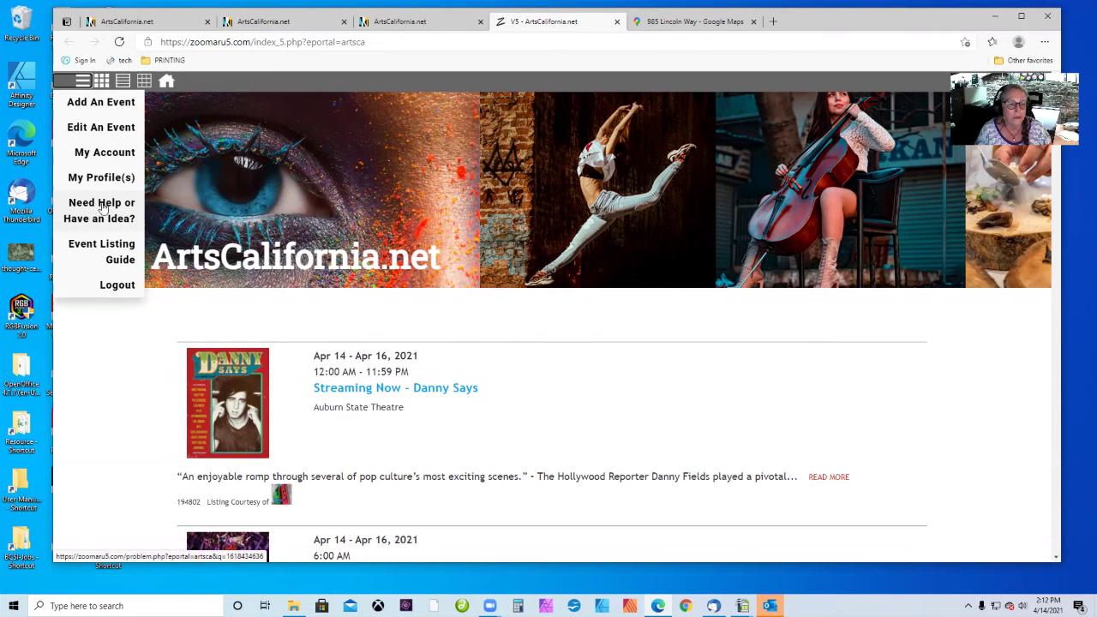
pyautogui.scroll(-3, 720, 367)
pyautogui.scroll(-7, 722, 368)
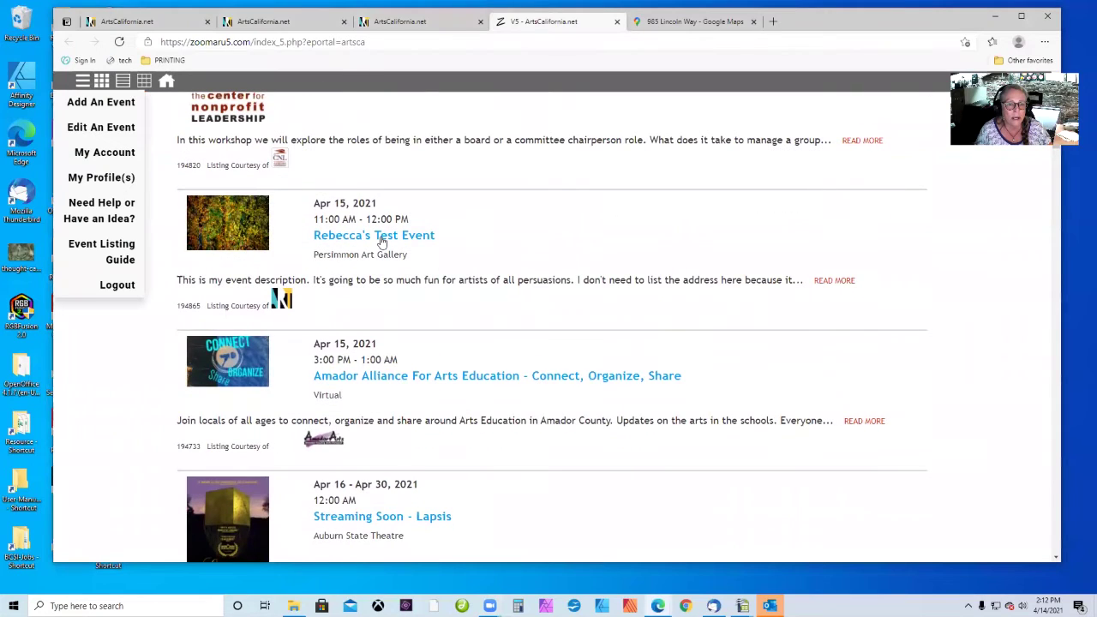
pyautogui.click(382, 241)
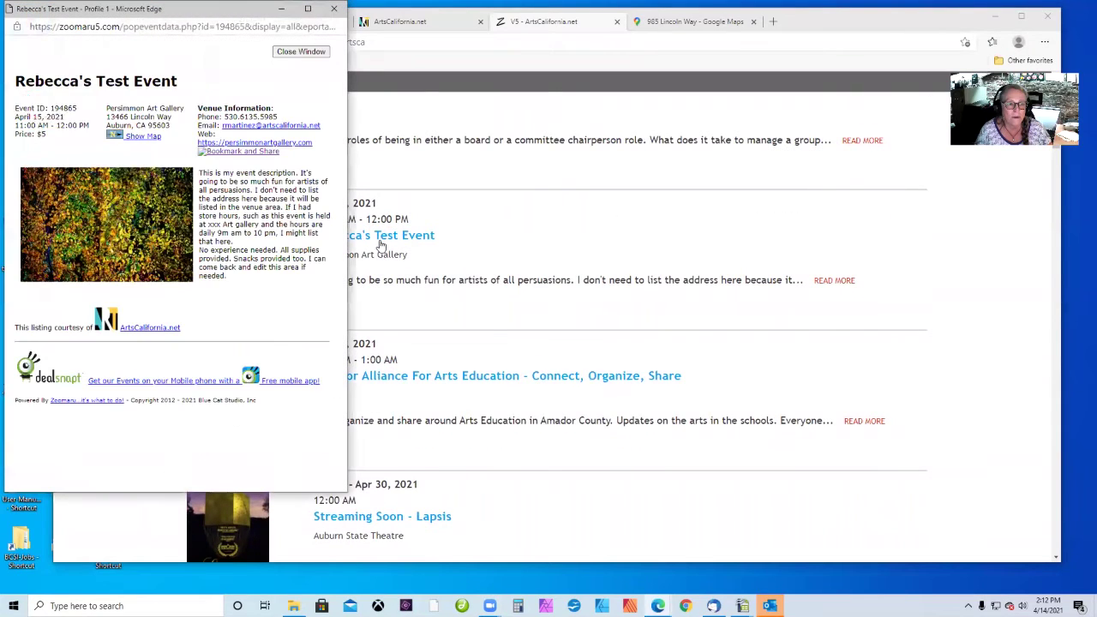
pyautogui.doubleClick(225, 33)
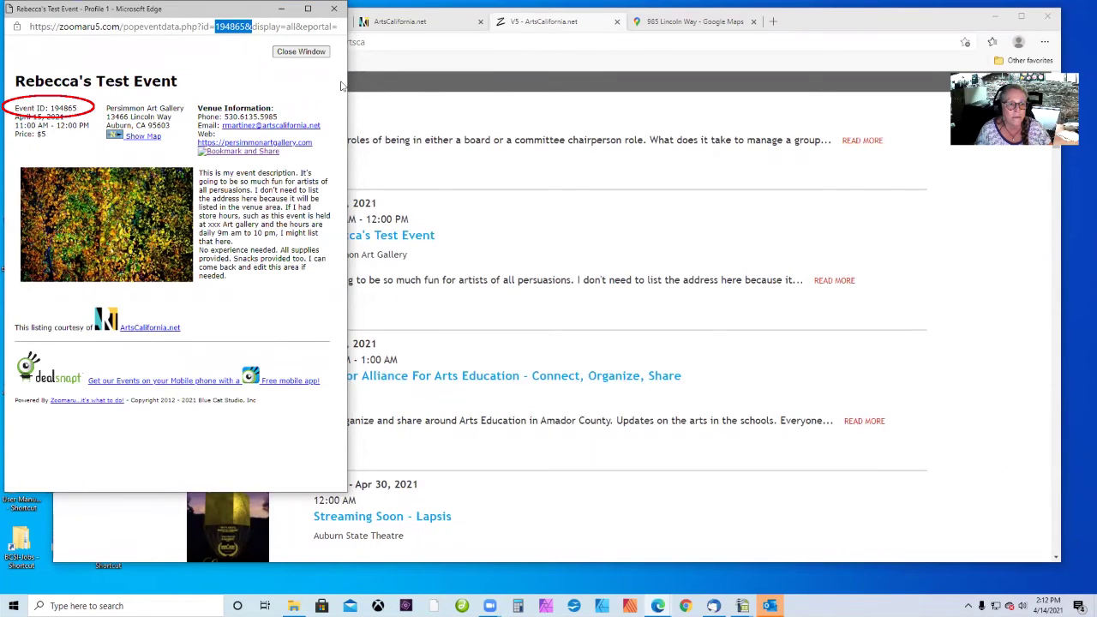
# Go back to the main calendar and open the 'Need Help or Have an Idea?' contact form.
pyautogui.click(408, 169)
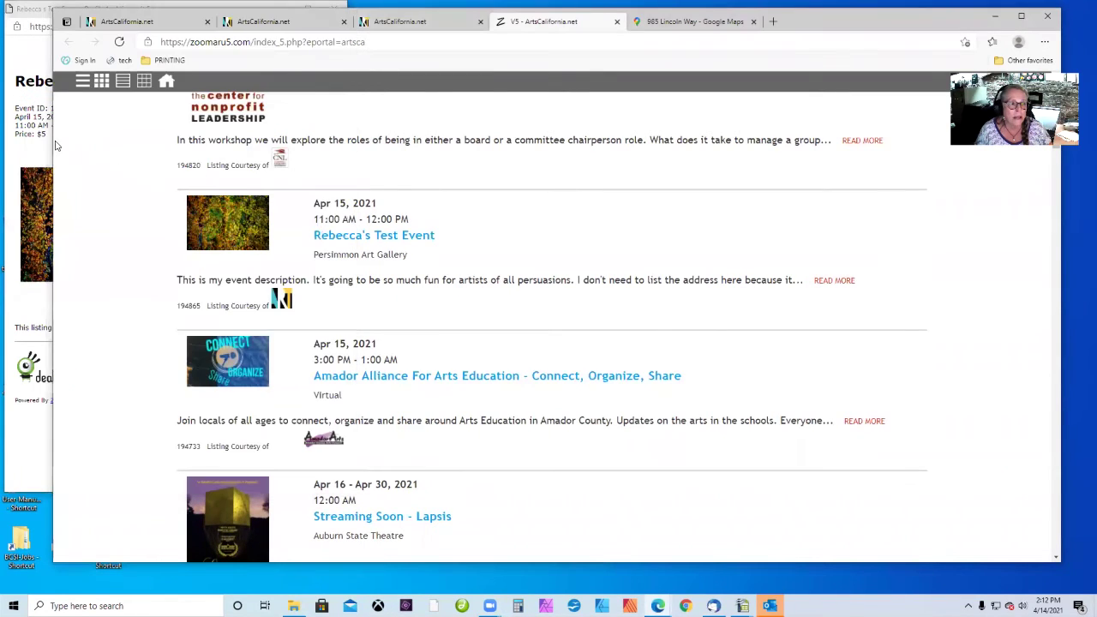
pyautogui.click(80, 82)
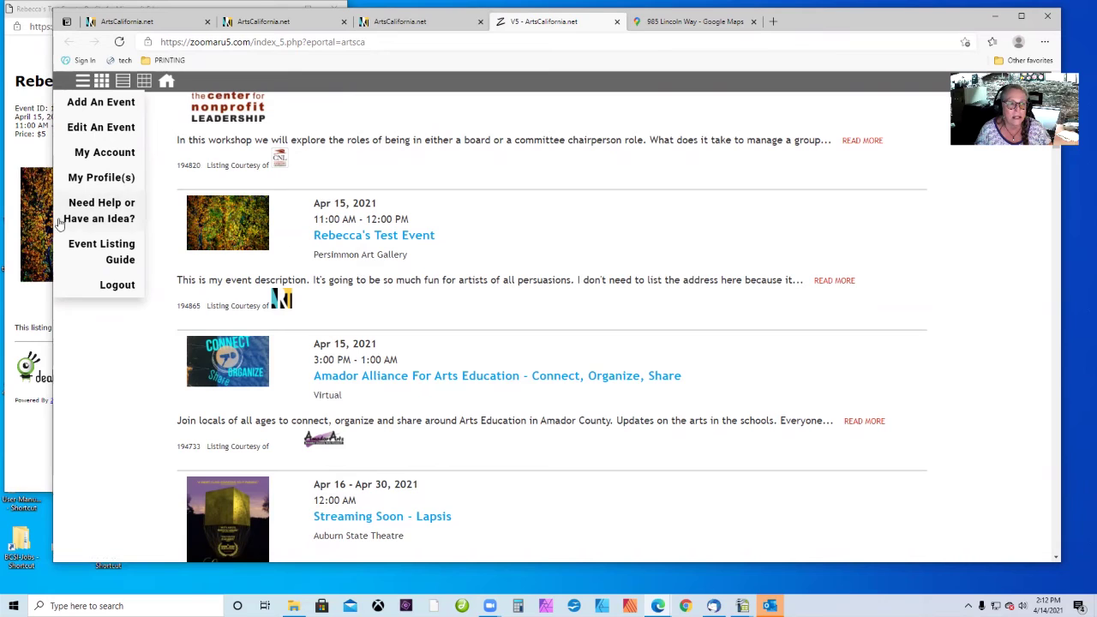
pyautogui.click(101, 214)
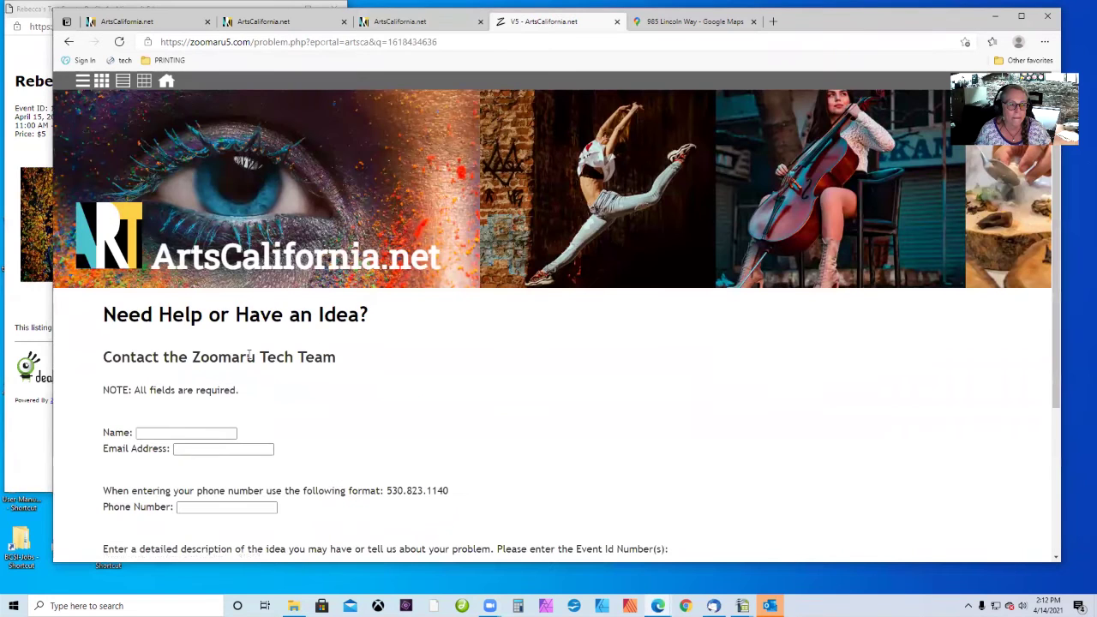
# Fill in the contact's name, email and phone using saved autofill details.
pyautogui.scroll(-3, 561, 419)
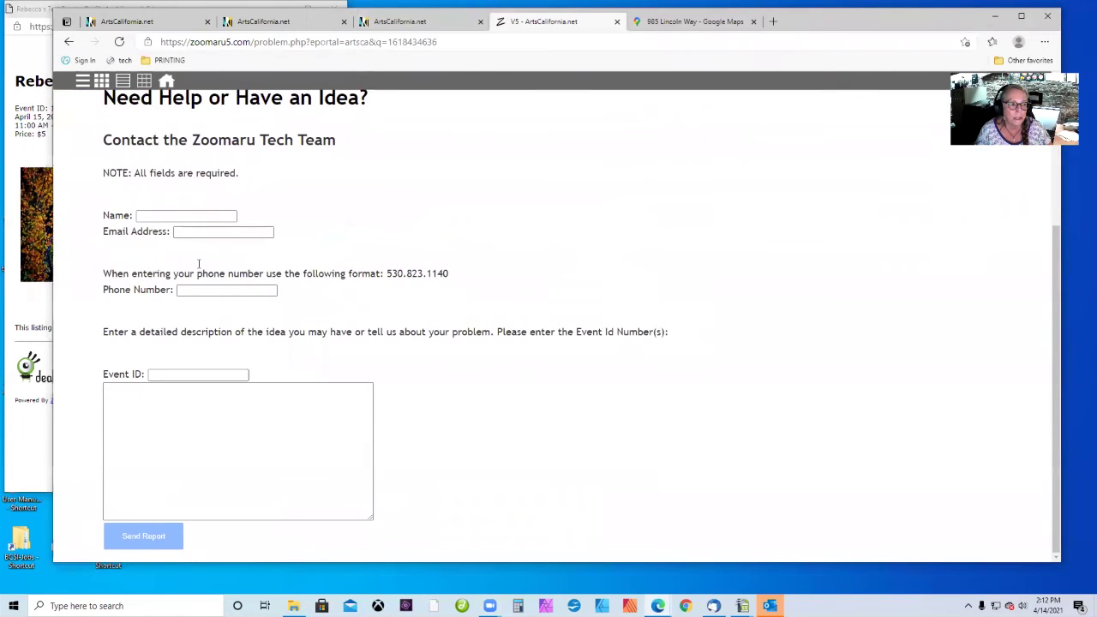
pyautogui.click(154, 216)
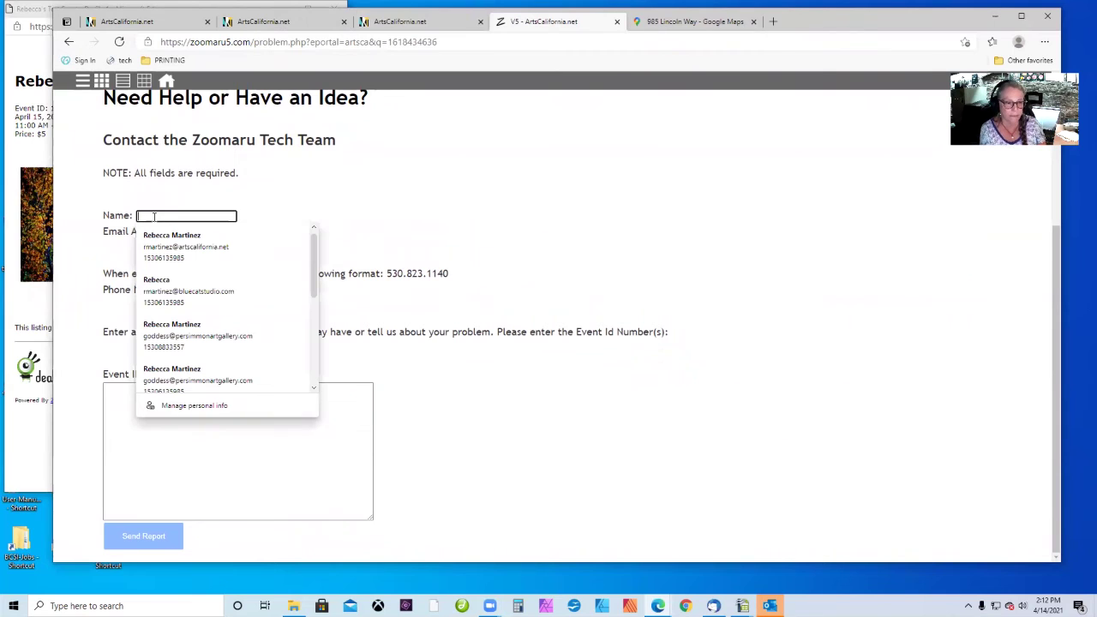
pyautogui.press('Tab')
pyautogui.write('r')
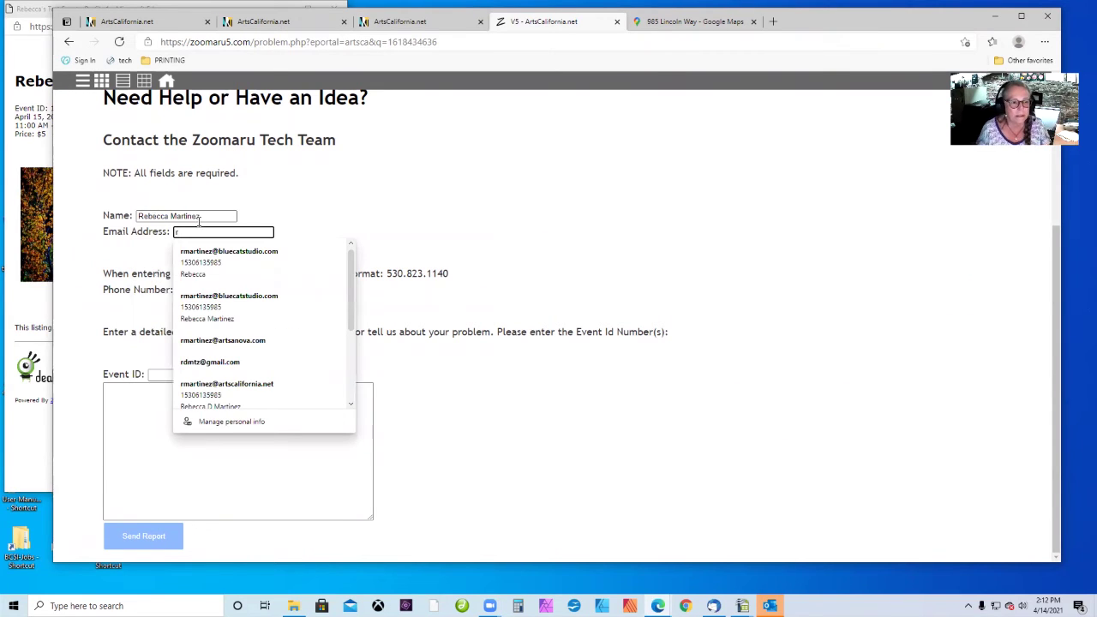
pyautogui.click(199, 262)
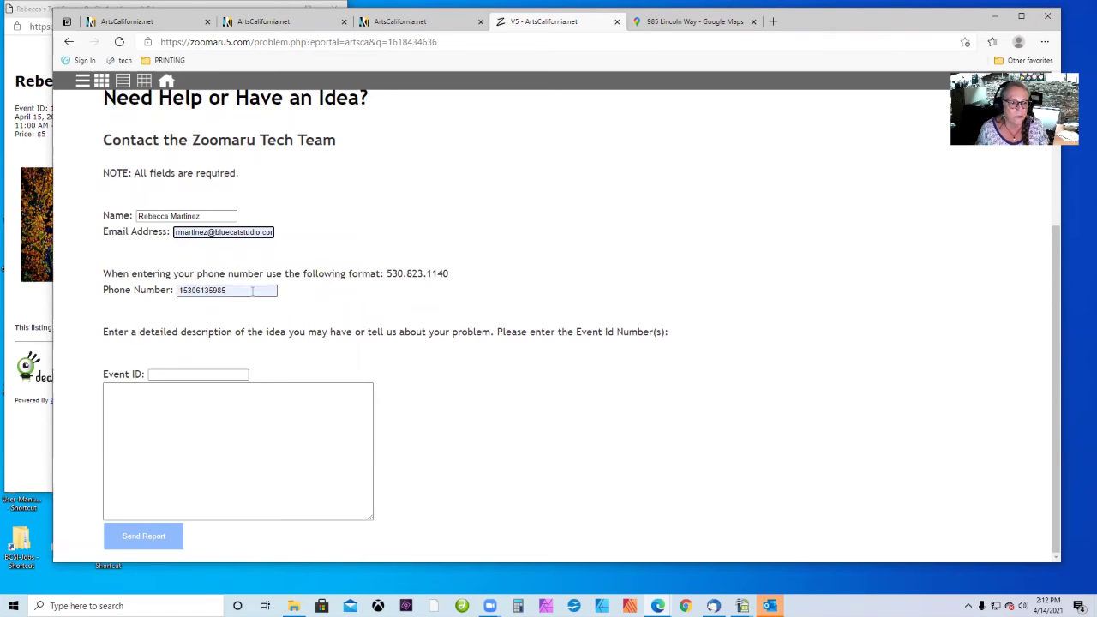
# Report Event ID 194865 with the description 'Help my photo doesn't show.' and send it.
pyautogui.click(172, 375)
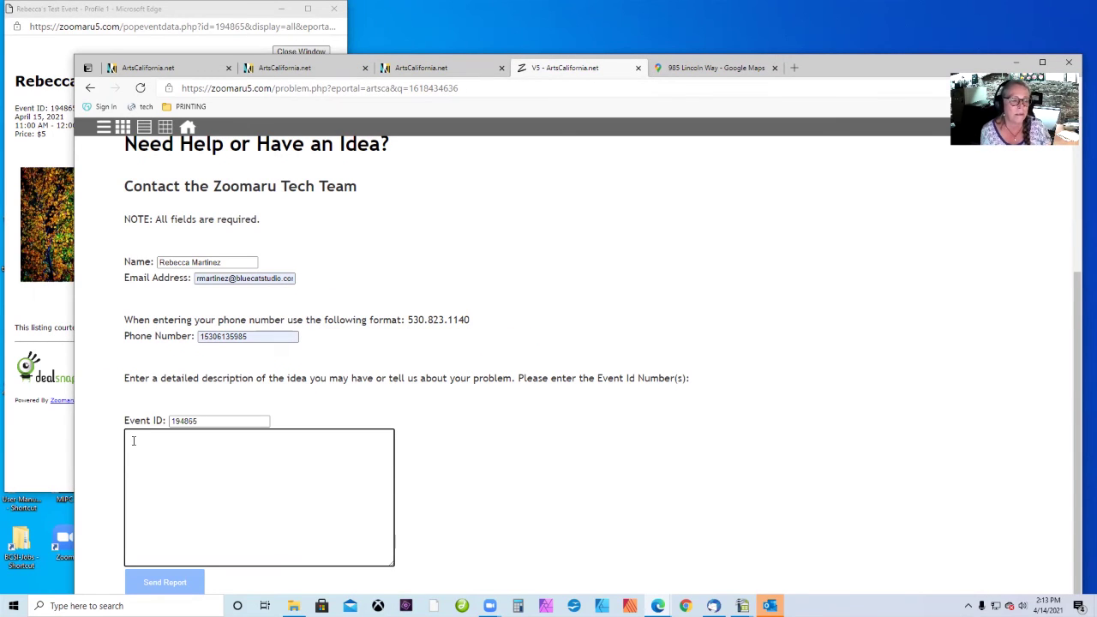
pyautogui.write('Help')
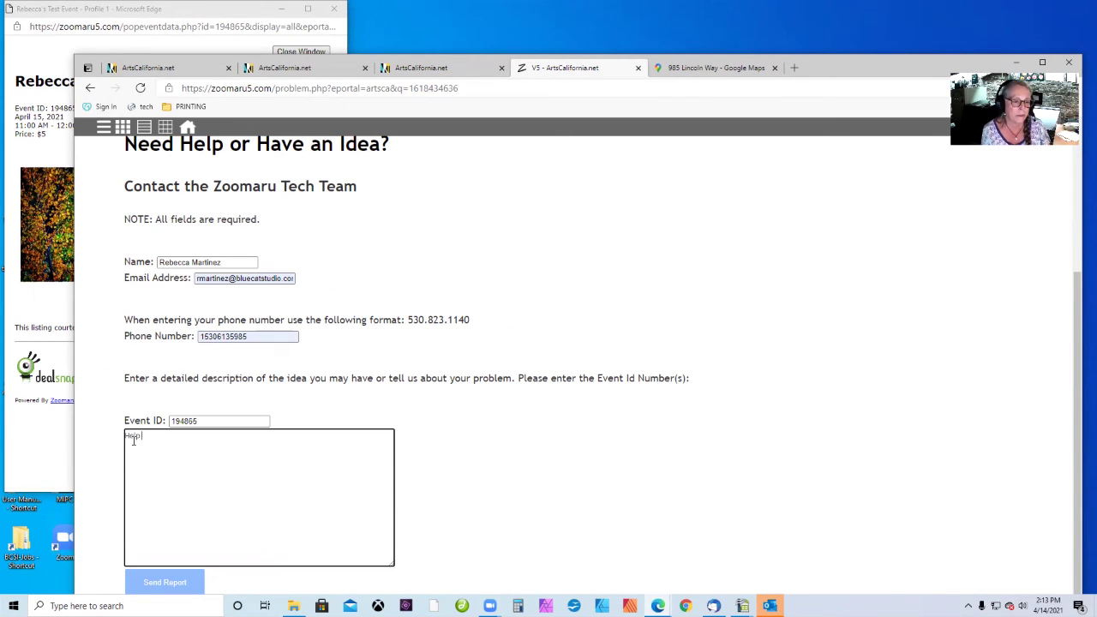
pyautogui.write(' my photo do')
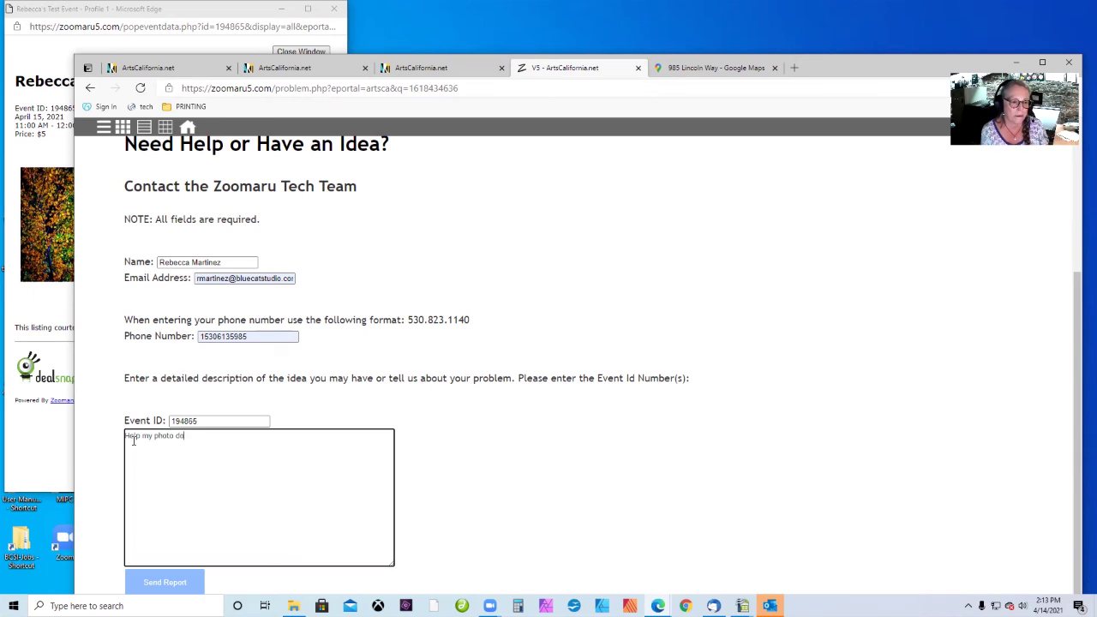
pyautogui.write("esn't show.")
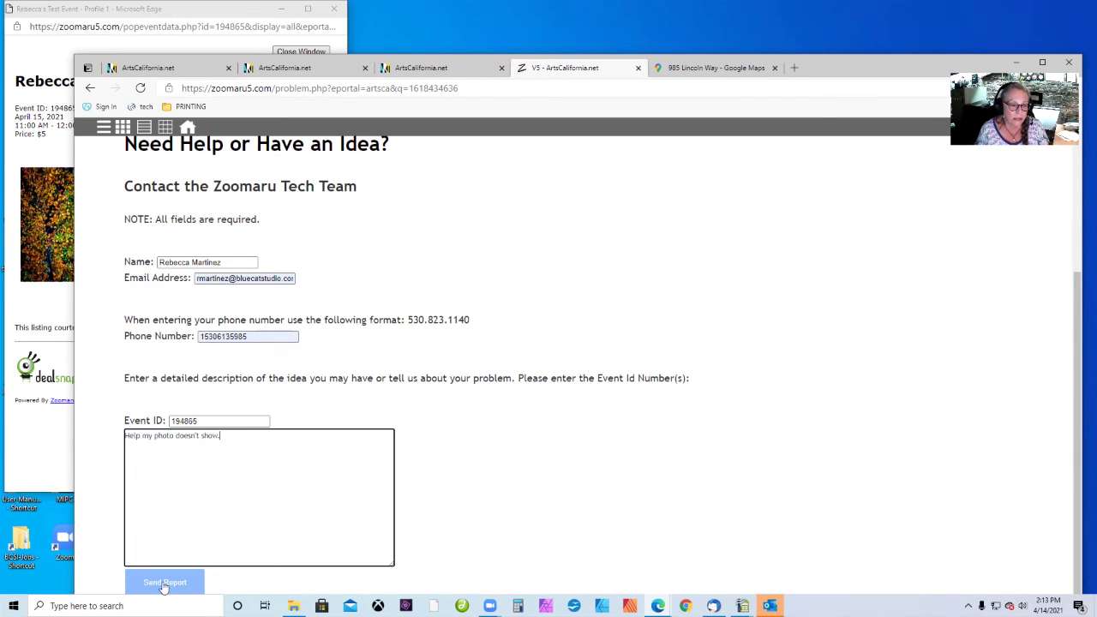
pyautogui.click(163, 583)
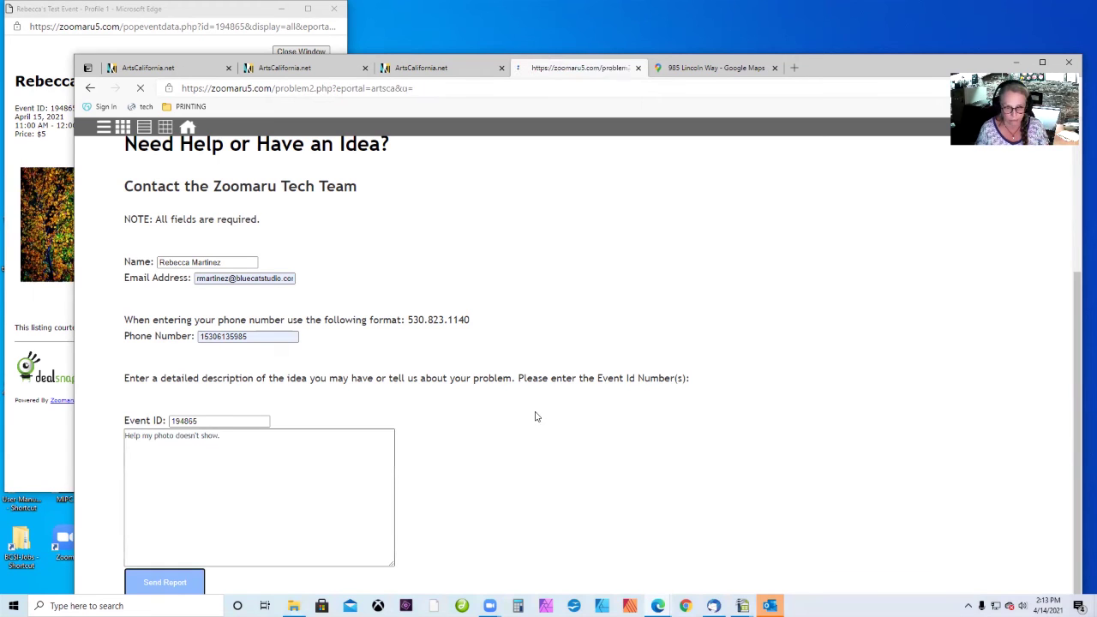